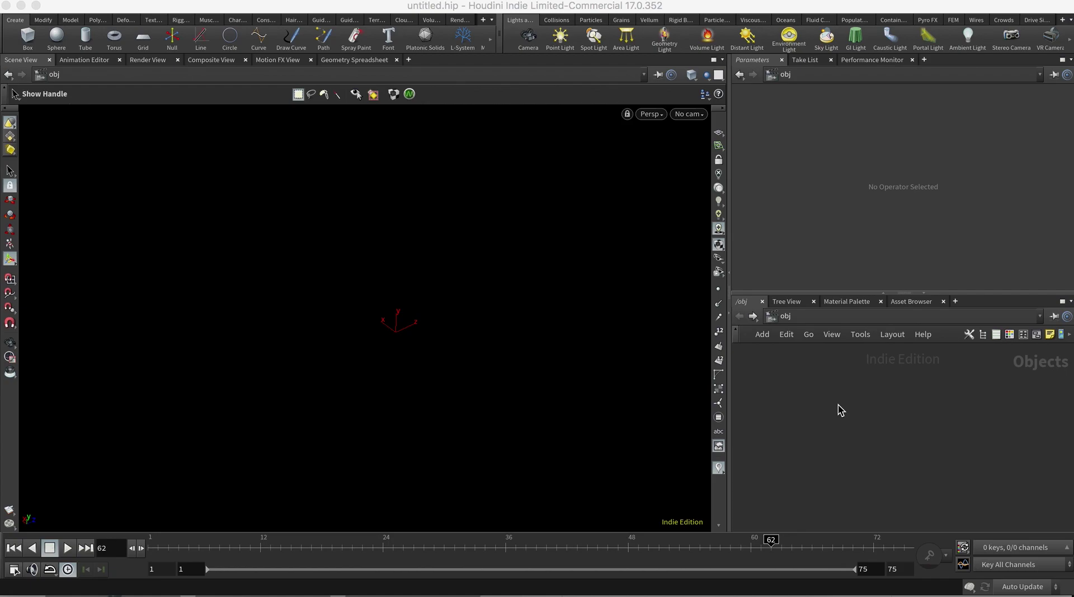
Step: Create a Geometry object in the scene network and go inside it
{"action": "key", "text": "Tab"}
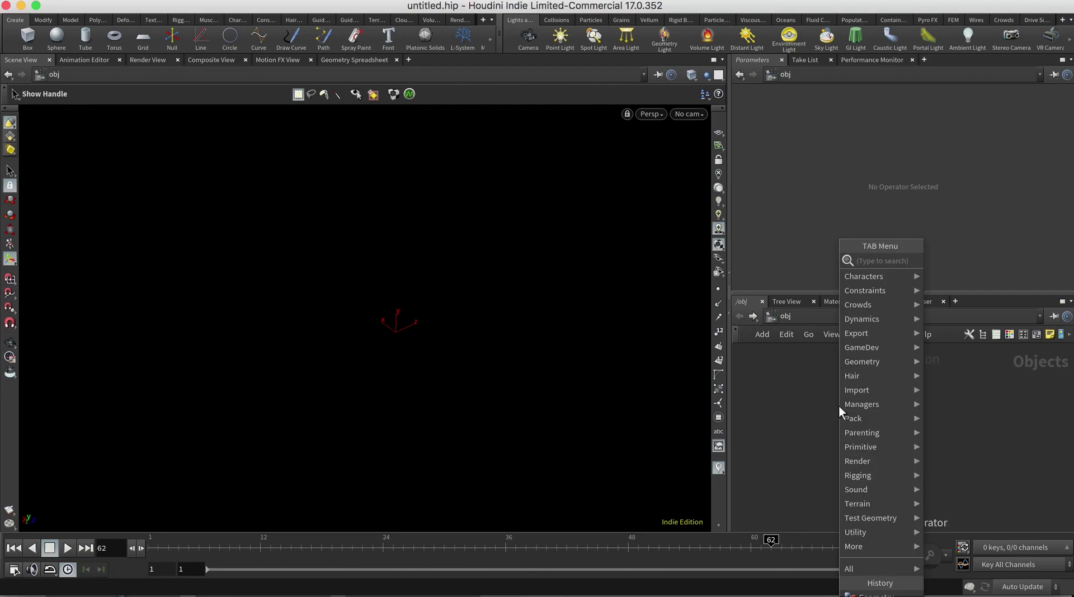
{"action": "type", "text": "test"}
{"action": "key", "text": "Return"}
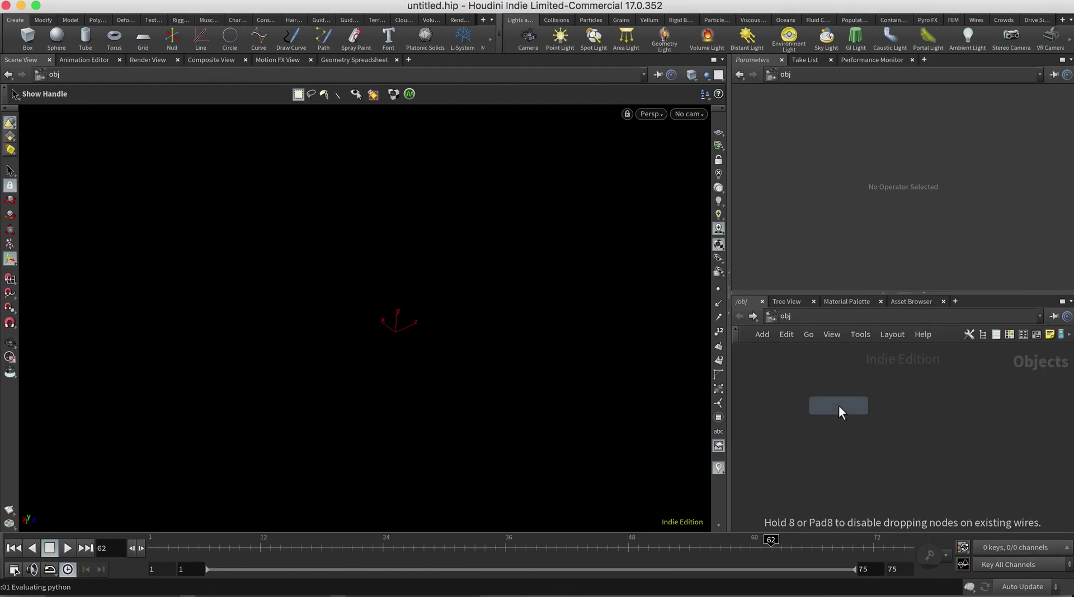
{"action": "left_click", "coordinate": [838, 404]}
{"action": "left_click", "coordinate": [890, 407]}
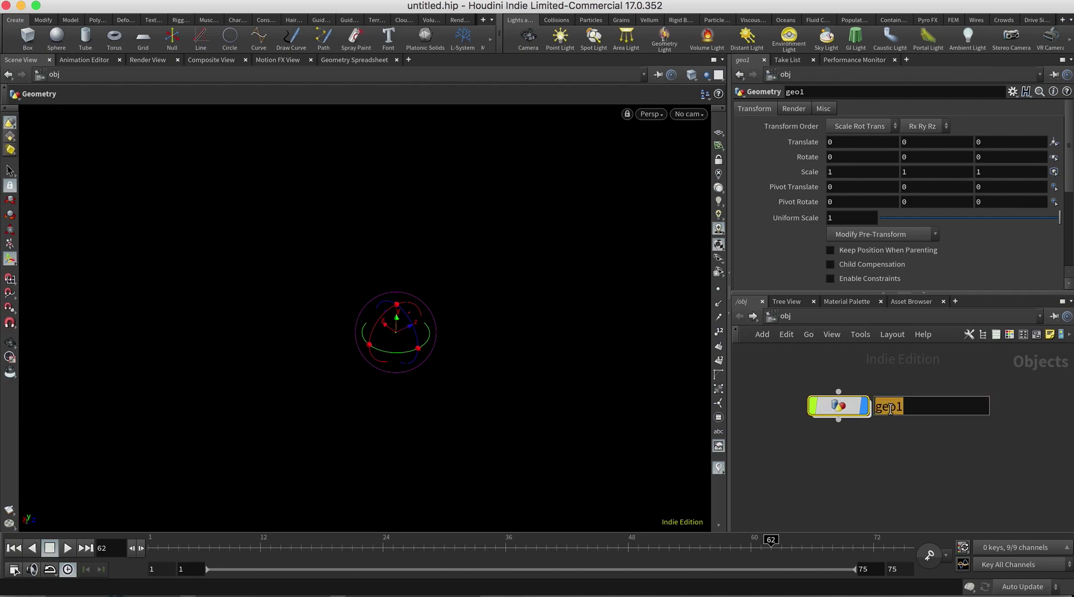
{"action": "left_click", "coordinate": [847, 408]}
{"action": "double_click", "coordinate": [846, 407]}
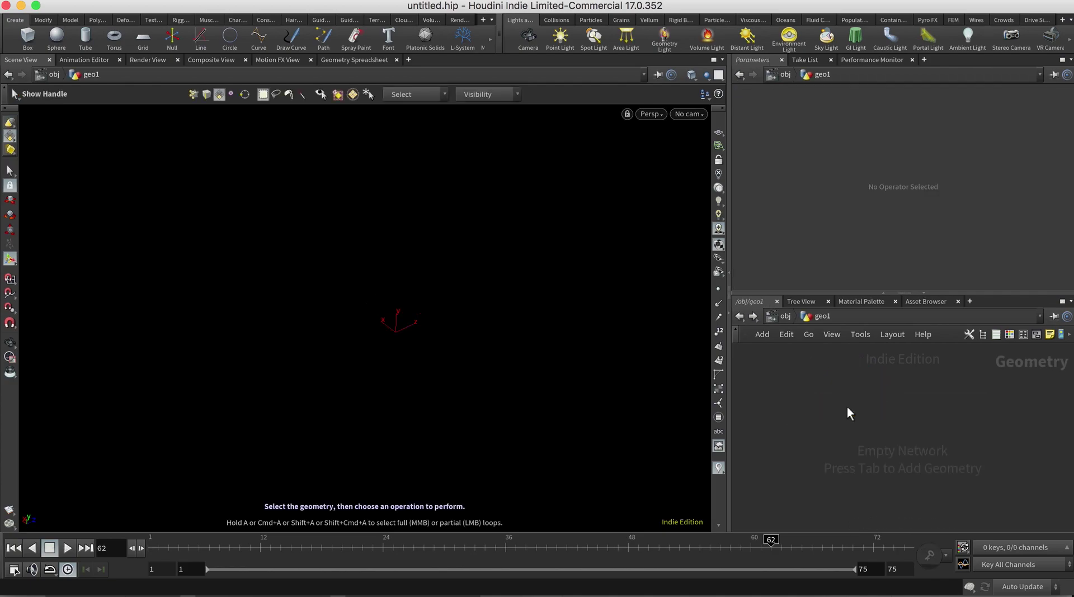
Step: Add a Box node to the empty geometry network
{"action": "key", "text": "Tab"}
{"action": "type", "text": "box"}
{"action": "key", "text": "Return"}
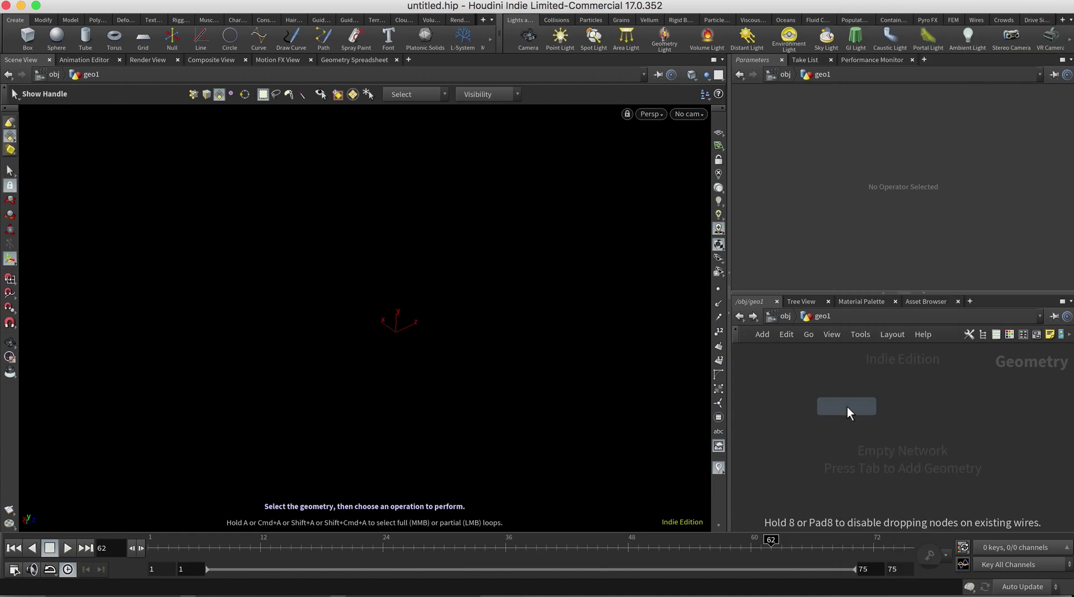
{"action": "left_click", "coordinate": [846, 407]}
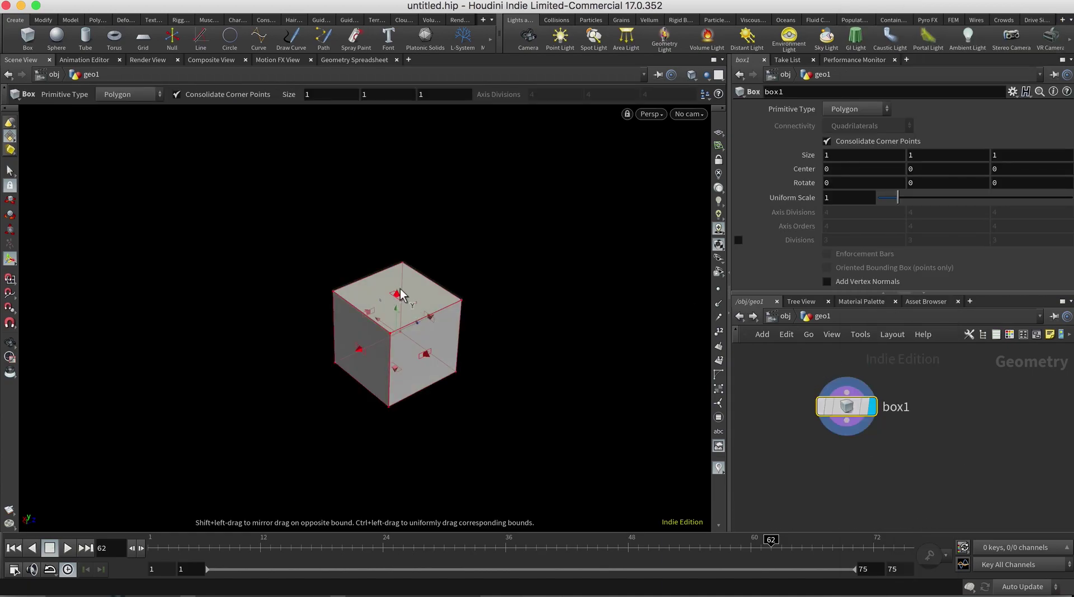
Step: Flatten the box into a slab about 0.17 high and set its X and Z size to 3
{"action": "left_click_drag", "start_coordinate": [397, 295], "coordinate": [396, 351]}
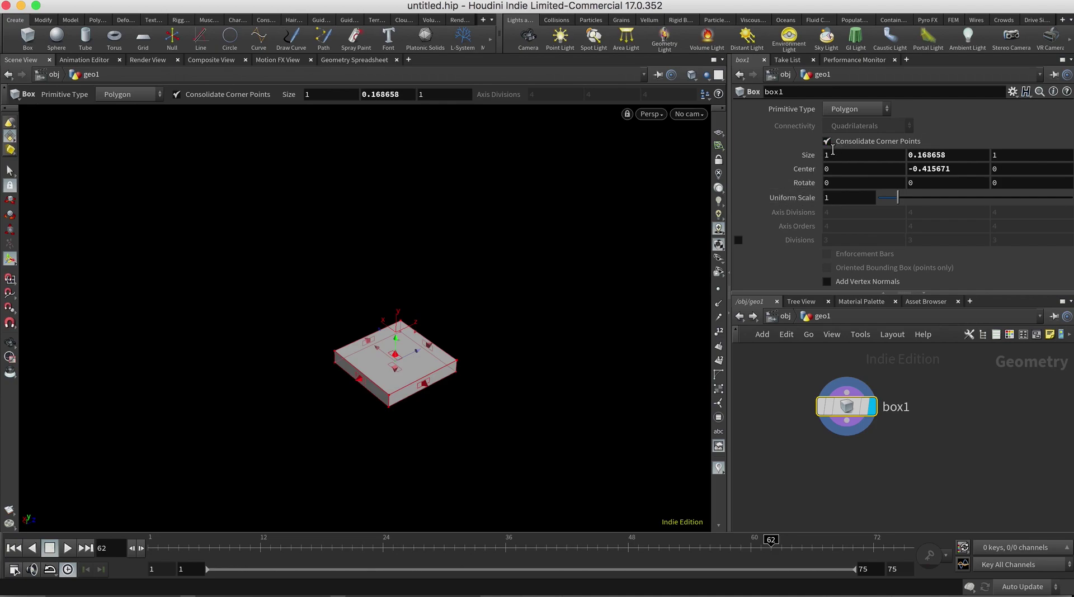
{"action": "left_click_drag", "start_coordinate": [844, 158], "coordinate": [755, 161]}
{"action": "type", "text": "3"}
{"action": "left_click", "coordinate": [1011, 156]}
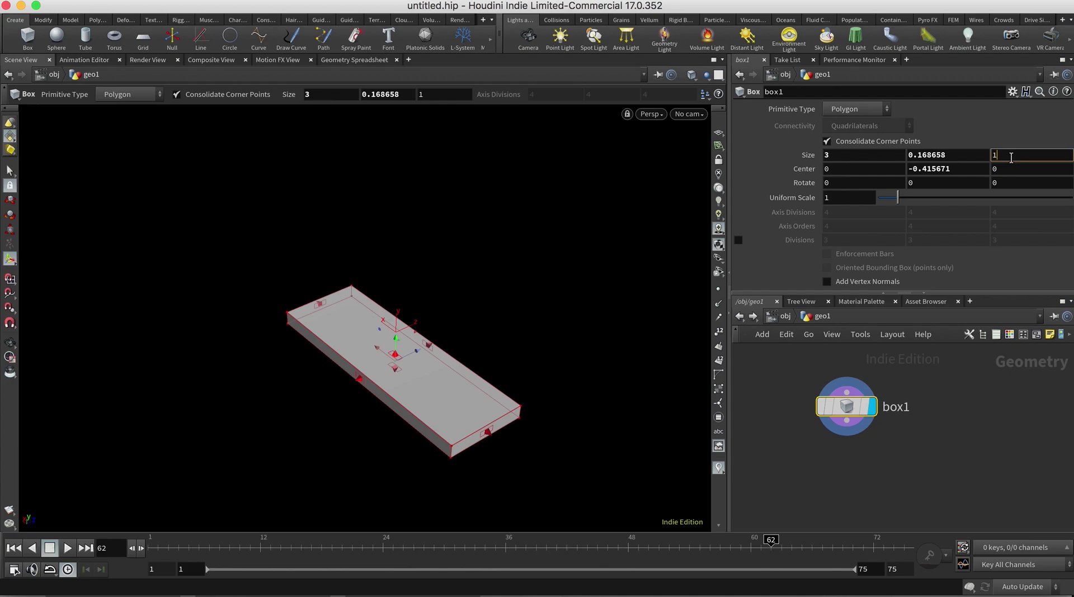
{"action": "type", "text": "3"}
{"action": "key", "text": "Return"}
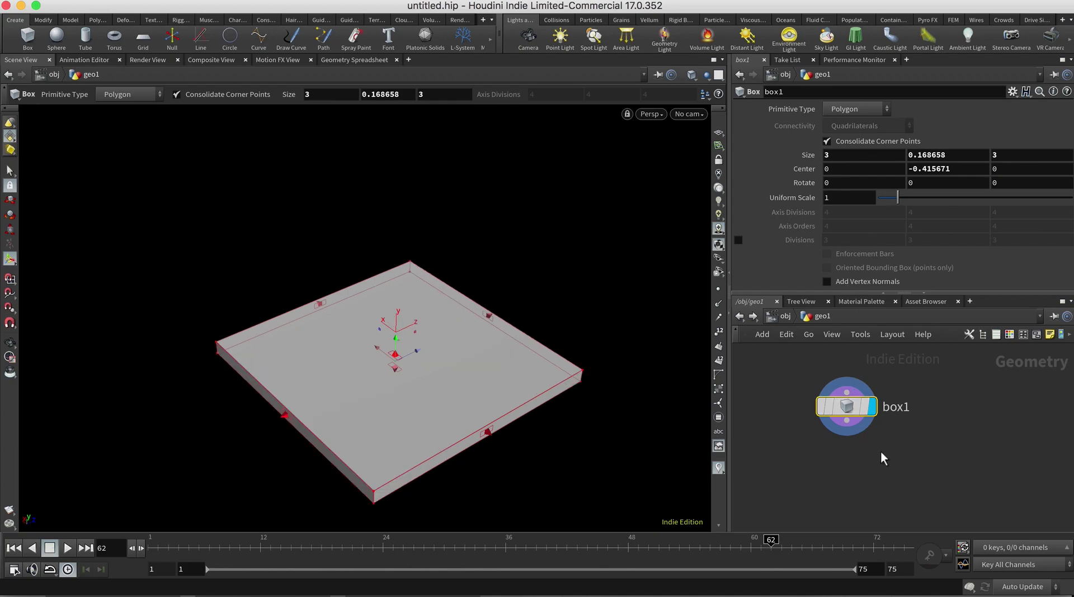
Step: Add an RBD Material Fracture node below the box node
{"action": "left_click_drag", "start_coordinate": [431, 377], "coordinate": [467, 372]}
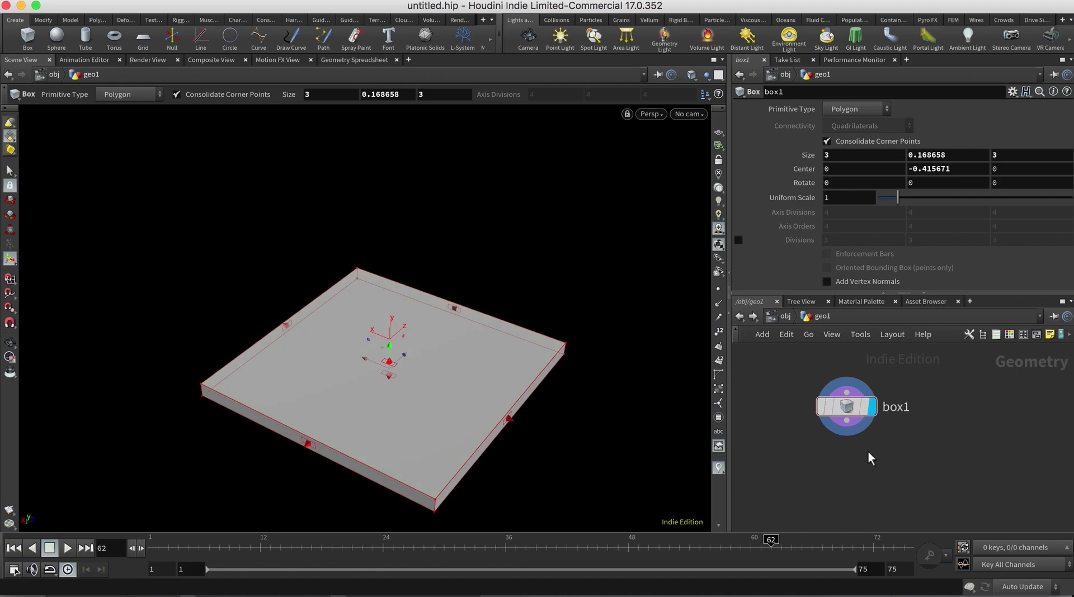
{"action": "key", "text": "Tab"}
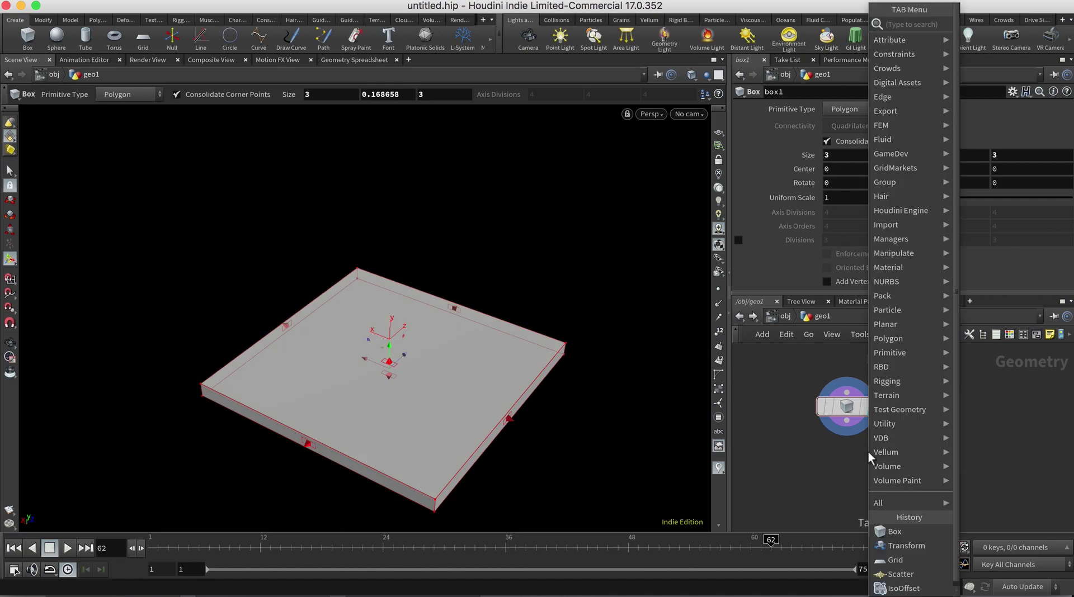
{"action": "type", "text": "mat"}
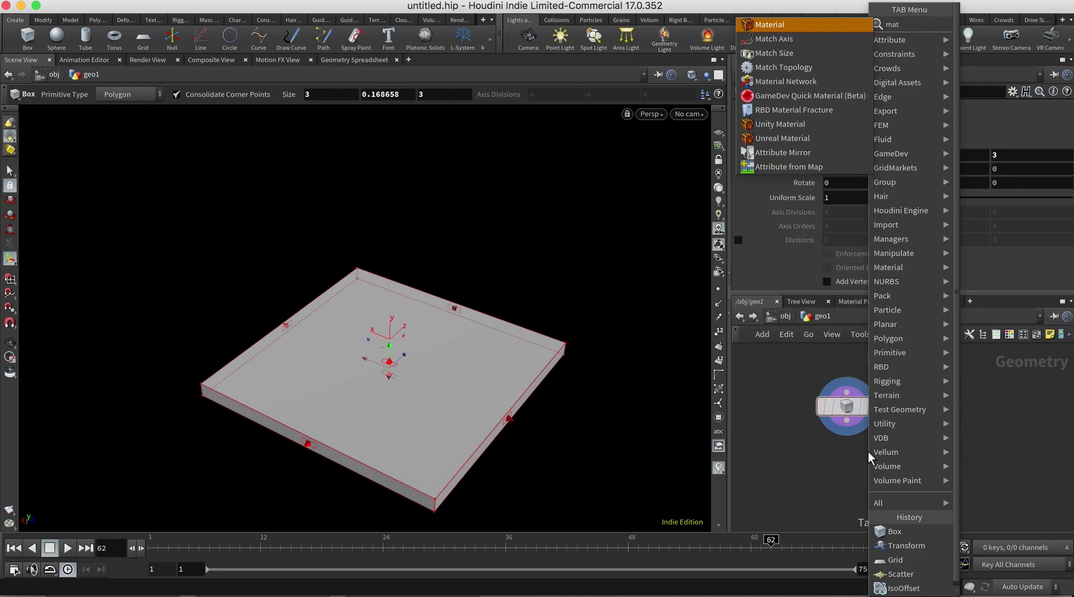
{"action": "key", "text": "Down"}
{"action": "key", "text": "Down"}
{"action": "key", "text": "Down"}
{"action": "key", "text": "Down"}
{"action": "key", "text": "Down"}
{"action": "key", "text": "Down"}
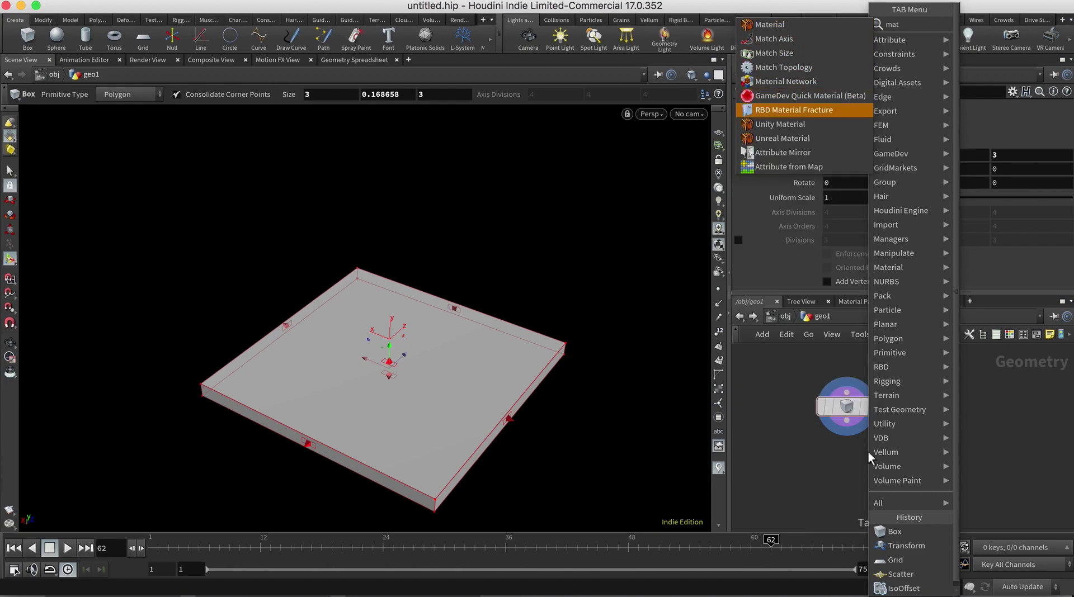
{"action": "key", "text": "Return"}
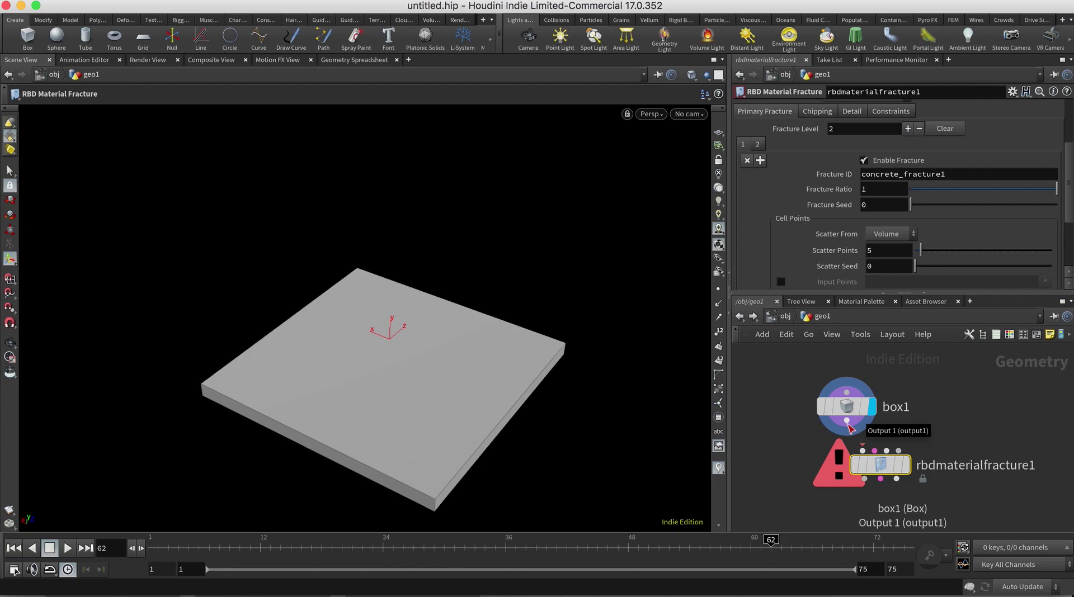
Step: Connect the box output to the first input of the fracture node and display the fractured result
{"action": "left_click_drag", "start_coordinate": [849, 427], "coordinate": [881, 465]}
{"action": "mouse_move", "coordinate": [908, 469]}
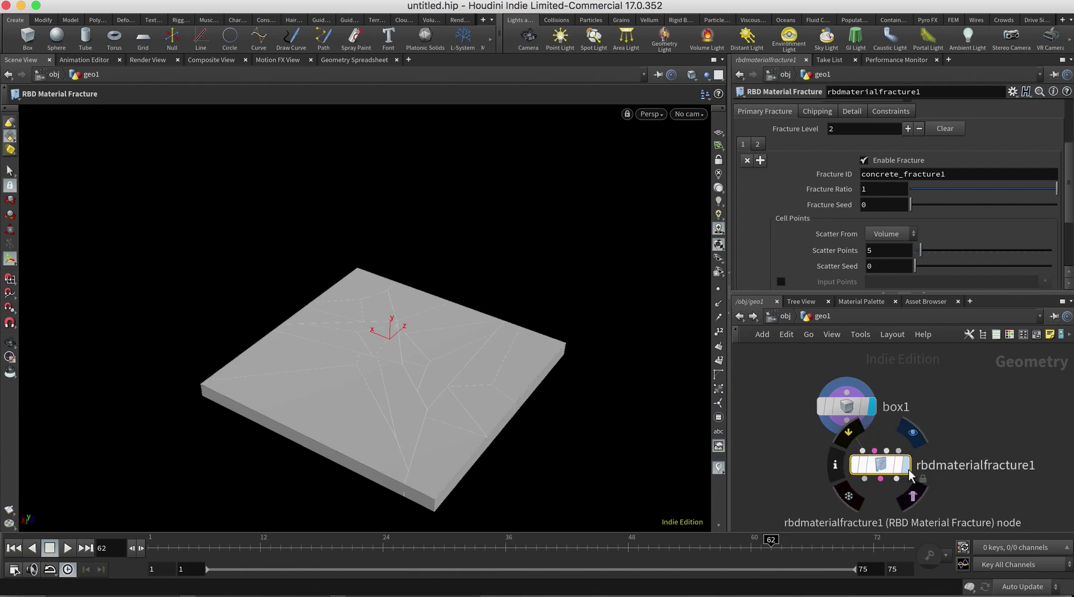
{"action": "left_click", "coordinate": [908, 470]}
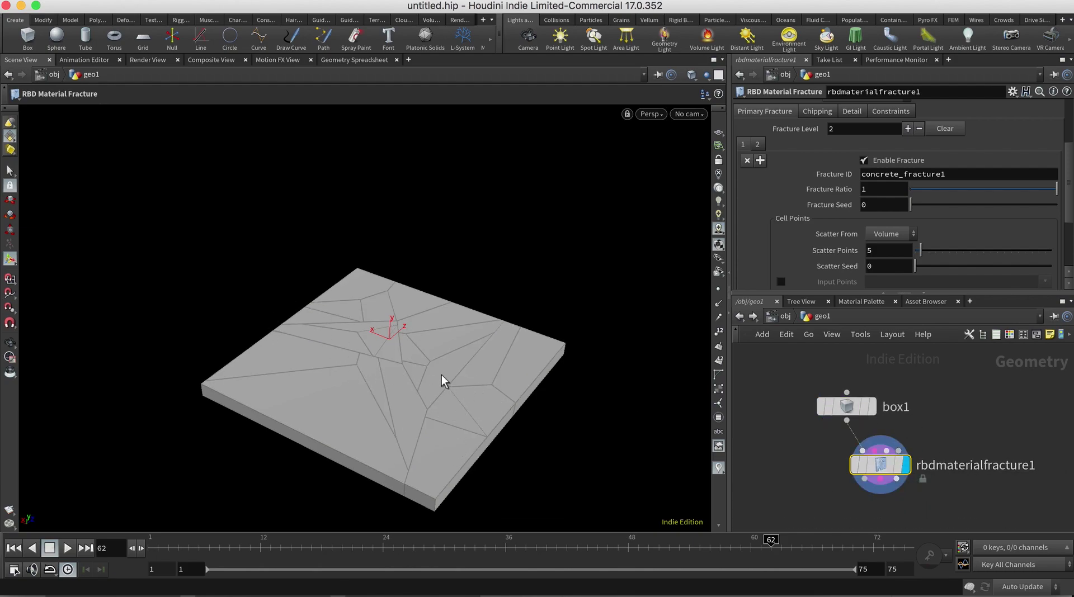
Step: Set the scatter points of the first fracture level to 55
{"action": "key", "text": "Escape"}
{"action": "left_click_drag", "start_coordinate": [443, 357], "coordinate": [466, 390]}
{"action": "key", "text": "Return"}
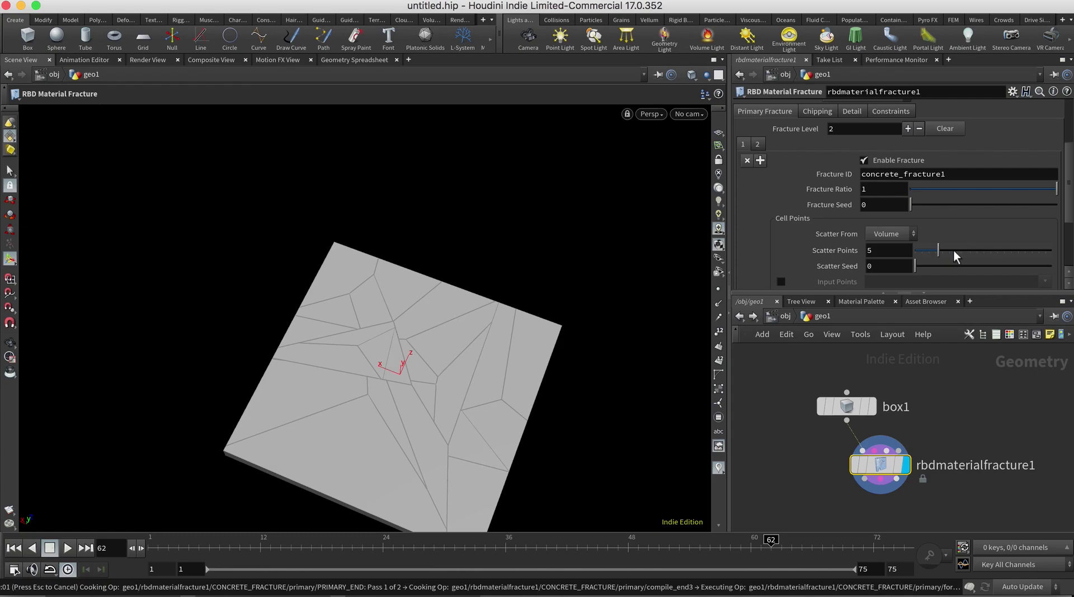
{"action": "left_click_drag", "start_coordinate": [961, 250], "coordinate": [974, 249]}
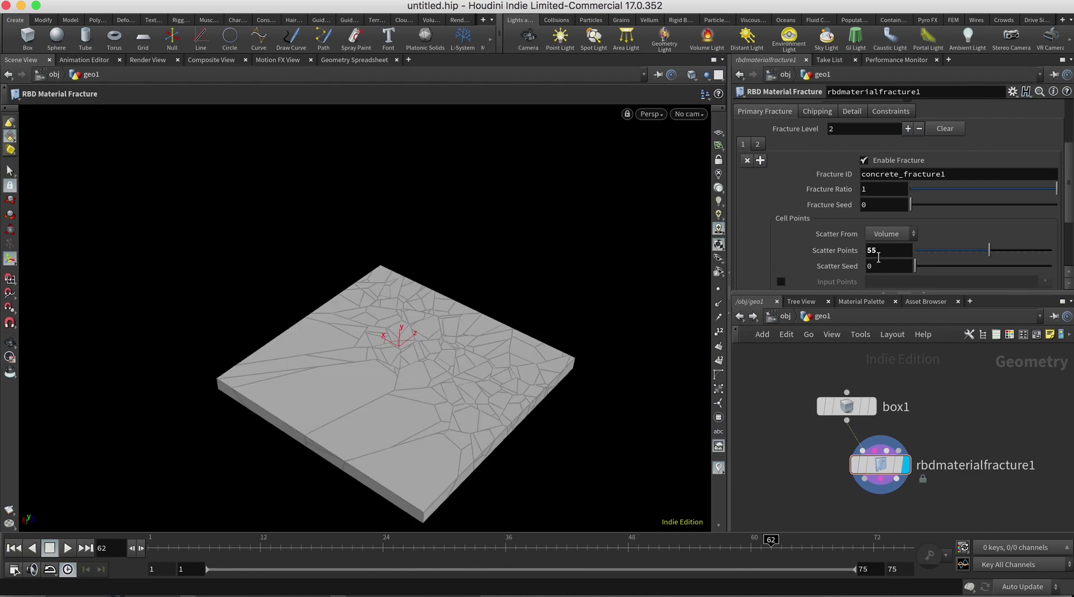
{"action": "left_click_drag", "start_coordinate": [642, 309], "coordinate": [673, 463], "text": "alt"}
{"action": "left_click_drag", "start_coordinate": [487, 401], "coordinate": [509, 424], "text": "alt"}
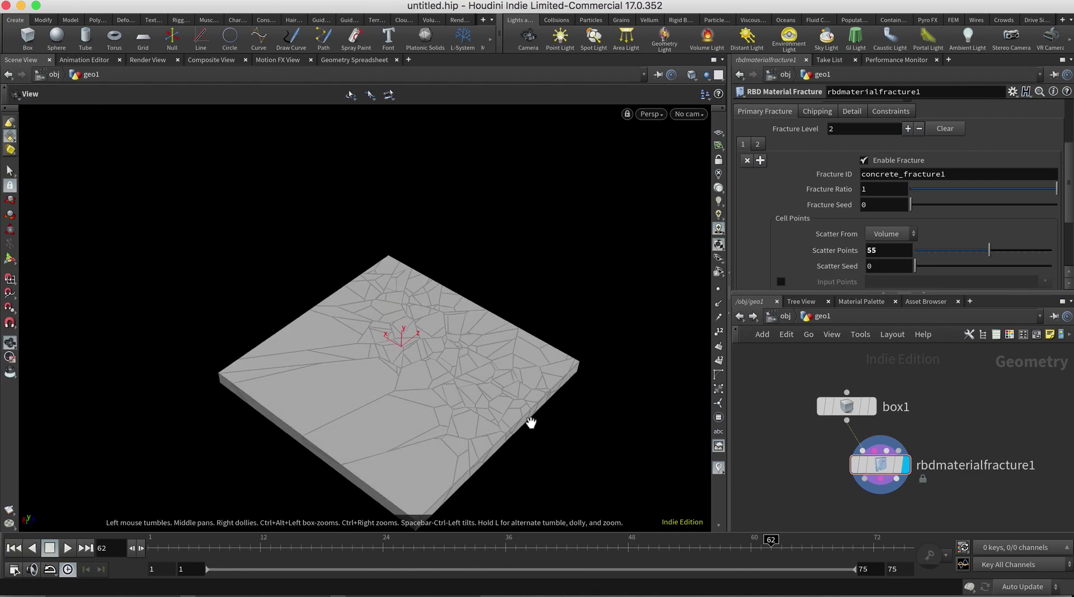
Step: Align the fracture node under the box and add a Connectivity node after it with connectivity type Primitive
{"action": "left_click_drag", "start_coordinate": [874, 465], "coordinate": [841, 468]}
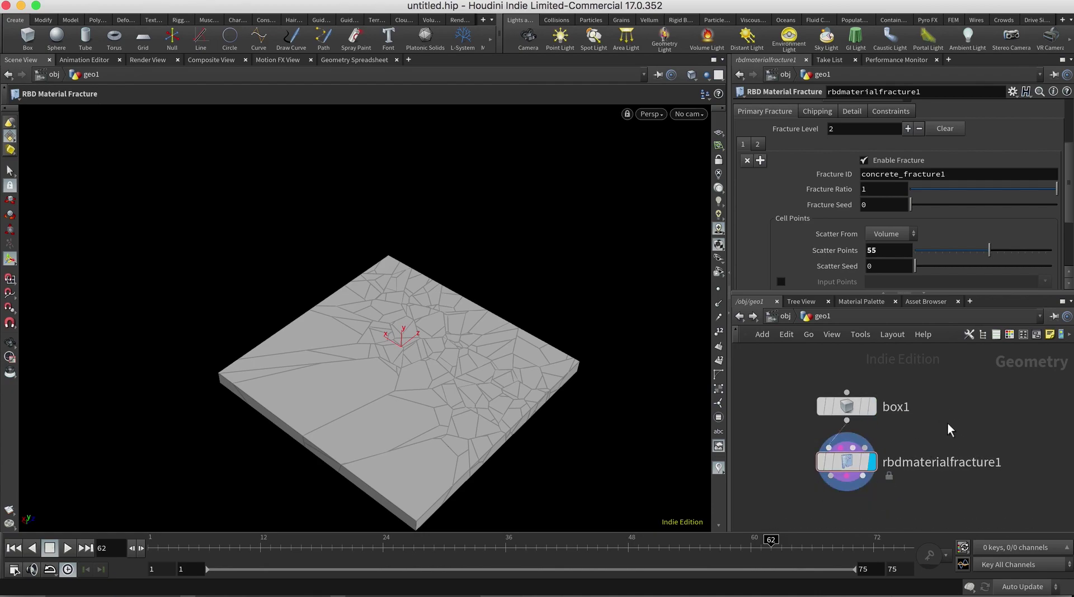
{"action": "scroll", "coordinate": [900, 434], "scroll_direction": "down", "scroll_amount": 3}
{"action": "key", "text": "Tab"}
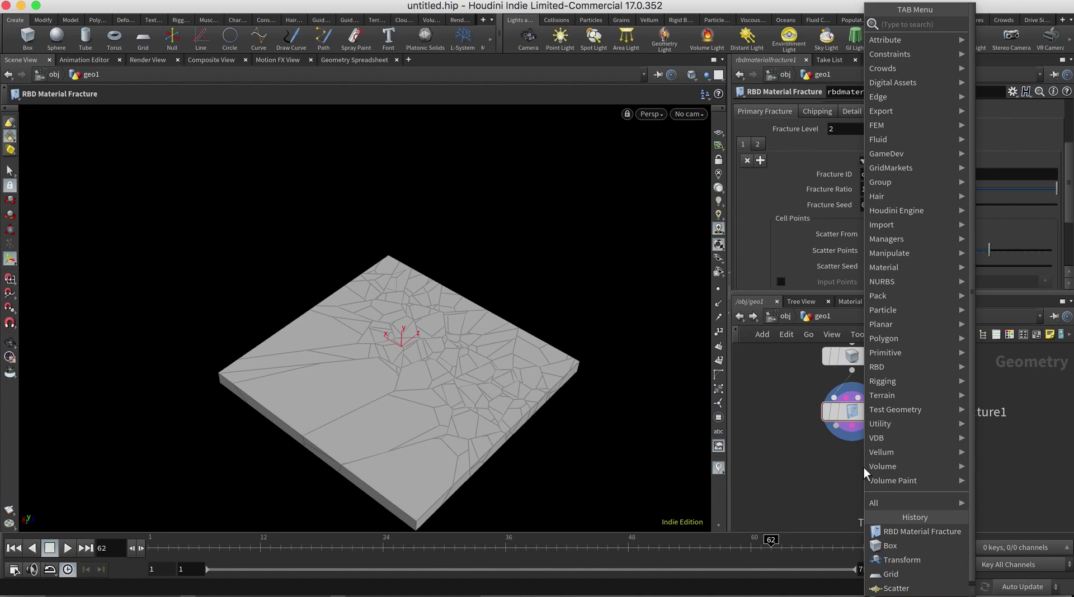
{"action": "type", "text": "conne"}
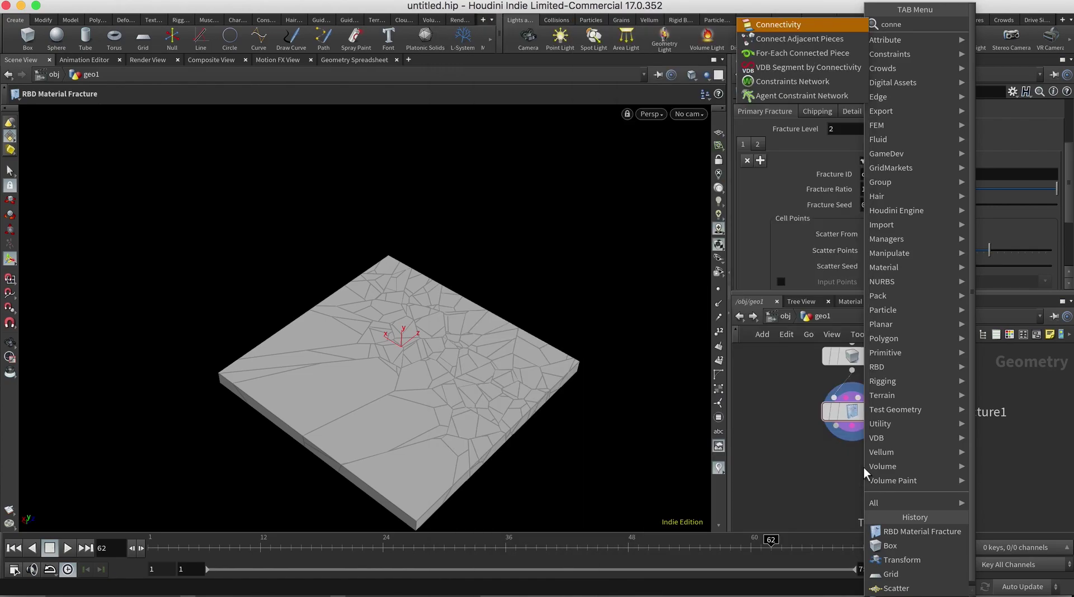
{"action": "key", "text": "Return"}
{"action": "left_click", "coordinate": [851, 471]}
{"action": "left_click", "coordinate": [848, 107]}
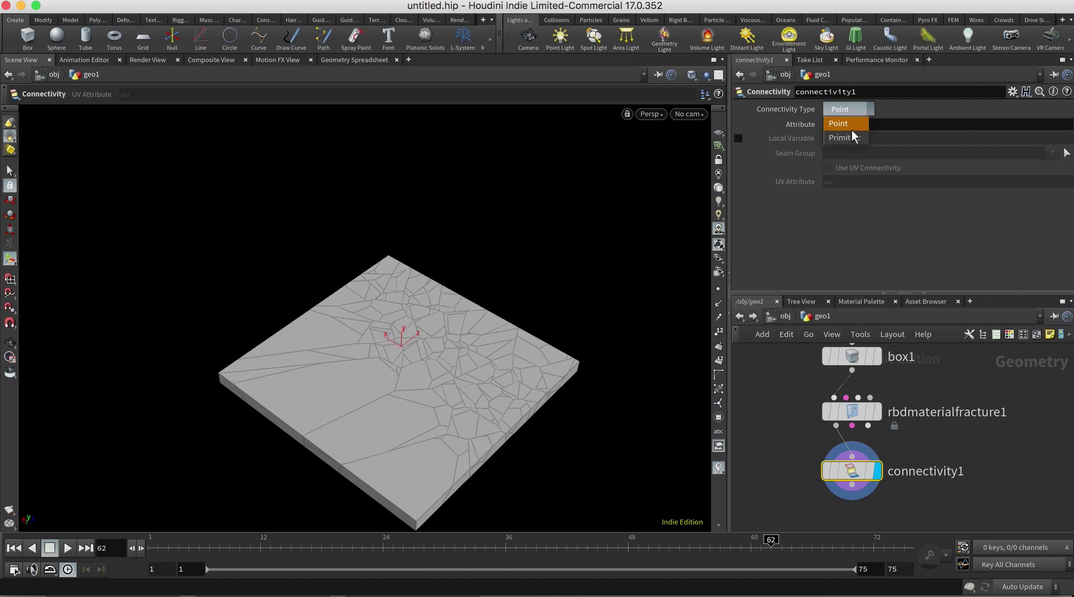
{"action": "left_click", "coordinate": [852, 137]}
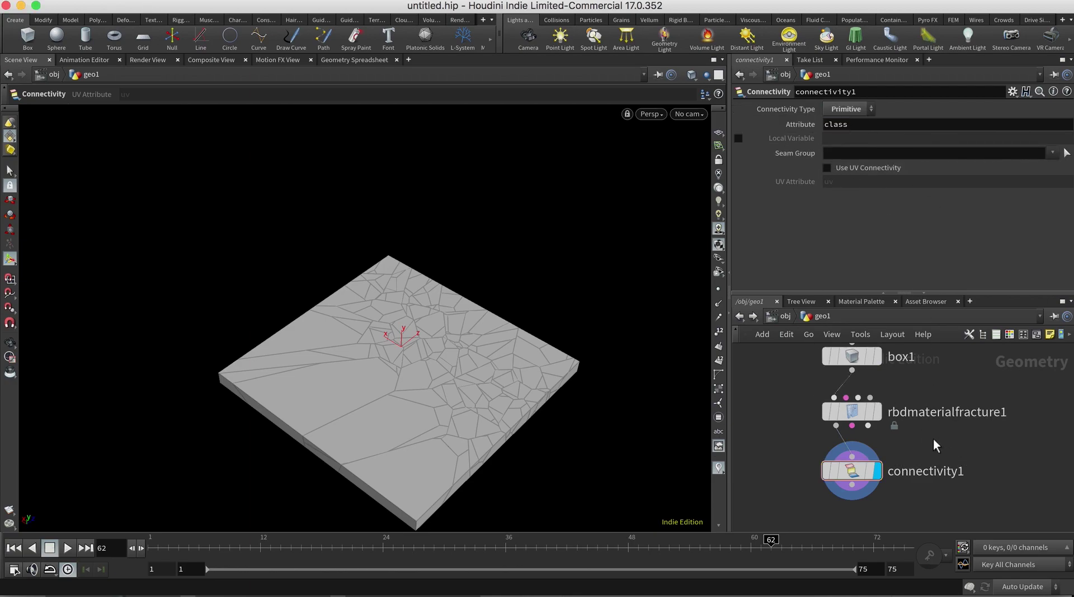
Step: Add an Attribute Wrangle node after the connectivity node
{"action": "key", "text": "Tab"}
{"action": "type", "text": "wrangle"}
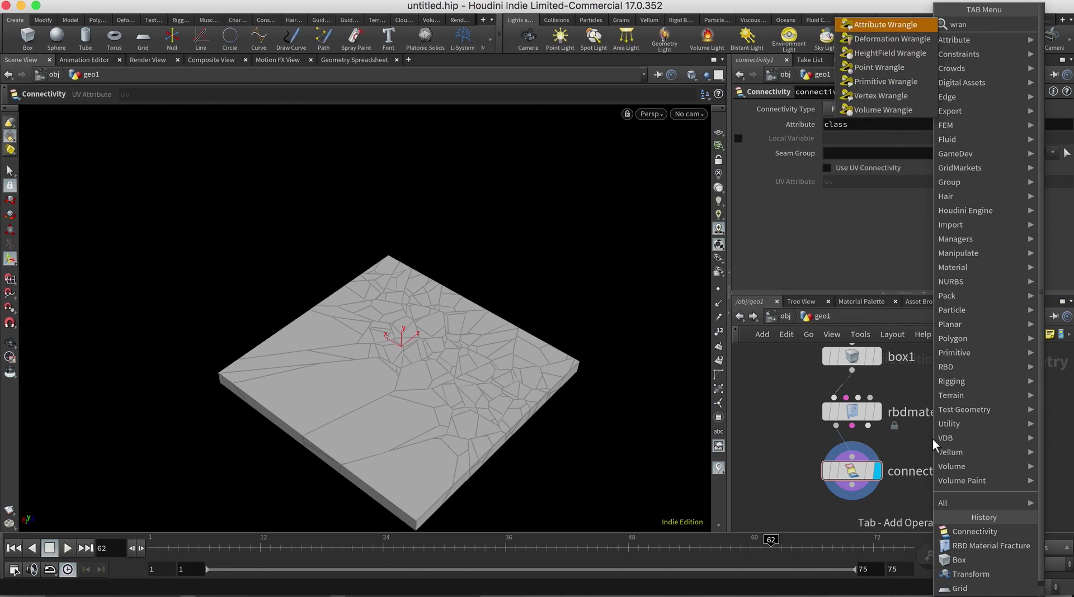
{"action": "key", "text": "Return"}
Step: Enter the wrangle expression s@name = "chunk" + itoa(i@class); and run it over Primitives
{"action": "left_click", "coordinate": [777, 207]}
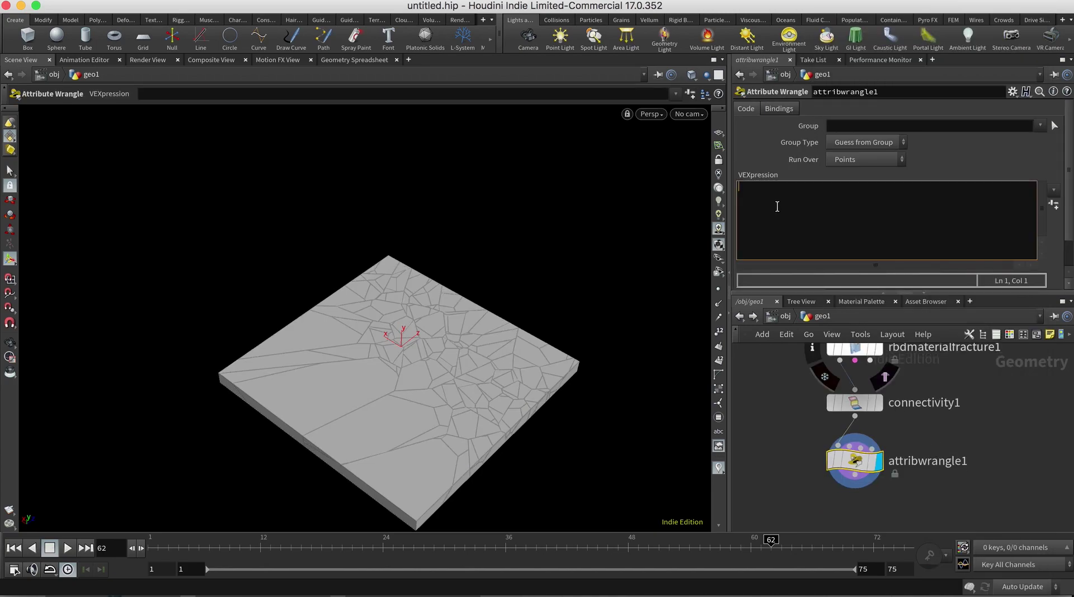
{"action": "type", "text": "s"}
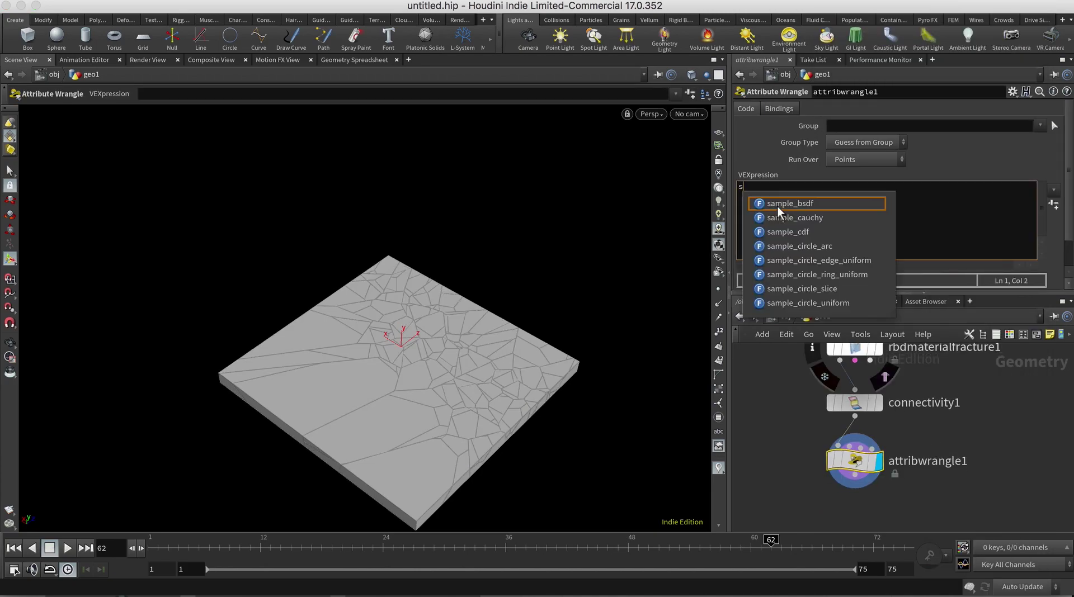
{"action": "type", "text": "@"}
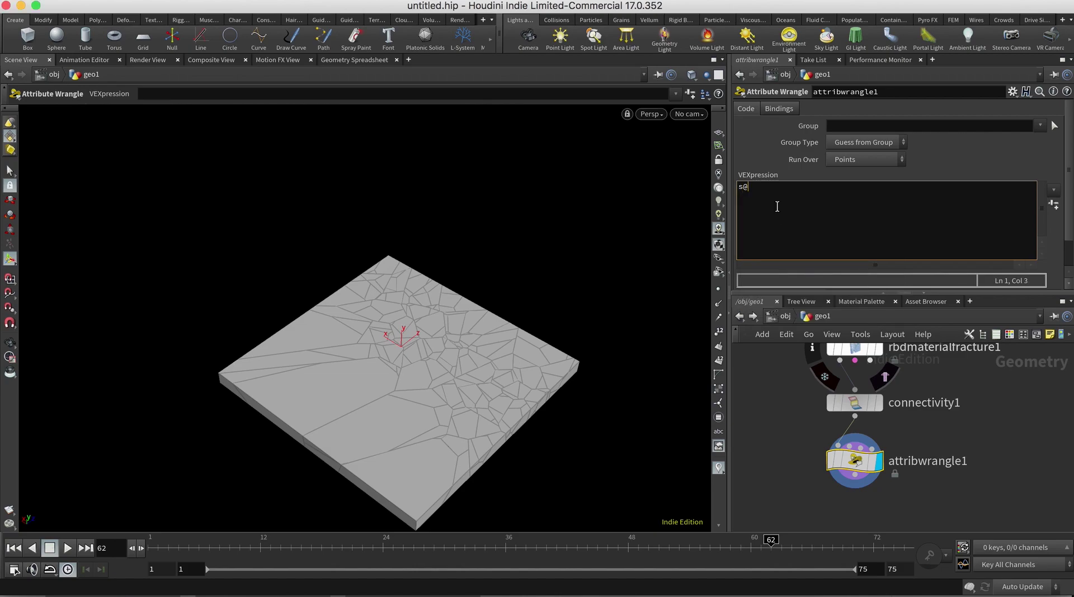
{"action": "type", "text": "name = \"chunk\" + itoa(i"}
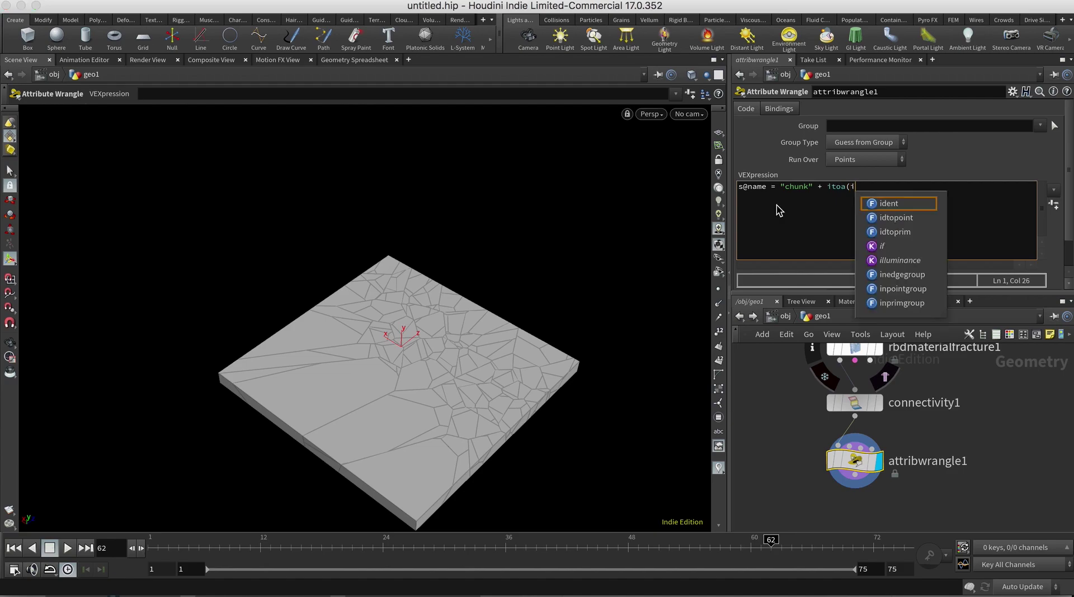
{"action": "type", "text": "@class"}
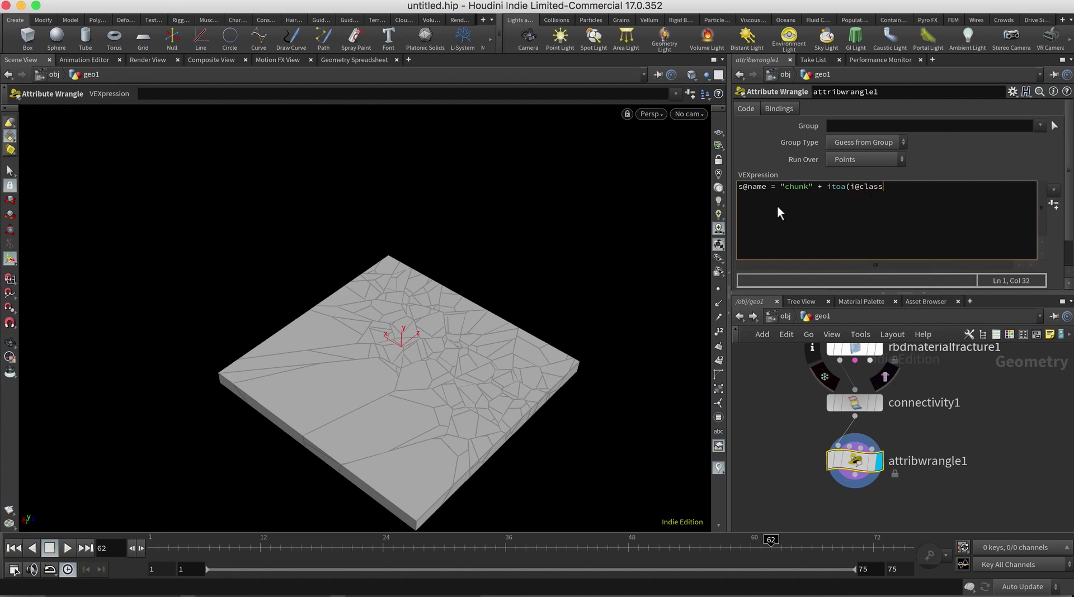
{"action": "type", "text": ");"}
{"action": "key", "text": "ctrl+Return"}
{"action": "left_click", "coordinate": [844, 161]}
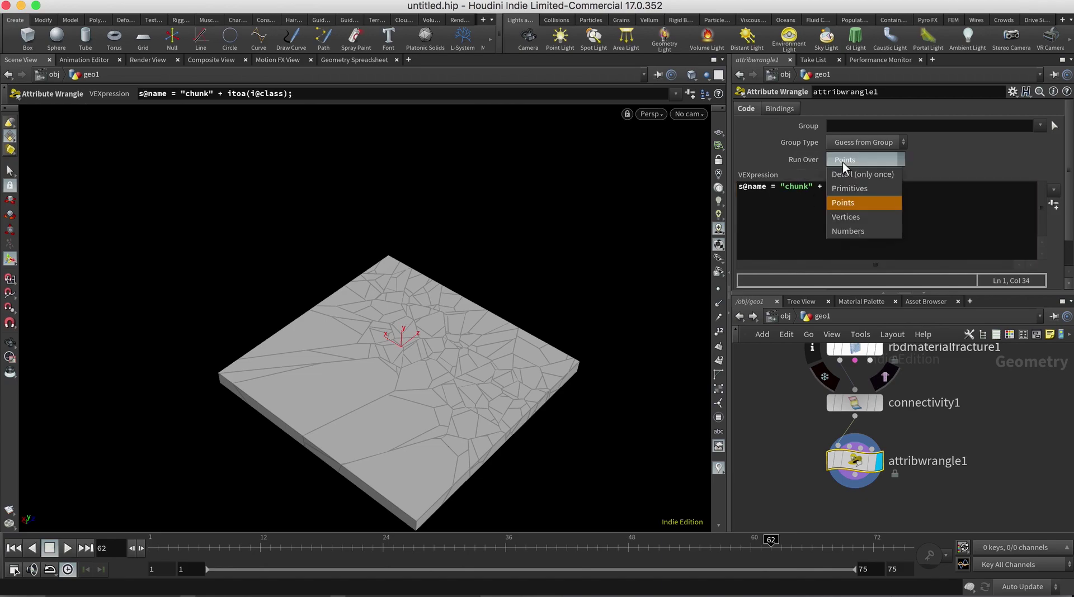
{"action": "left_click", "coordinate": [855, 185]}
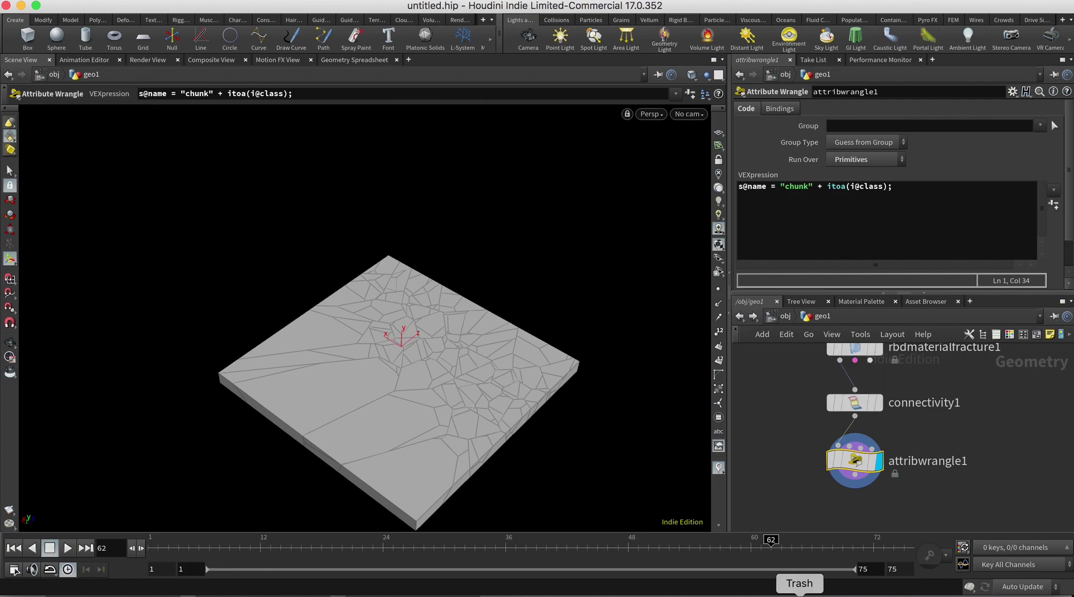
Step: Add a Pack node after the wrangle and enable its name attribute, using name, to create packed fragments
{"action": "key", "text": "Tab"}
{"action": "type", "text": "pack"}
{"action": "key", "text": "Return"}
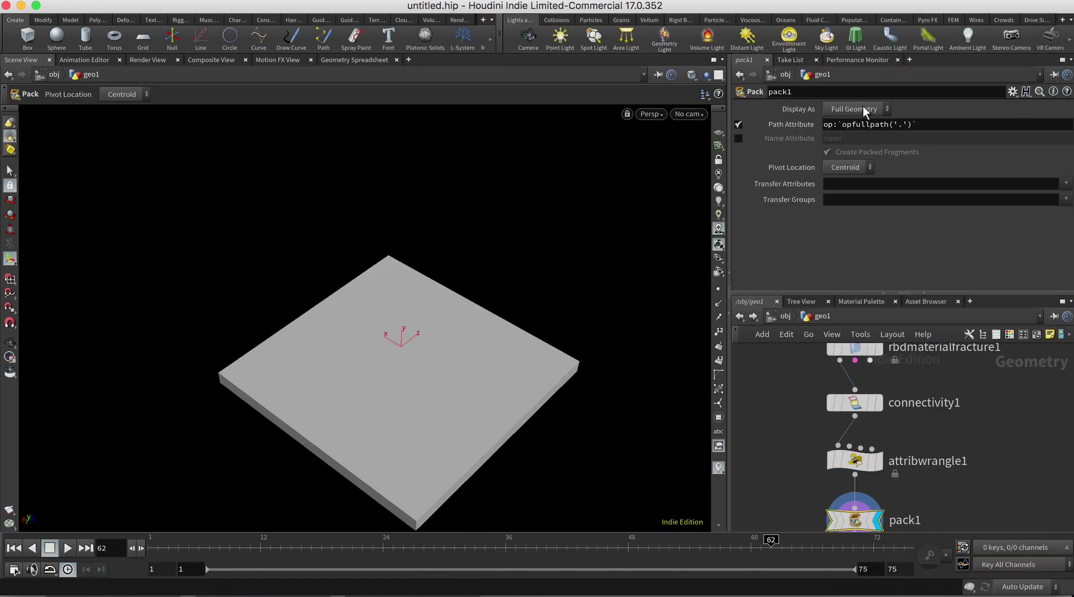
{"action": "left_click", "coordinate": [739, 138]}
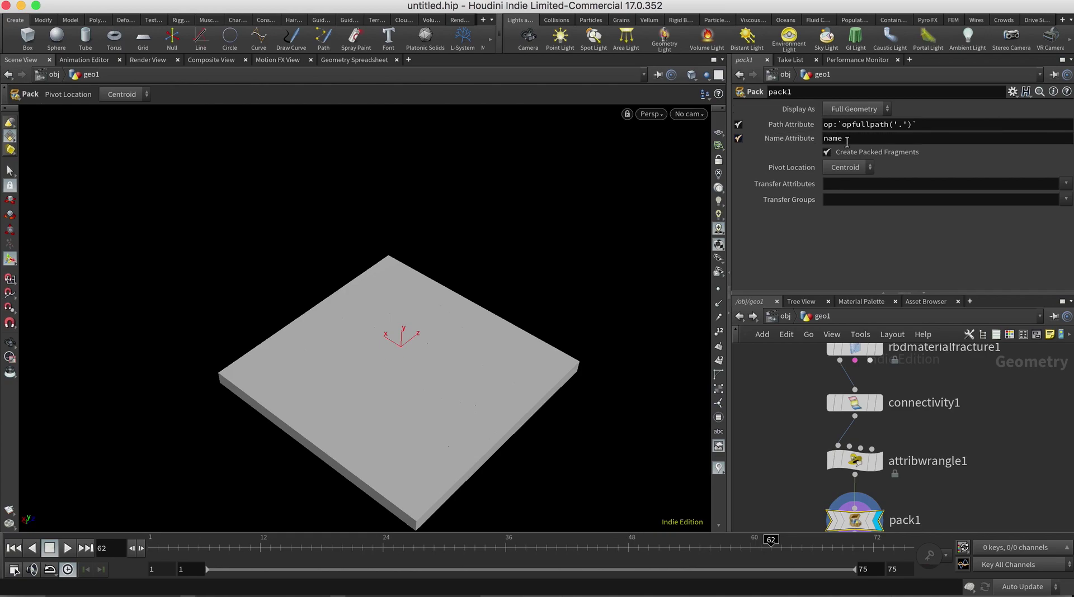
{"action": "middle_click_drag", "start_coordinate": [955, 508], "coordinate": [882, 427]}
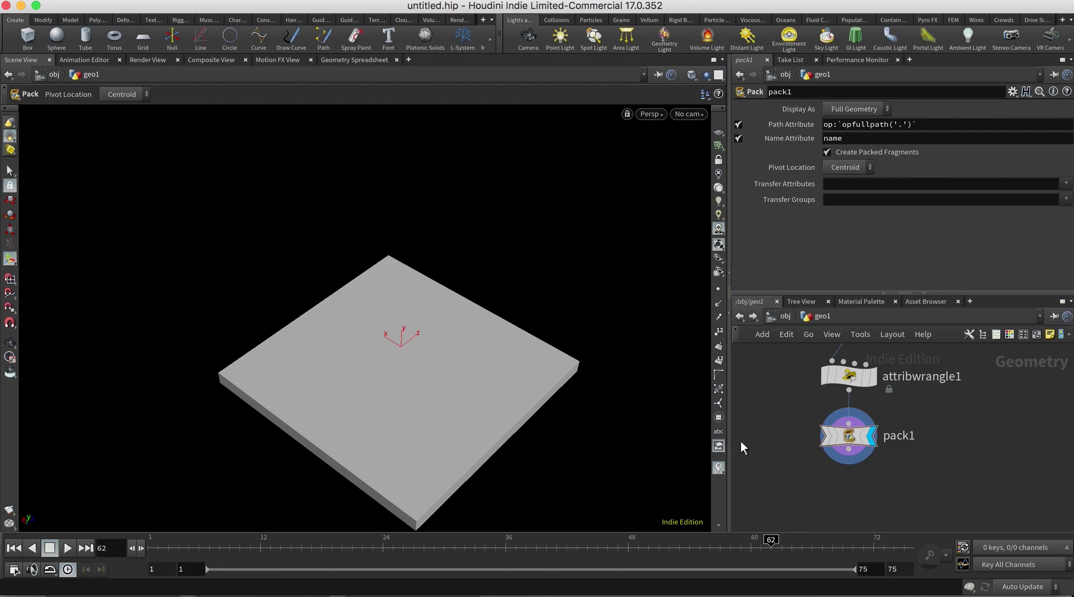
Step: Add a Grid node beside the fracture node chain
{"action": "left_click_drag", "start_coordinate": [383, 410], "coordinate": [475, 383], "text": "alt"}
{"action": "scroll", "coordinate": [800, 404], "scroll_direction": "down", "scroll_amount": 5}
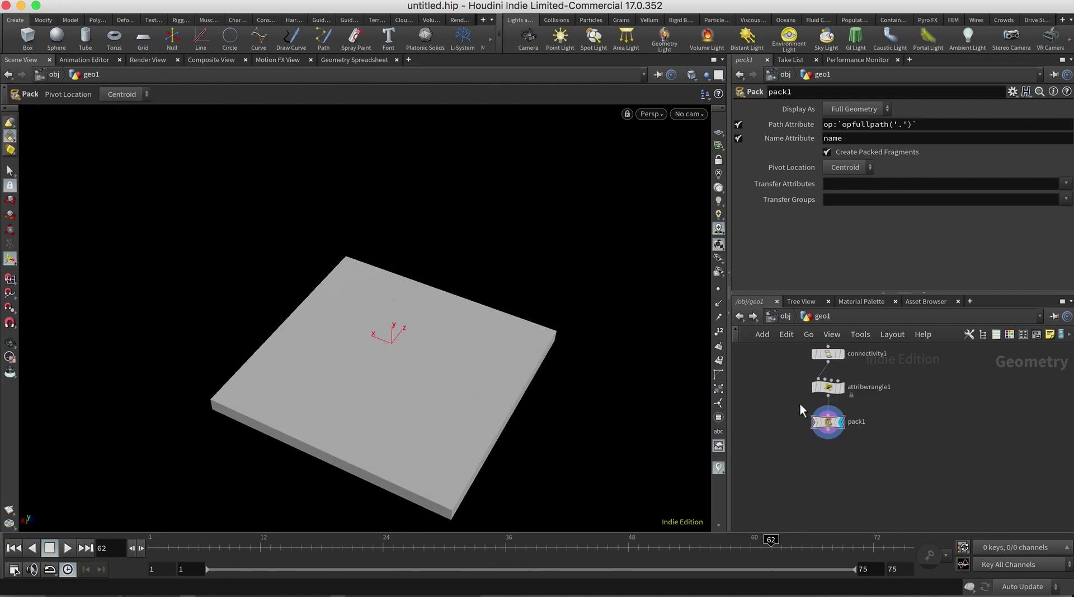
{"action": "left_click_drag", "start_coordinate": [898, 401], "coordinate": [961, 413], "text": "alt"}
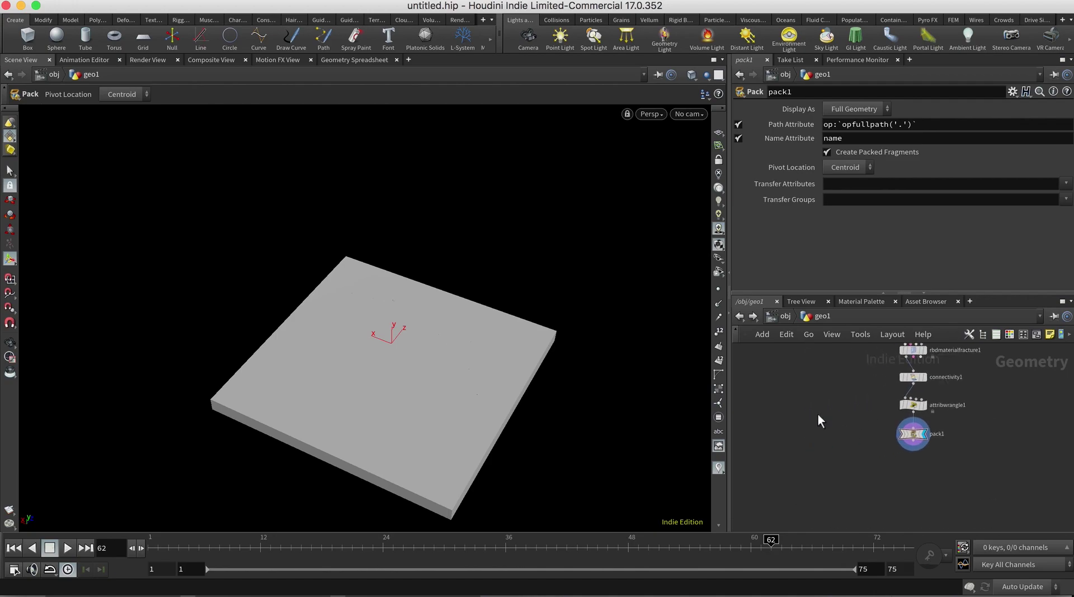
{"action": "left_click_drag", "start_coordinate": [818, 415], "coordinate": [823, 416], "text": "alt"}
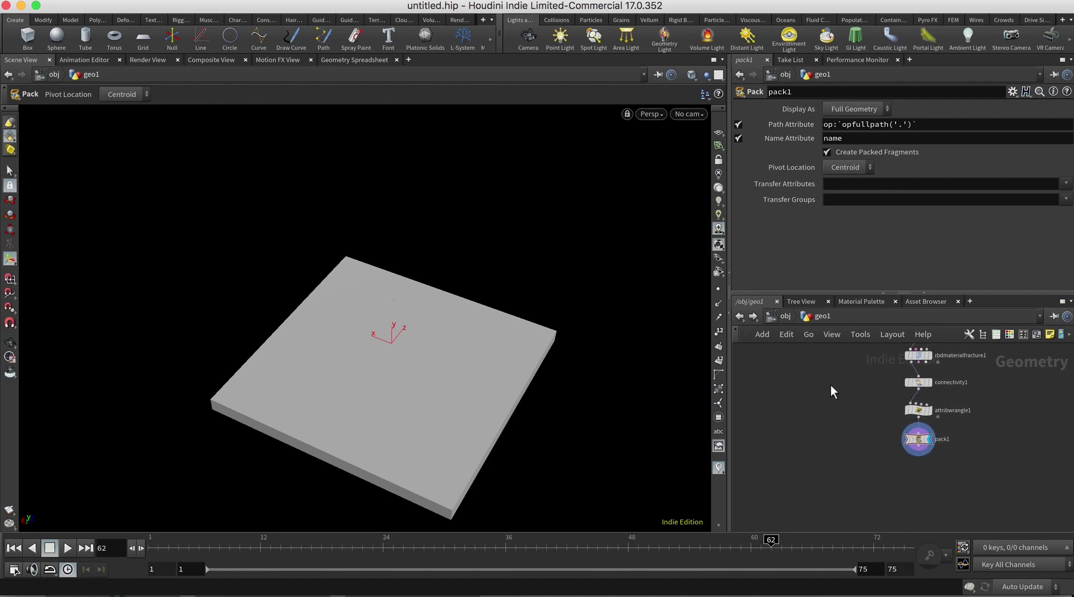
{"action": "key", "text": "Tab"}
{"action": "type", "text": "gr"}
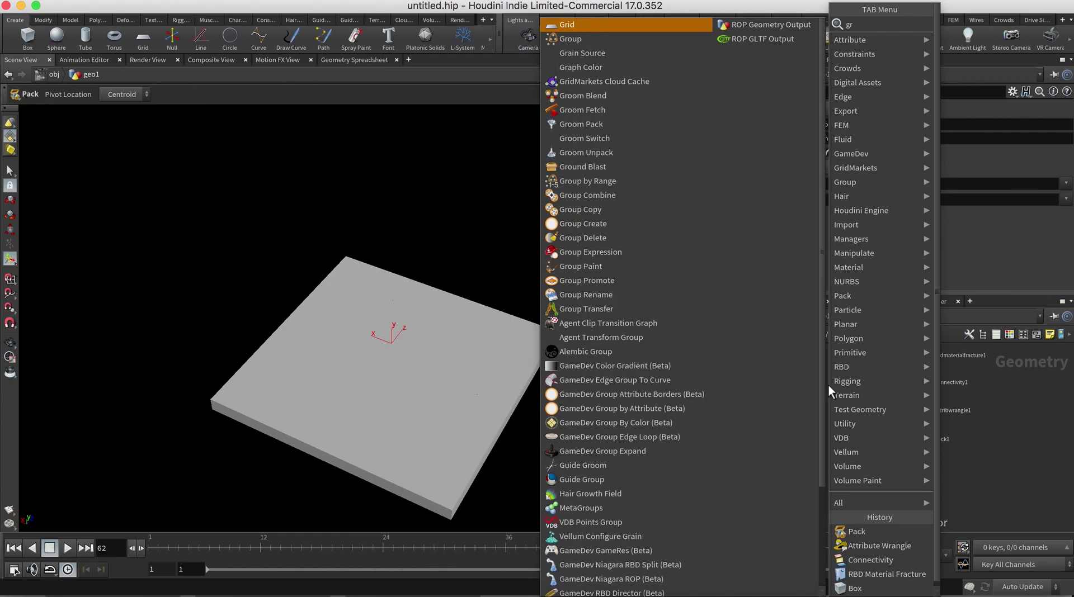
{"action": "type", "text": "i"}
{"action": "key", "text": "Return"}
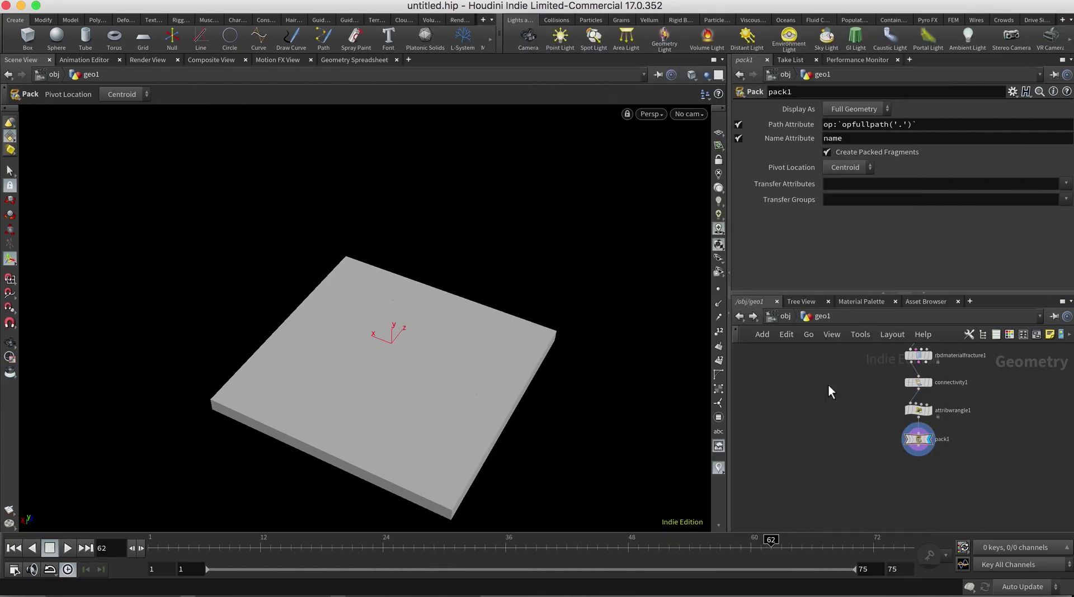
{"action": "left_click", "coordinate": [828, 384]}
Step: Set the grid's size to 3 by 3
{"action": "double_click", "coordinate": [833, 159]}
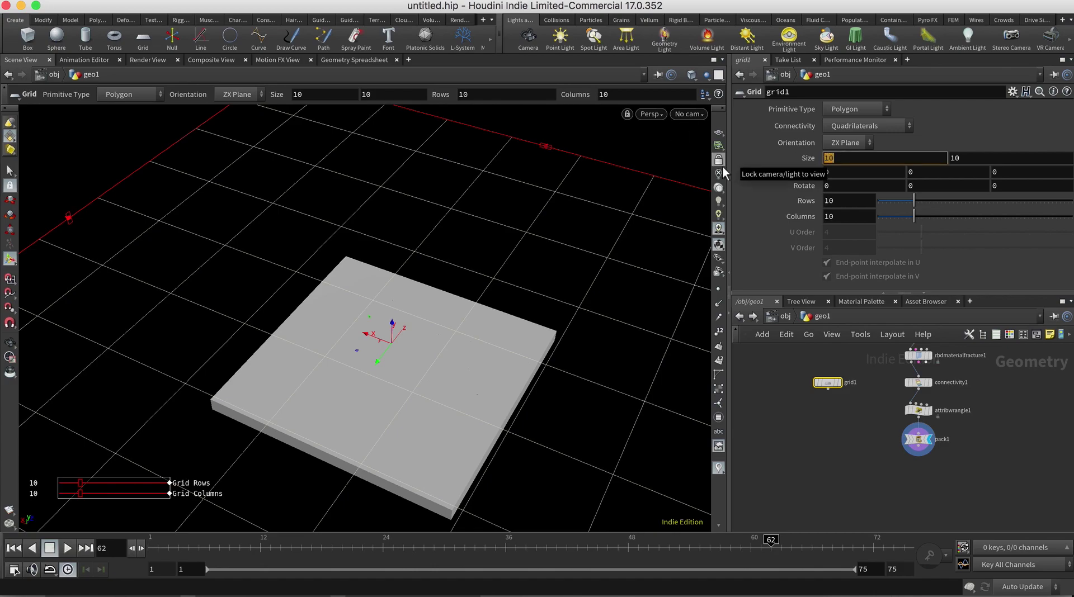
{"action": "key", "text": "BackSpace"}
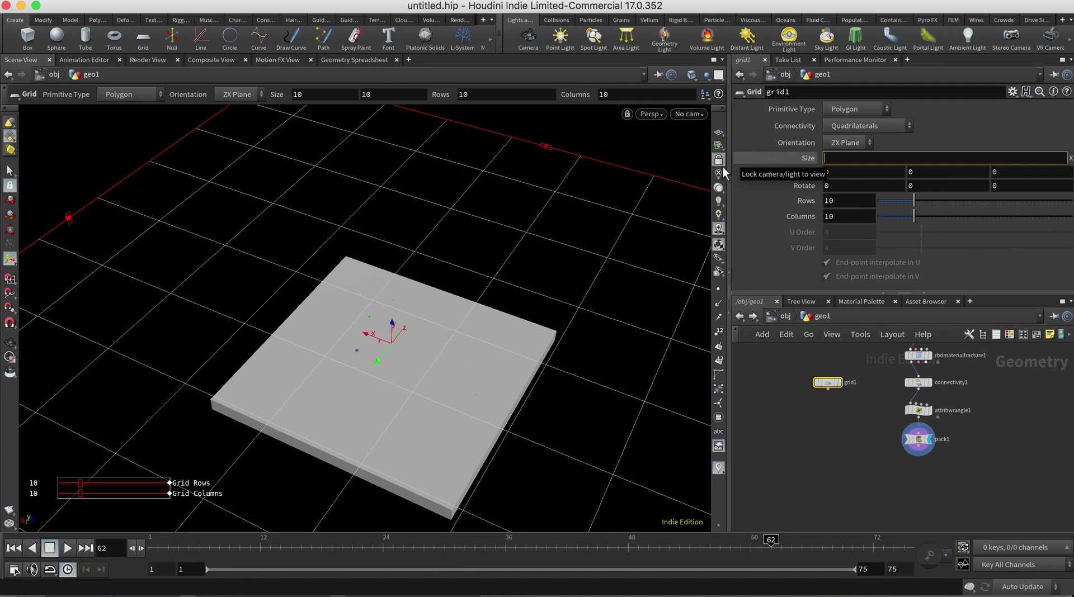
{"action": "type", "text": "3"}
{"action": "key", "text": "Tab"}
{"action": "type", "text": "3"}
{"action": "key", "text": "Tab"}
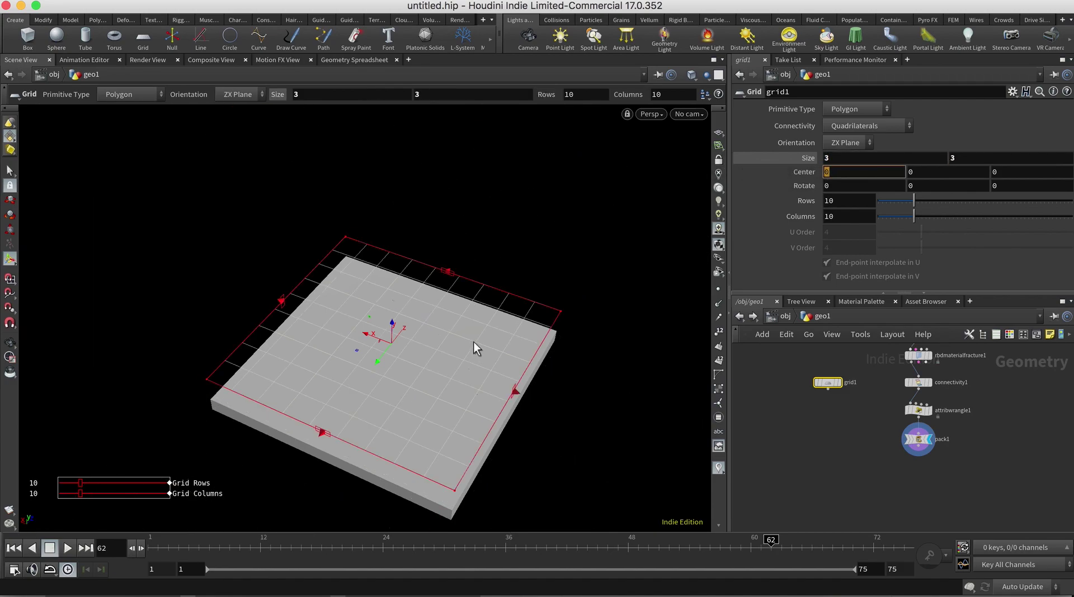
Step: Lower the grid into the middle of the slab's thickness, at a center Y of about -0.43
{"action": "key", "text": "Escape"}
{"action": "left_click_drag", "start_coordinate": [493, 283], "coordinate": [517, 233]}
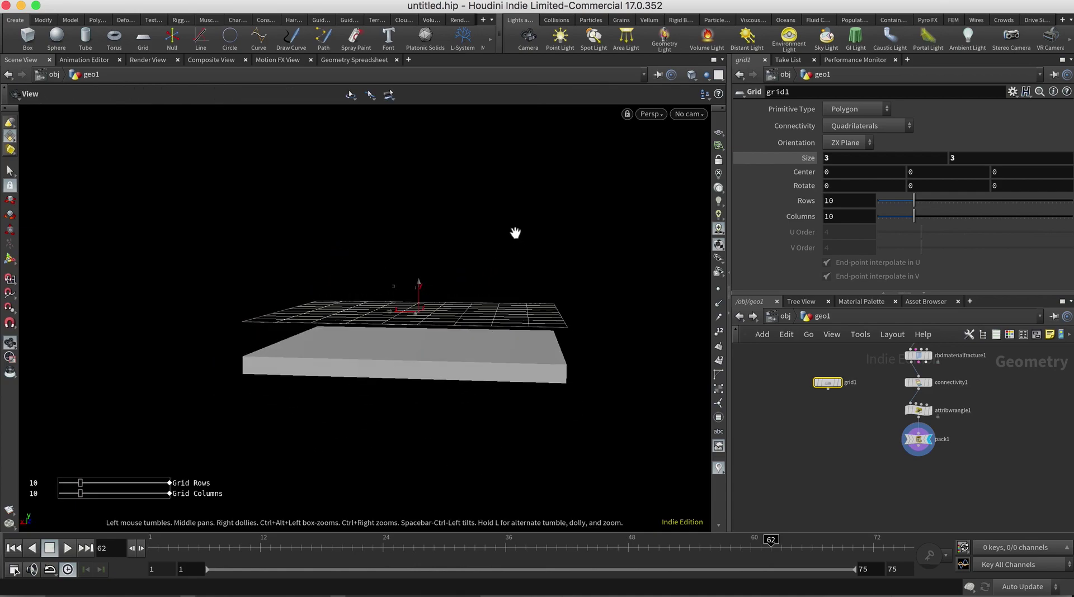
{"action": "key", "text": "Return"}
{"action": "left_click_drag", "start_coordinate": [418, 284], "coordinate": [421, 322]}
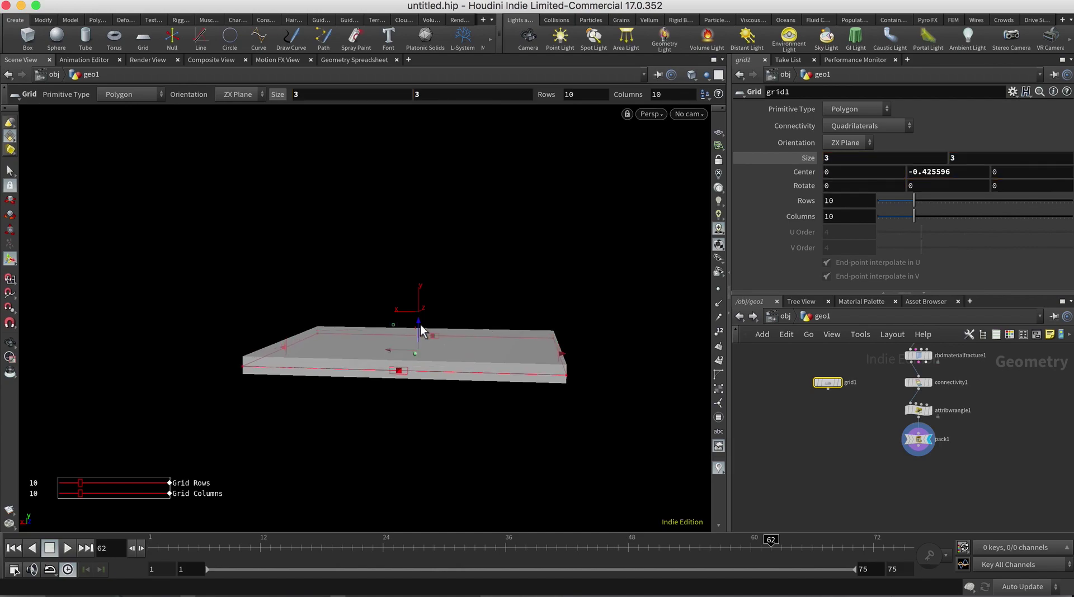
Step: Add a Remesh node after the grid and display its result
{"action": "left_click_drag", "start_coordinate": [518, 302], "coordinate": [503, 350], "text": "alt"}
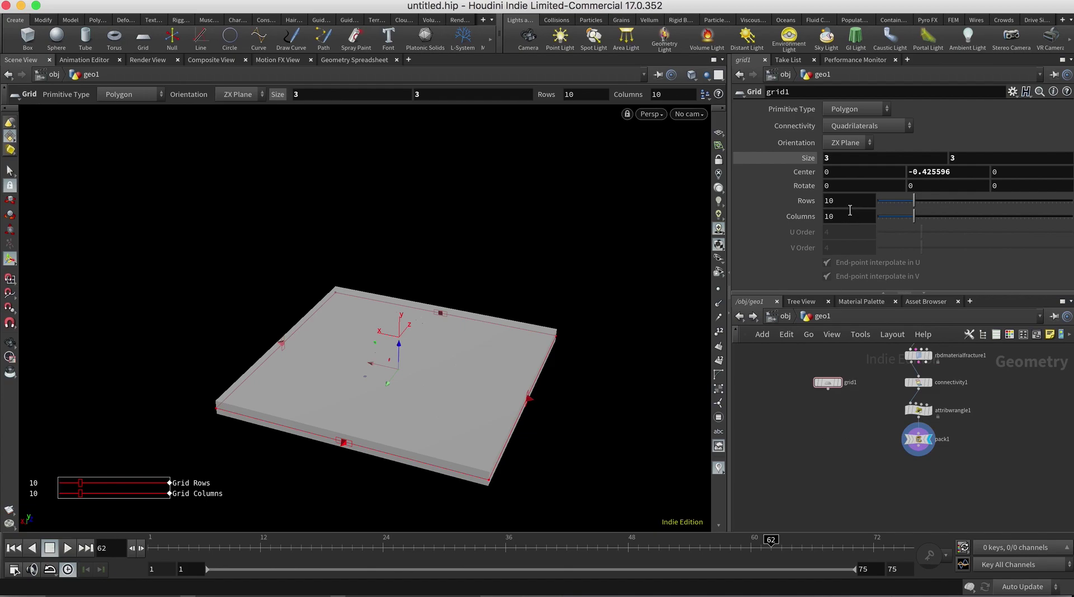
{"action": "left_click", "coordinate": [833, 200]}
{"action": "key", "text": "Tab"}
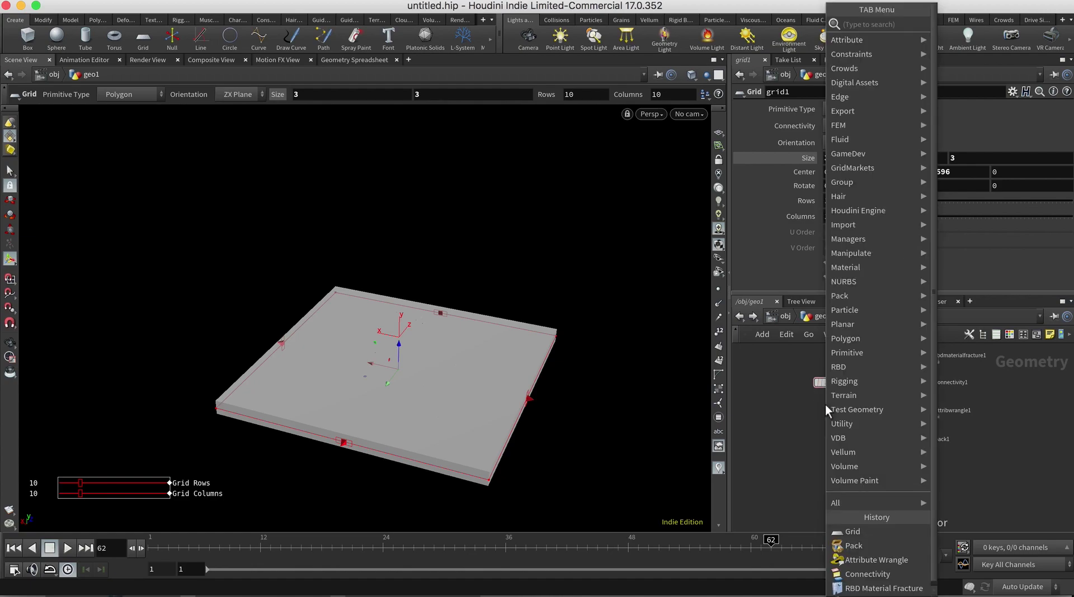
{"action": "type", "text": "remesh"}
{"action": "key", "text": "Return"}
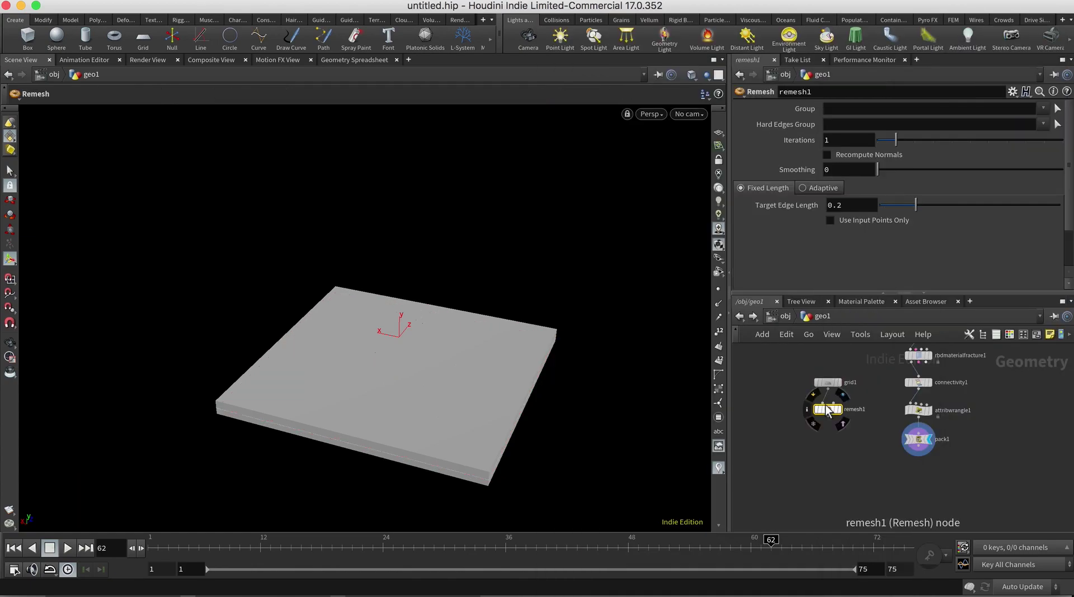
{"action": "left_click", "coordinate": [844, 402]}
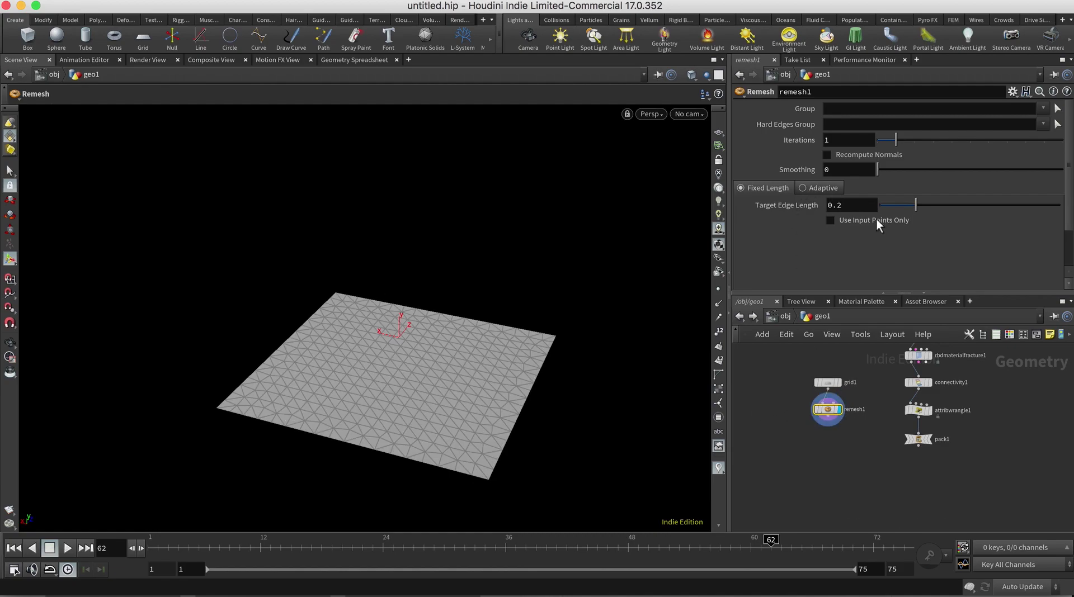
Step: Reduce the remesh target edge length to about 0.116
{"action": "left_click_drag", "start_coordinate": [904, 204], "coordinate": [901, 207]}
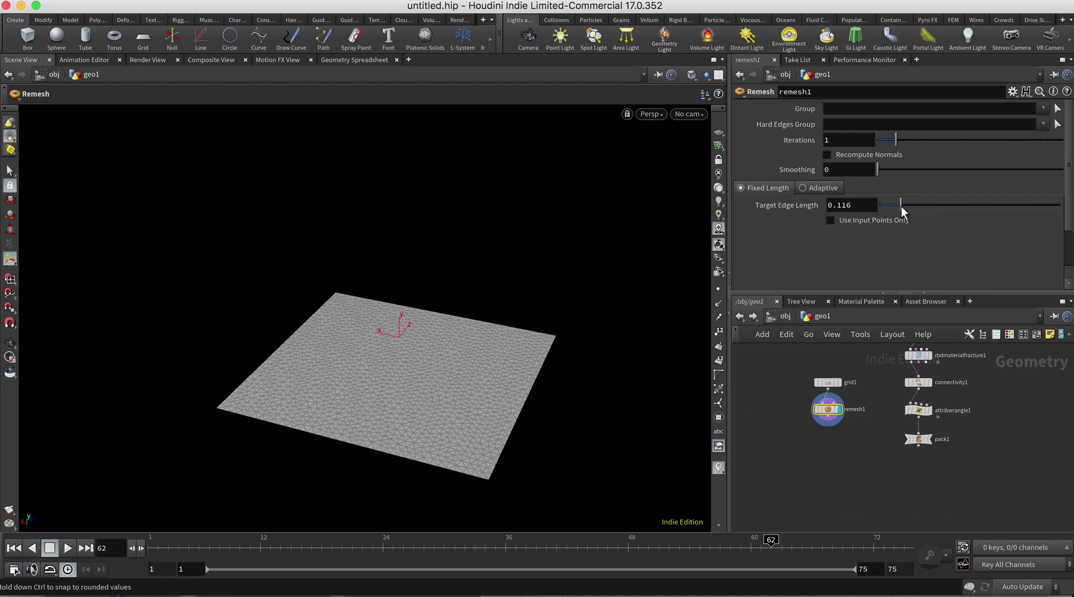
{"action": "key", "text": "Escape"}
{"action": "mouse_move", "coordinate": [526, 266]}
{"action": "left_mouse_down"}
{"action": "mouse_move", "coordinate": [525, 336]}
{"action": "mouse_move", "coordinate": [520, 254]}
{"action": "mouse_move", "coordinate": [524, 268]}
{"action": "left_mouse_up"}
{"action": "key", "text": "Return"}
{"action": "left_click", "coordinate": [863, 484]}
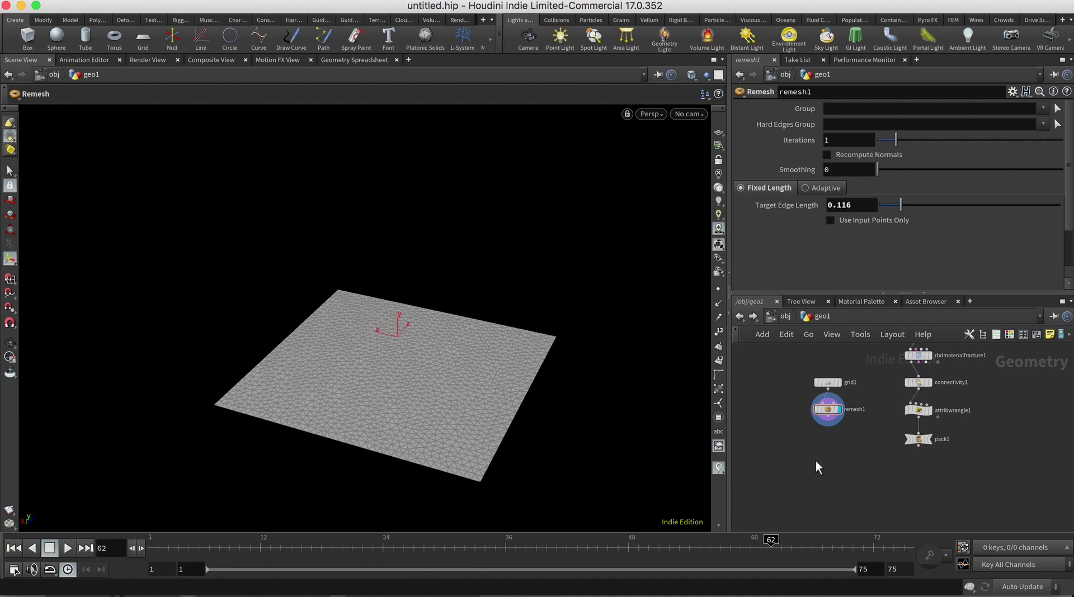
Step: Add a Soft Transform node, connect it after the remesh node and display its result
{"action": "left_click_drag", "start_coordinate": [819, 454], "coordinate": [823, 441], "text": "alt"}
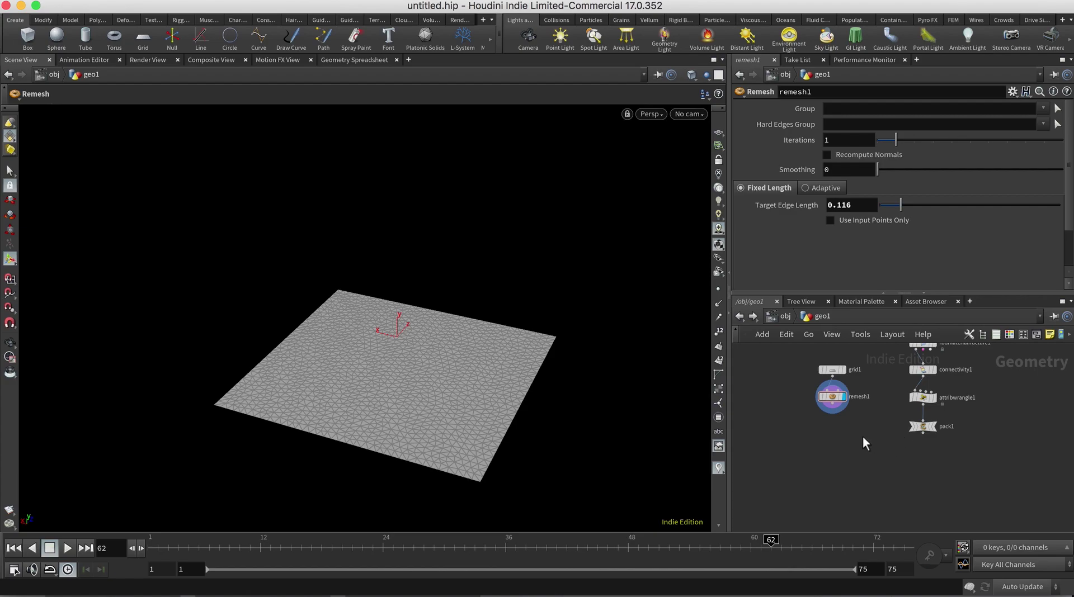
{"action": "key", "text": "Tab"}
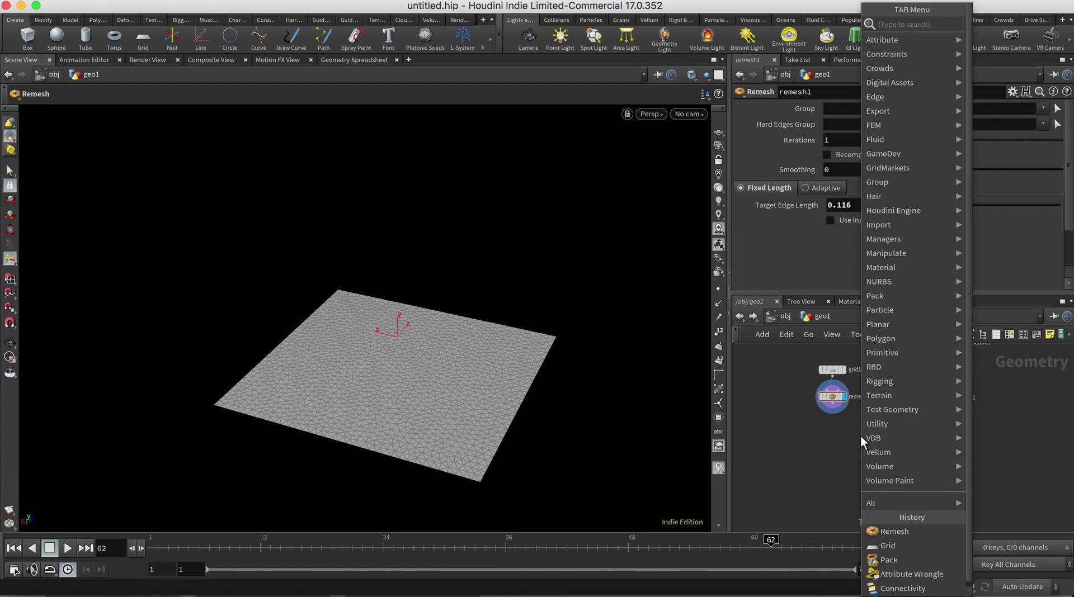
{"action": "type", "text": "soft"}
{"action": "key", "text": "Down"}
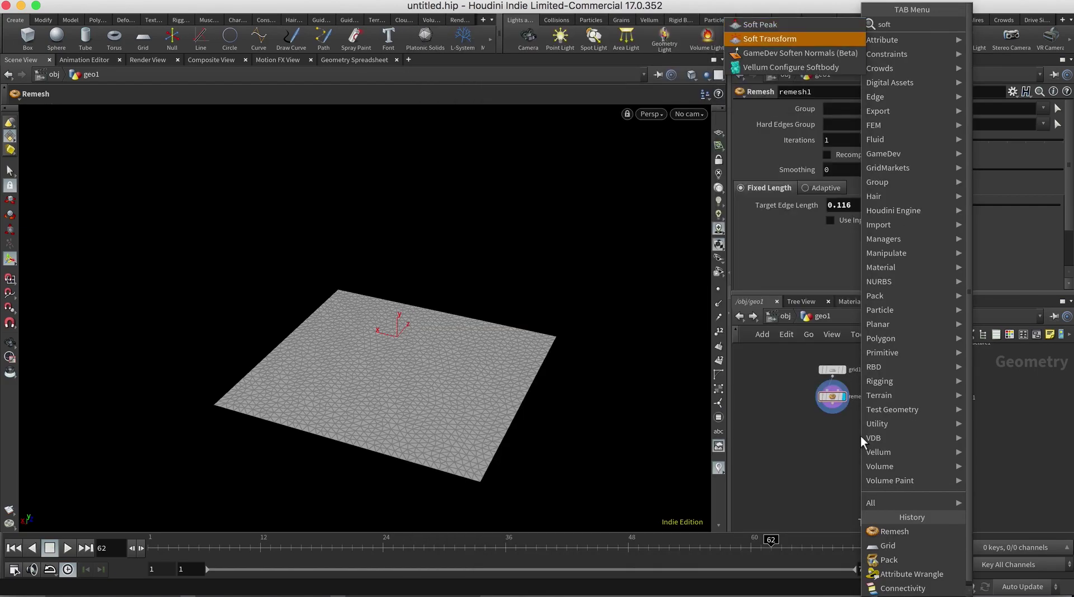
{"action": "key", "text": "Return"}
{"action": "left_click", "coordinate": [827, 435]}
{"action": "left_click_drag", "start_coordinate": [831, 405], "coordinate": [862, 432]}
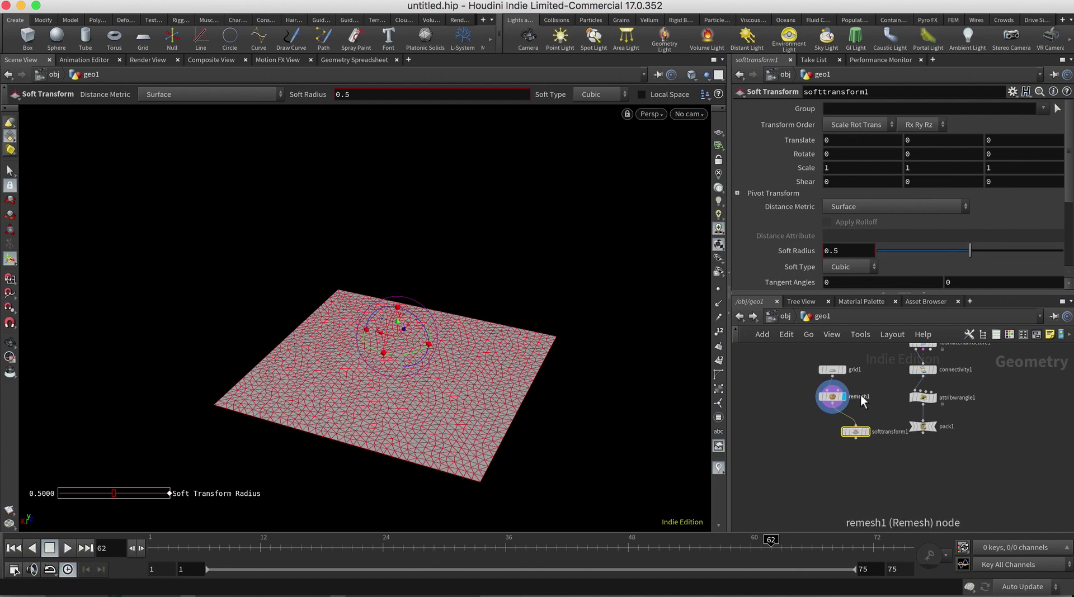
{"action": "left_click", "coordinate": [861, 437]}
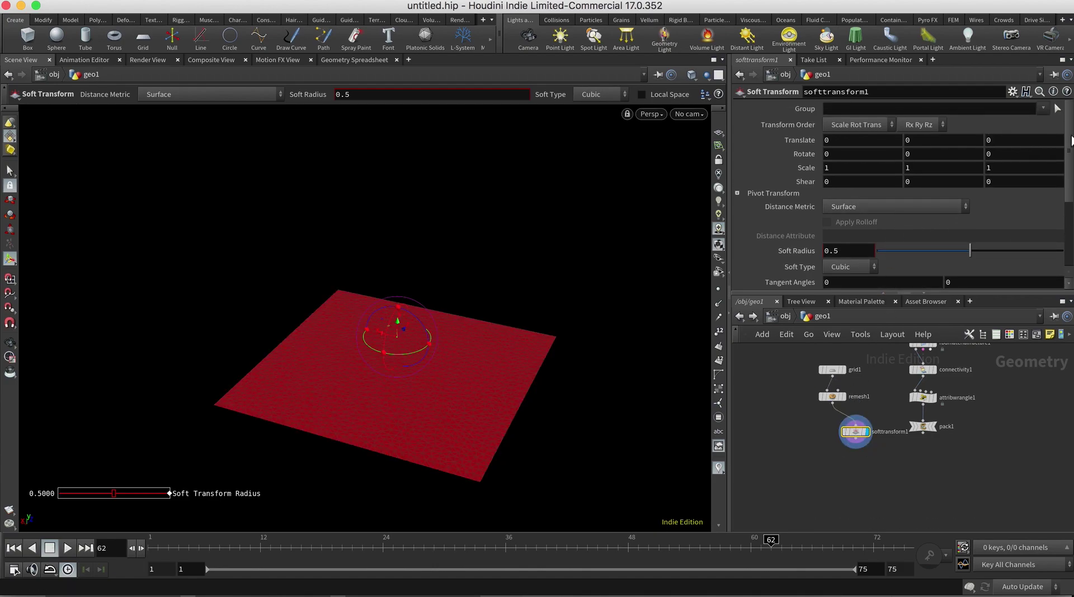
Step: Assign four separate patches of grid points as the soft transform's group and set its soft radius to about 0.538
{"action": "left_click", "coordinate": [1057, 108]}
{"action": "left_click_drag", "start_coordinate": [516, 336], "coordinate": [481, 386], "text": "alt"}
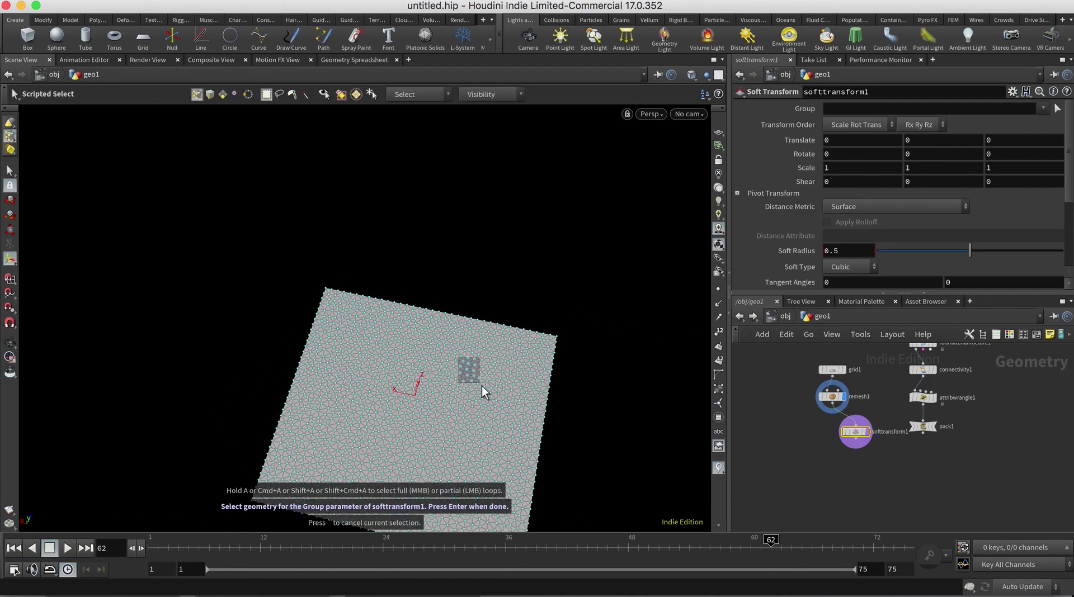
{"action": "left_click_drag", "start_coordinate": [309, 441], "coordinate": [366, 480]}
{"action": "left_click_drag", "start_coordinate": [436, 479], "coordinate": [520, 488], "text": "alt"}
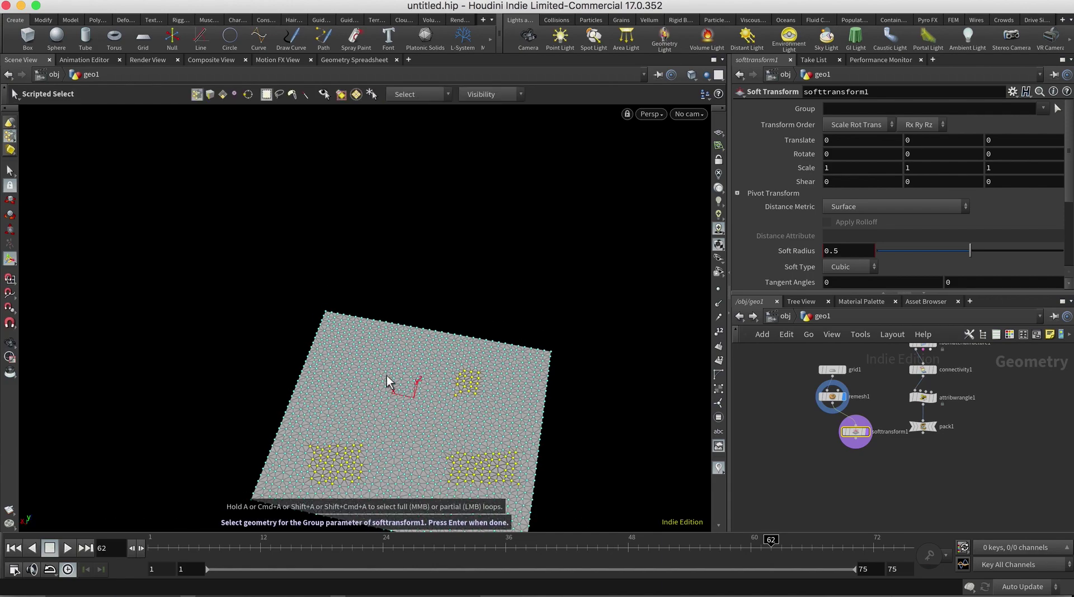
{"action": "left_click_drag", "start_coordinate": [340, 340], "coordinate": [358, 364], "text": "shift"}
{"action": "mouse_move", "coordinate": [416, 399]}
{"action": "left_mouse_down", "text": "alt"}
{"action": "mouse_move", "coordinate": [386, 369]}
{"action": "mouse_move", "coordinate": [425, 383]}
{"action": "left_mouse_up", "text": "alt"}
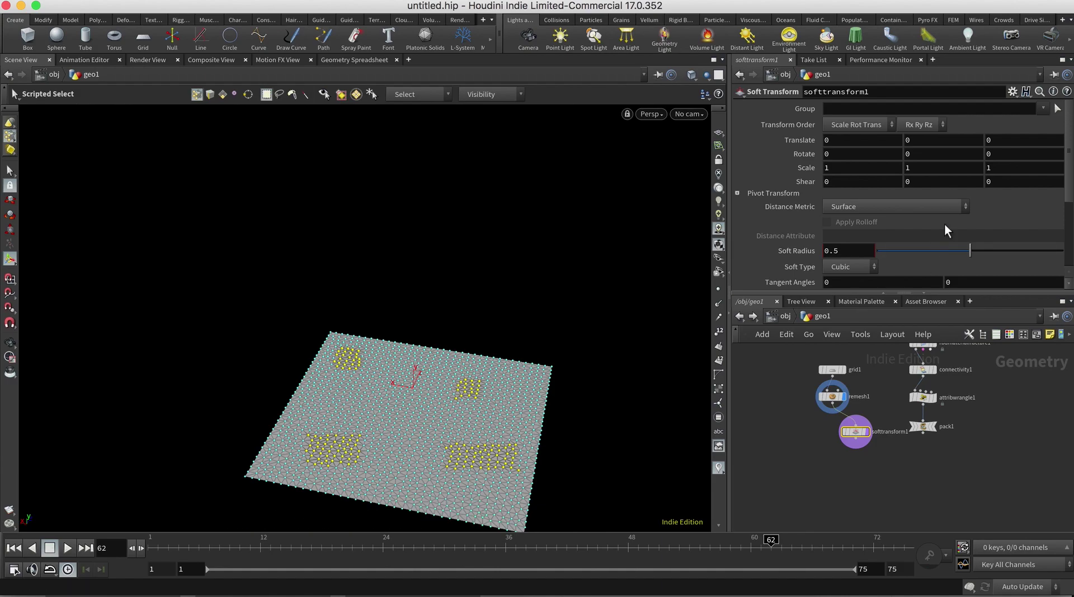
{"action": "left_click_drag", "start_coordinate": [971, 250], "coordinate": [977, 249]}
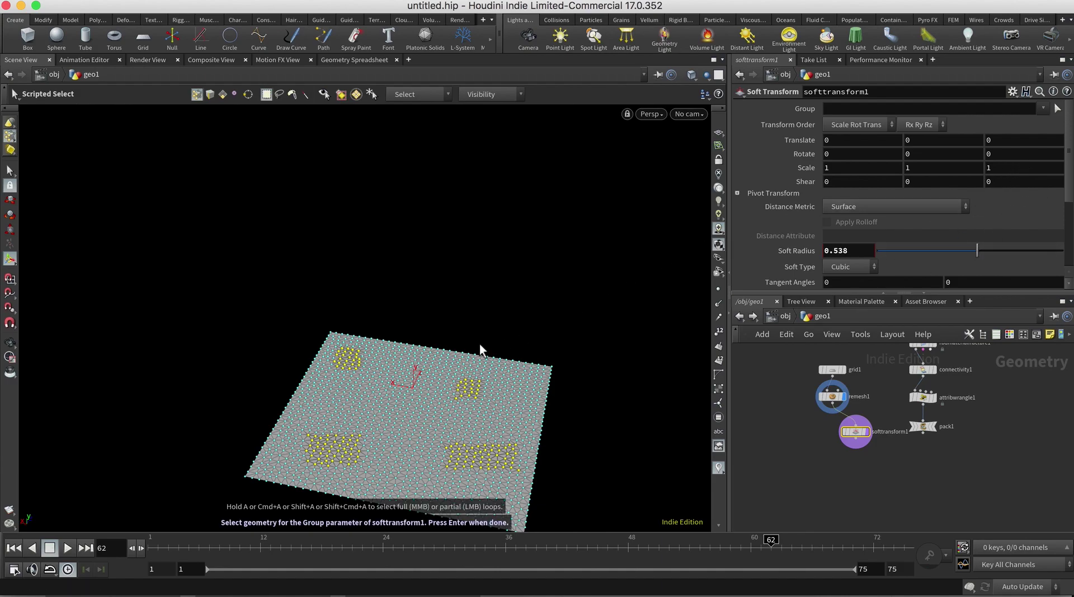
{"action": "key", "text": "Return"}
Step: Increase the soft transform's radius to about 0.591
{"action": "key", "text": "space"}
{"action": "mouse_move", "coordinate": [518, 333]}
{"action": "left_mouse_down"}
{"action": "mouse_move", "coordinate": [507, 358]}
{"action": "mouse_move", "coordinate": [503, 343]}
{"action": "left_mouse_up"}
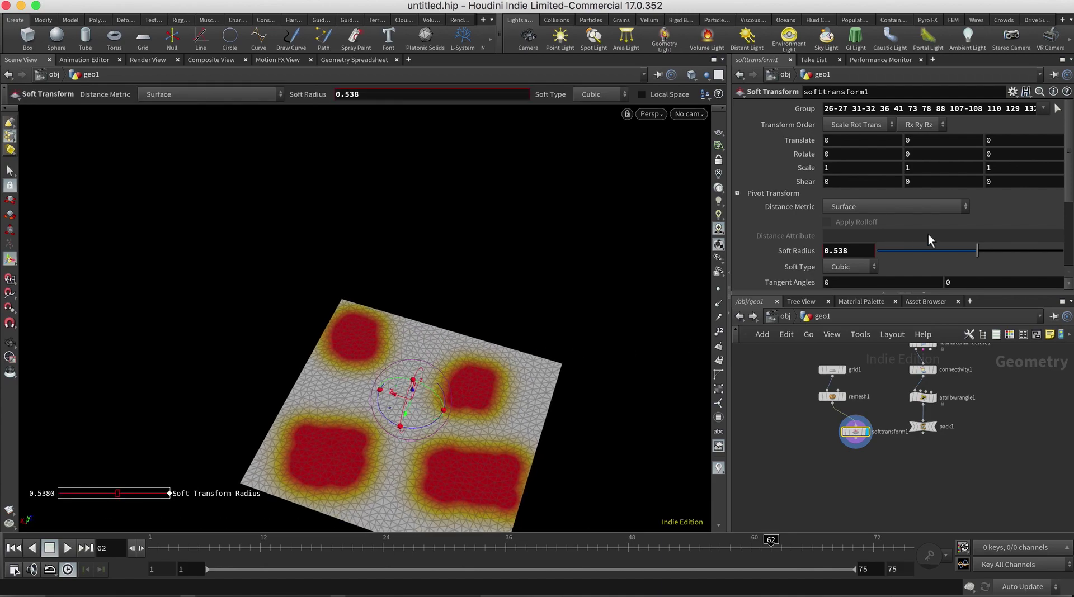
{"action": "mouse_move", "coordinate": [978, 250]}
{"action": "left_mouse_down"}
{"action": "mouse_move", "coordinate": [955, 250]}
{"action": "mouse_move", "coordinate": [1025, 249]}
{"action": "mouse_move", "coordinate": [979, 250]}
{"action": "mouse_move", "coordinate": [988, 253]}
{"action": "left_mouse_up"}
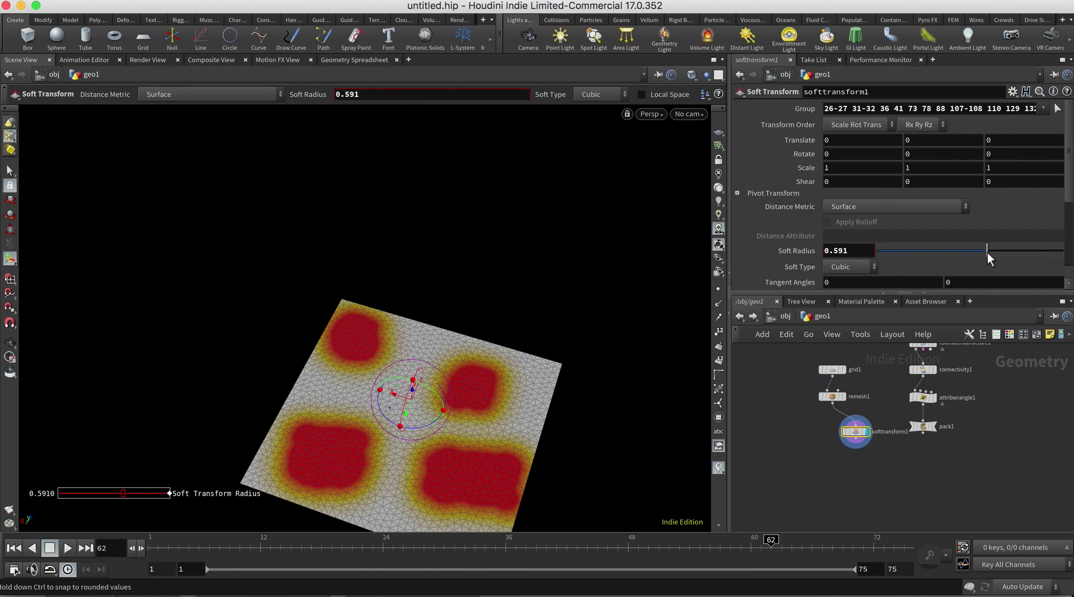
Step: Push the grouped patches down about 0.3 in Y and align the soft transform node under the remesh node
{"action": "left_click_drag", "start_coordinate": [494, 322], "coordinate": [613, 310]}
{"action": "left_click_drag", "start_coordinate": [411, 361], "coordinate": [413, 384]}
{"action": "key", "text": "Escape"}
{"action": "left_click_drag", "start_coordinate": [556, 307], "coordinate": [544, 337]}
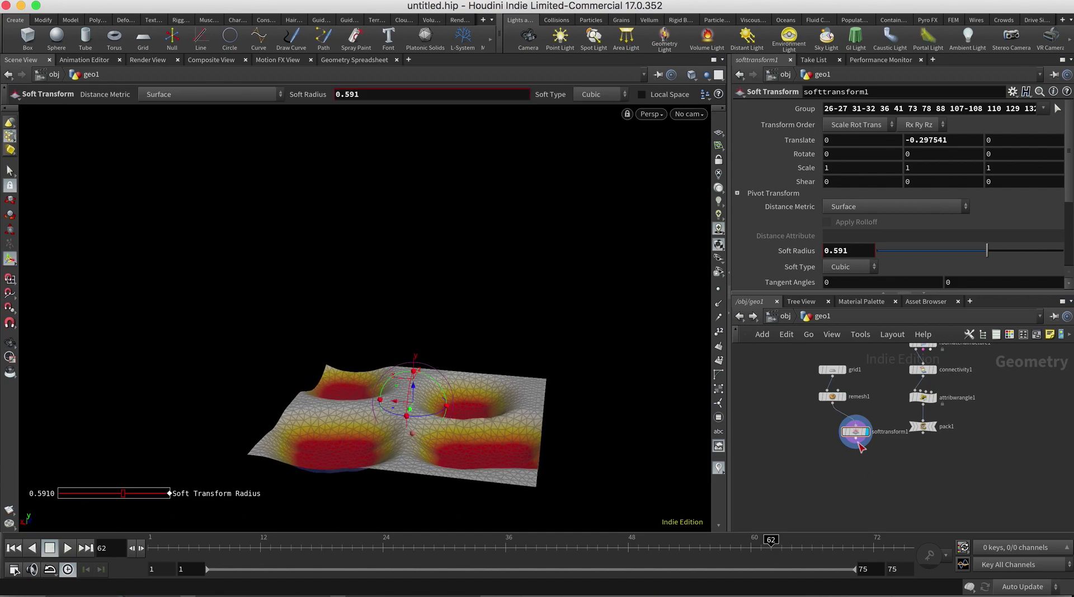
{"action": "left_click_drag", "start_coordinate": [857, 444], "coordinate": [838, 439]}
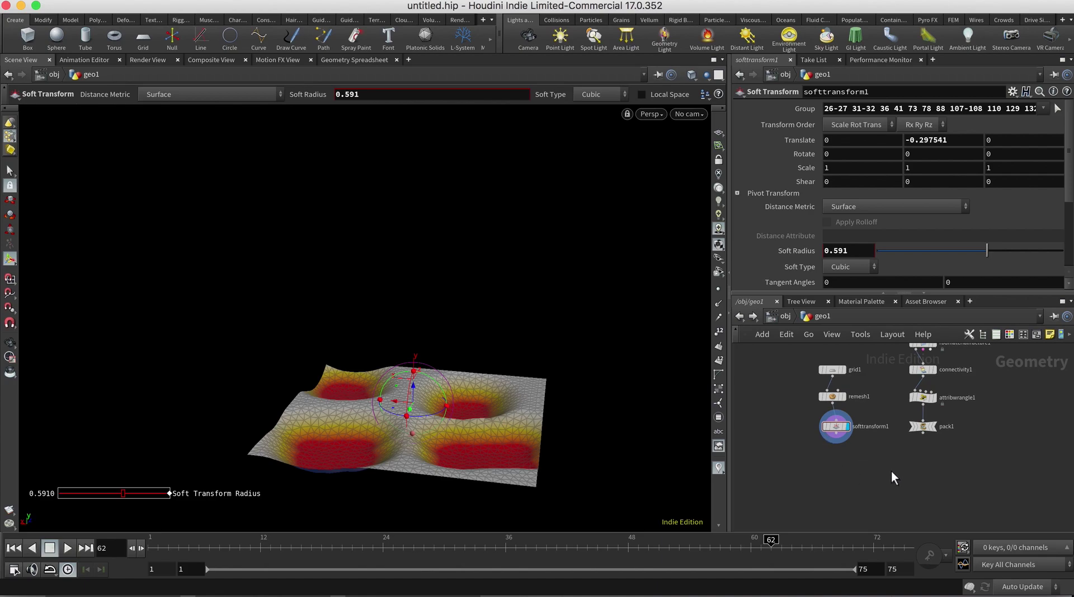
Step: Add a Point Deform node, feed the packed pieces into its first input and move the soft transform node aside
{"action": "key", "text": "Tab"}
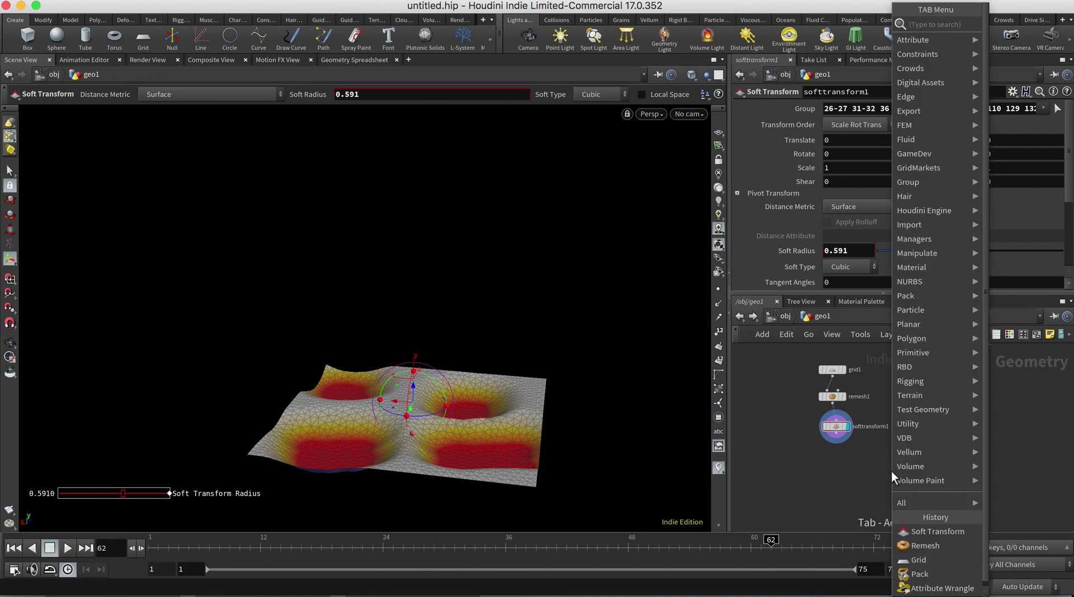
{"action": "type", "text": "point d"}
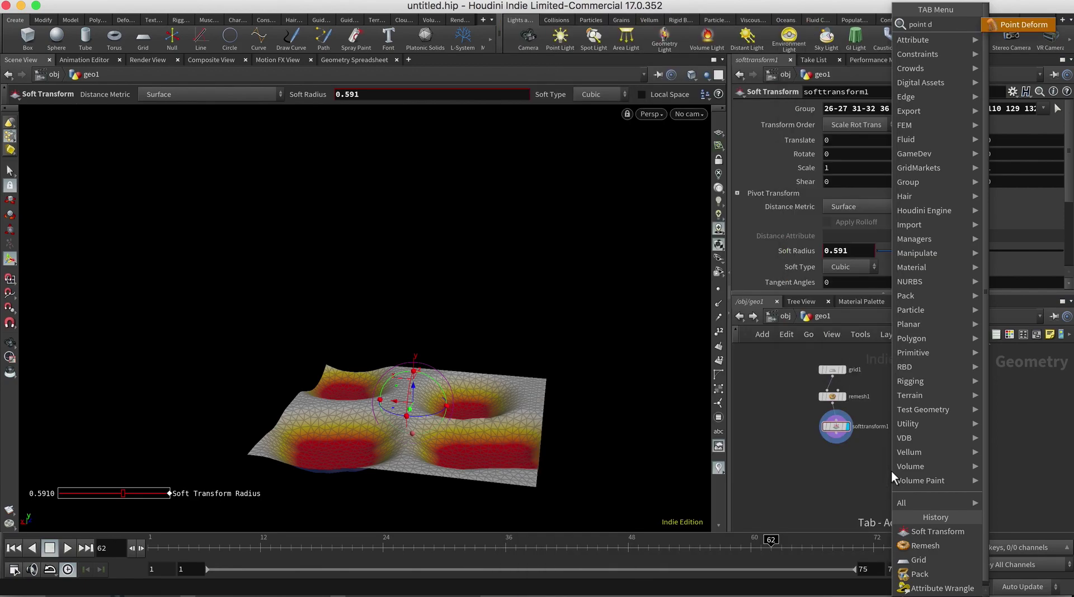
{"action": "key", "text": "Return"}
{"action": "left_click", "coordinate": [890, 467]}
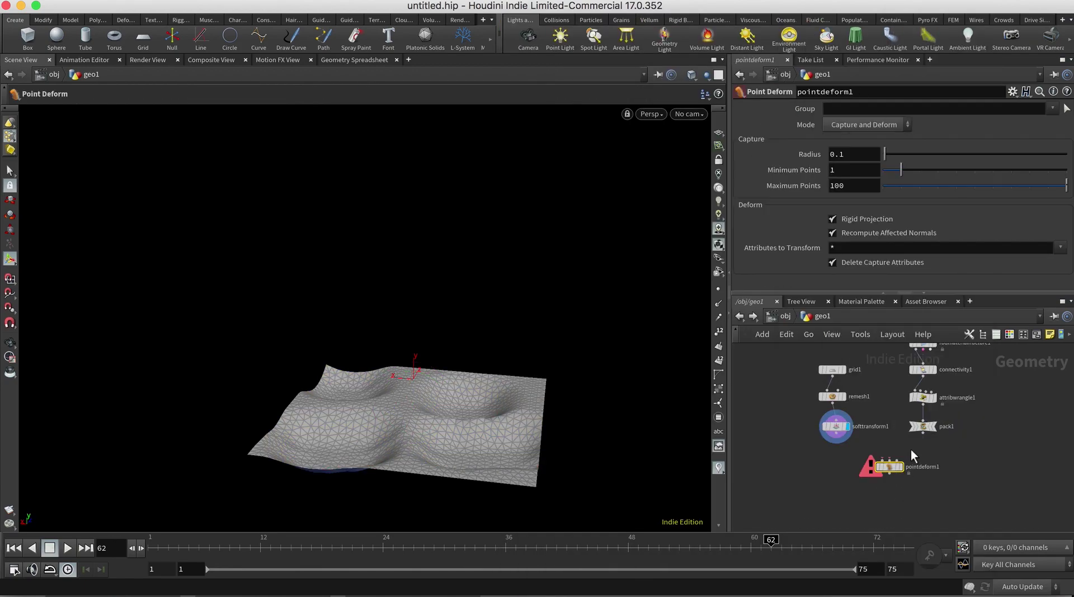
{"action": "left_click_drag", "start_coordinate": [923, 435], "coordinate": [883, 462]}
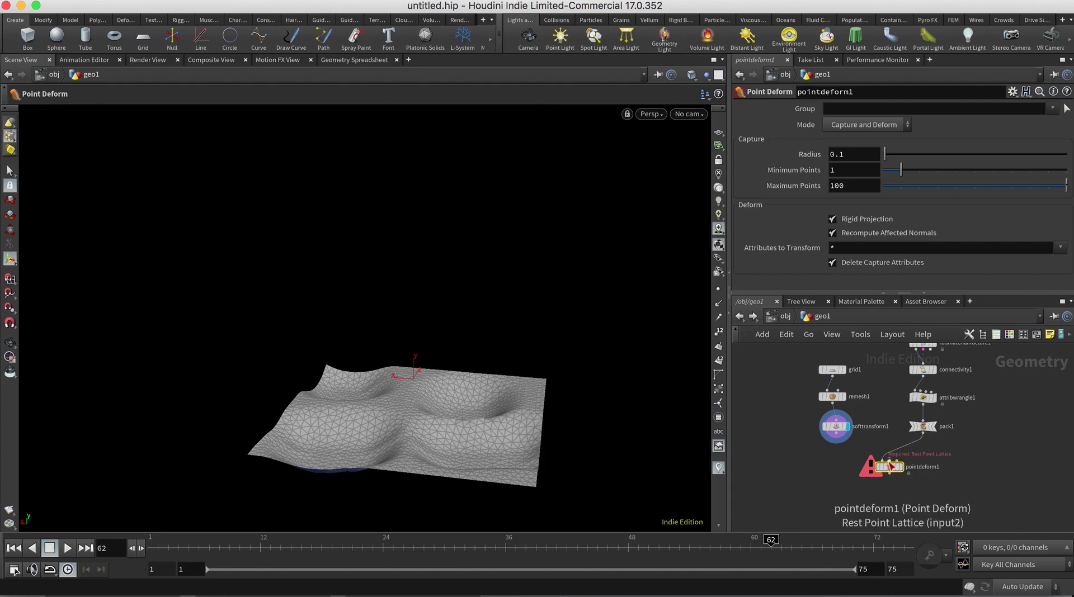
{"action": "mouse_move", "coordinate": [835, 430]}
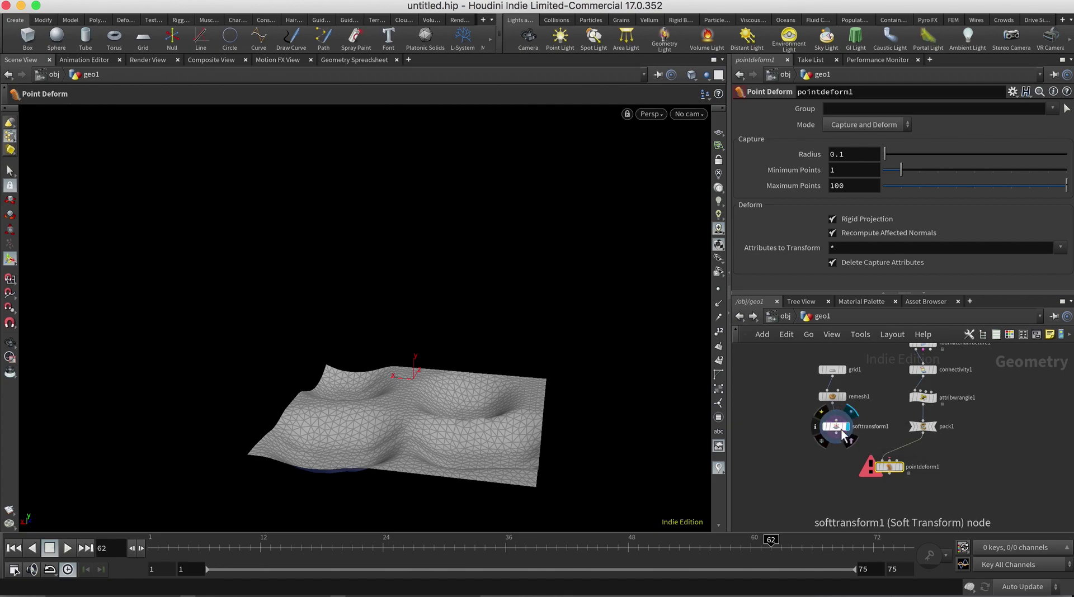
{"action": "left_click_drag", "start_coordinate": [841, 433], "coordinate": [820, 436]}
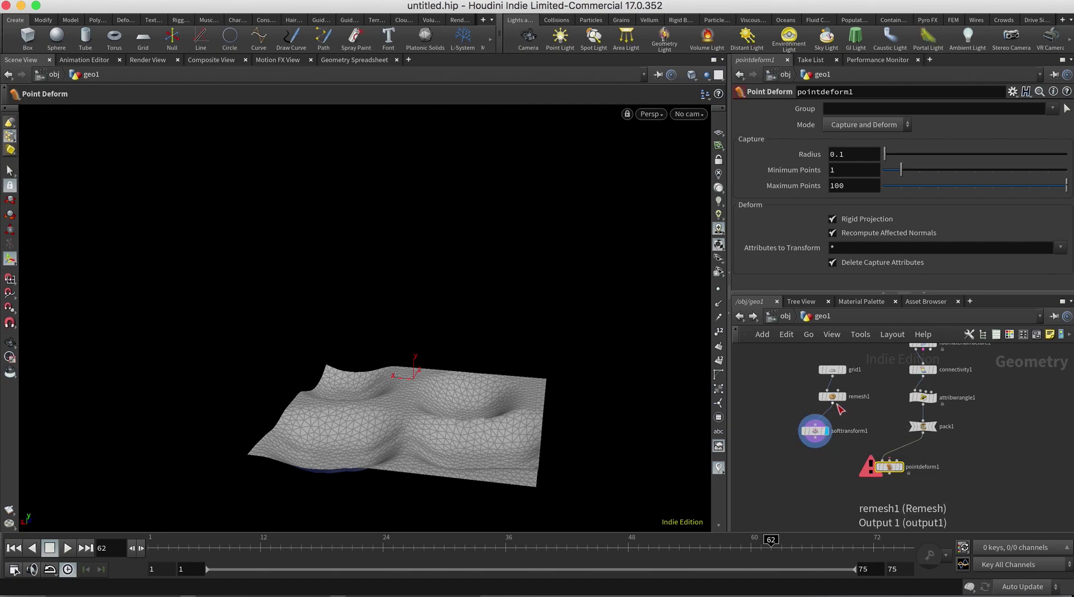
Step: Wire the remesh into the Point Deform's rest lattice input and the soft transform into its deformed lattice input, and display the Point Deform
{"action": "left_click", "coordinate": [833, 405]}
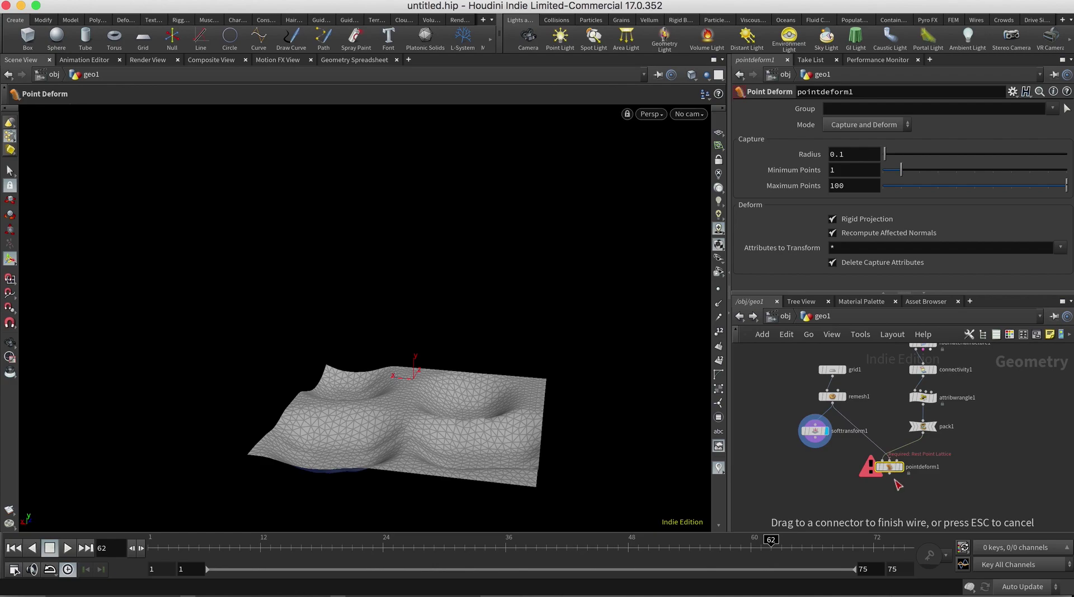
{"action": "left_click", "coordinate": [889, 460]}
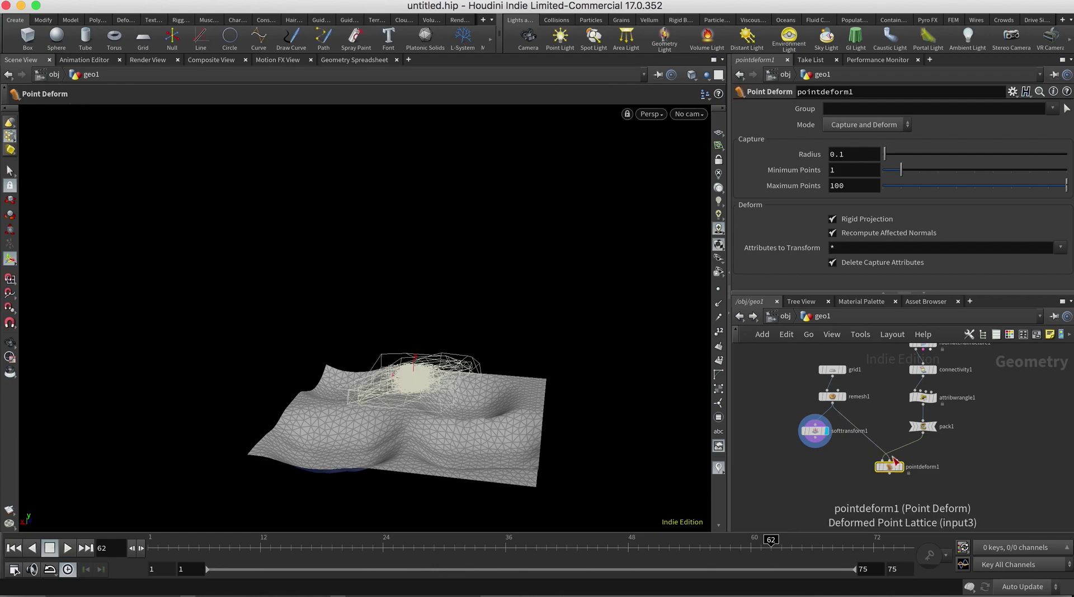
{"action": "left_click", "coordinate": [820, 443]}
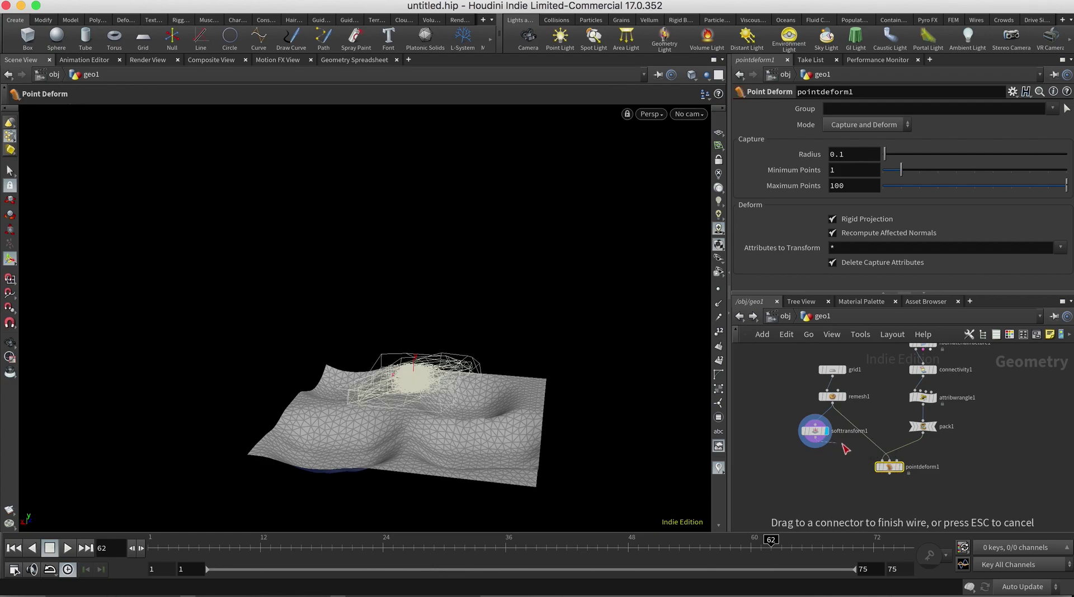
{"action": "left_click", "coordinate": [903, 466]}
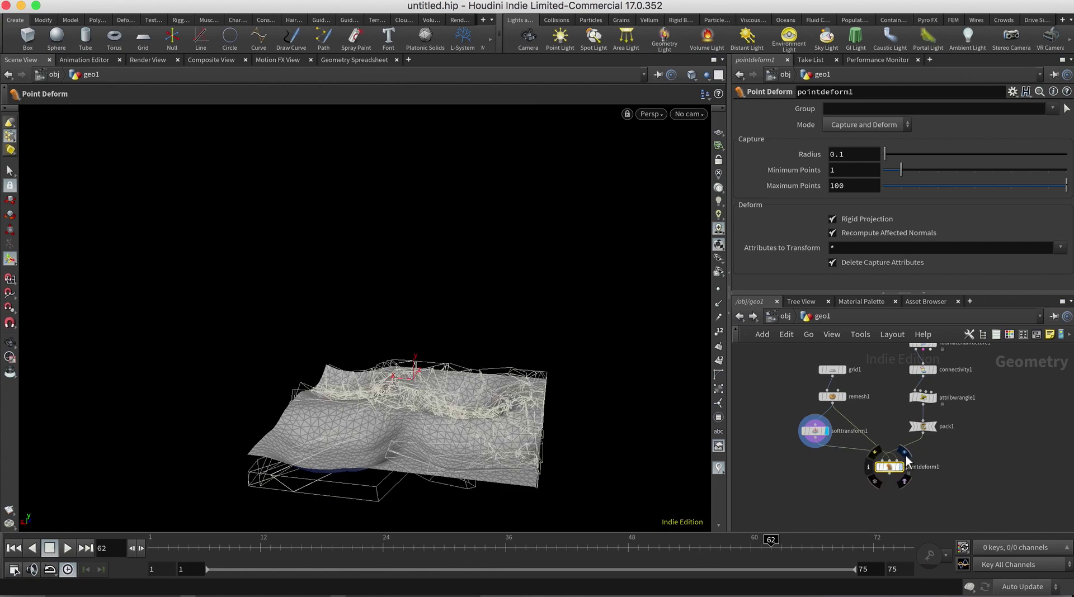
{"action": "left_click", "coordinate": [904, 455]}
{"action": "key", "text": "Escape"}
{"action": "left_click_drag", "start_coordinate": [585, 364], "coordinate": [444, 391]}
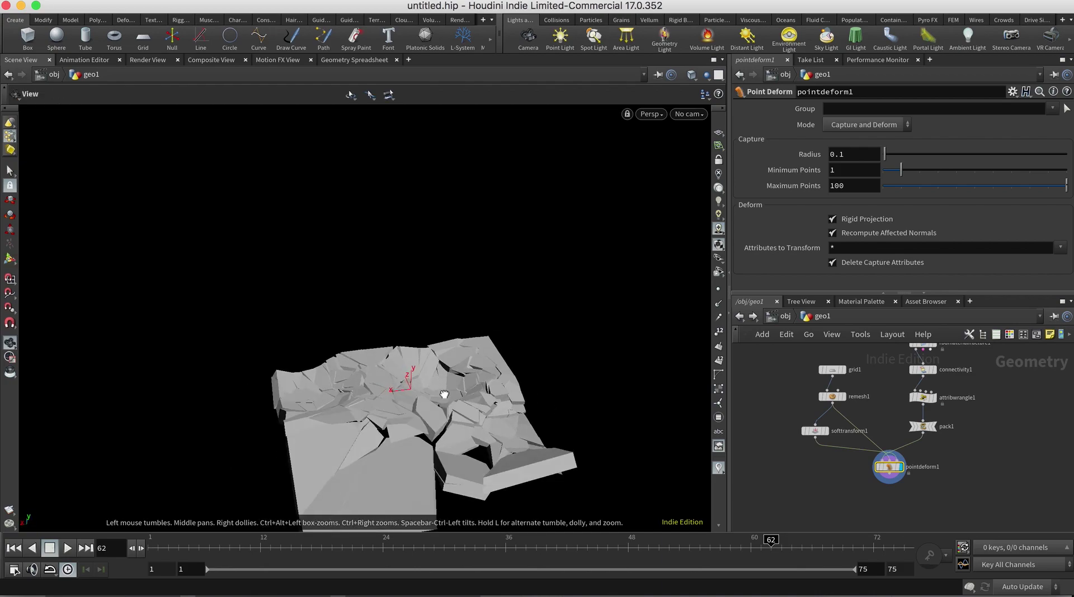
Step: Try the soft transform with a soft radius of 0.194 and a Y translation of about 0.054 on the deformed chunks
{"action": "left_click", "coordinate": [817, 432]}
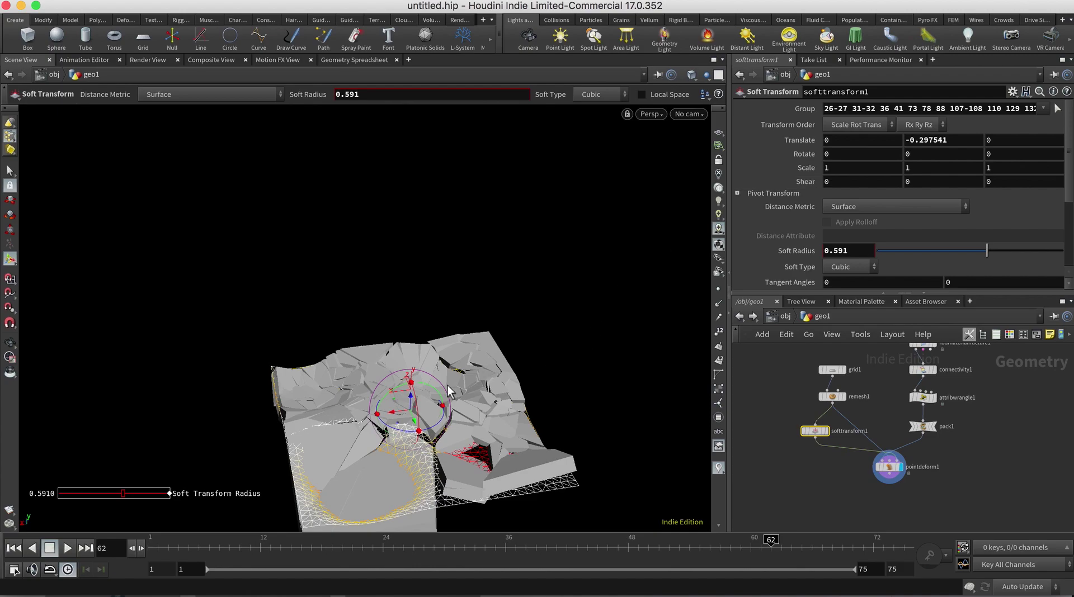
{"action": "mouse_move", "coordinate": [410, 400]}
{"action": "left_mouse_down"}
{"action": "mouse_move", "coordinate": [410, 408]}
{"action": "mouse_move", "coordinate": [409, 366]}
{"action": "mouse_move", "coordinate": [415, 383]}
{"action": "left_mouse_up"}
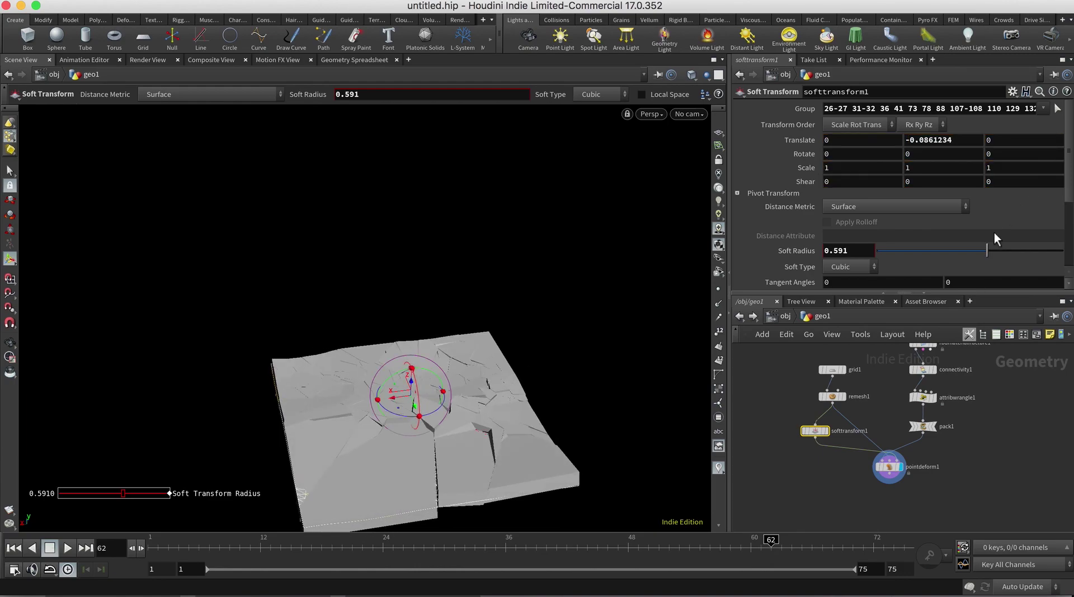
{"action": "left_click_drag", "start_coordinate": [985, 249], "coordinate": [913, 253]}
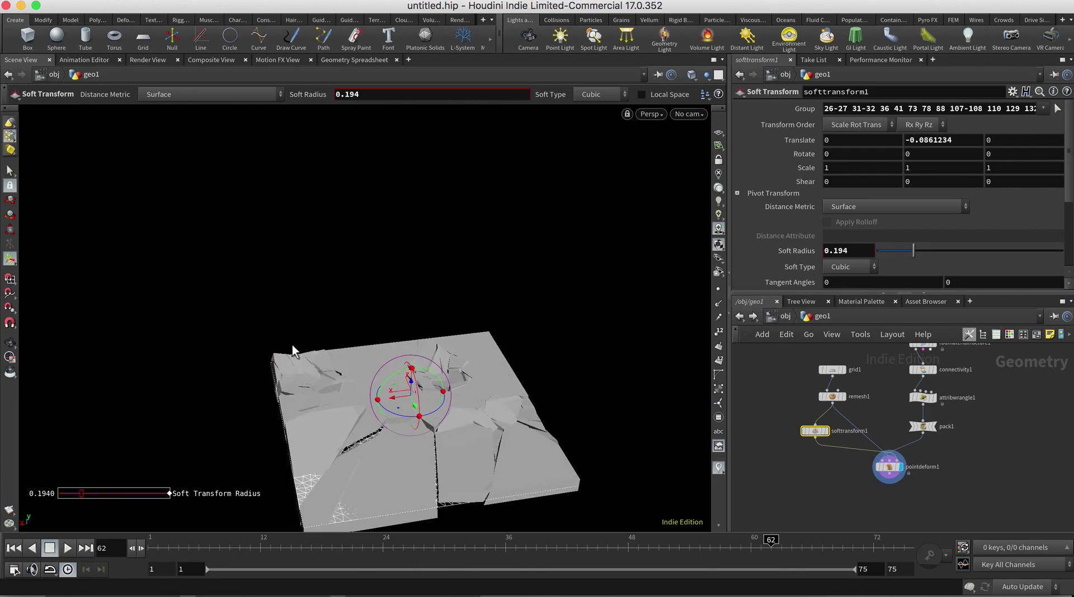
{"action": "left_click_drag", "start_coordinate": [407, 384], "coordinate": [413, 376]}
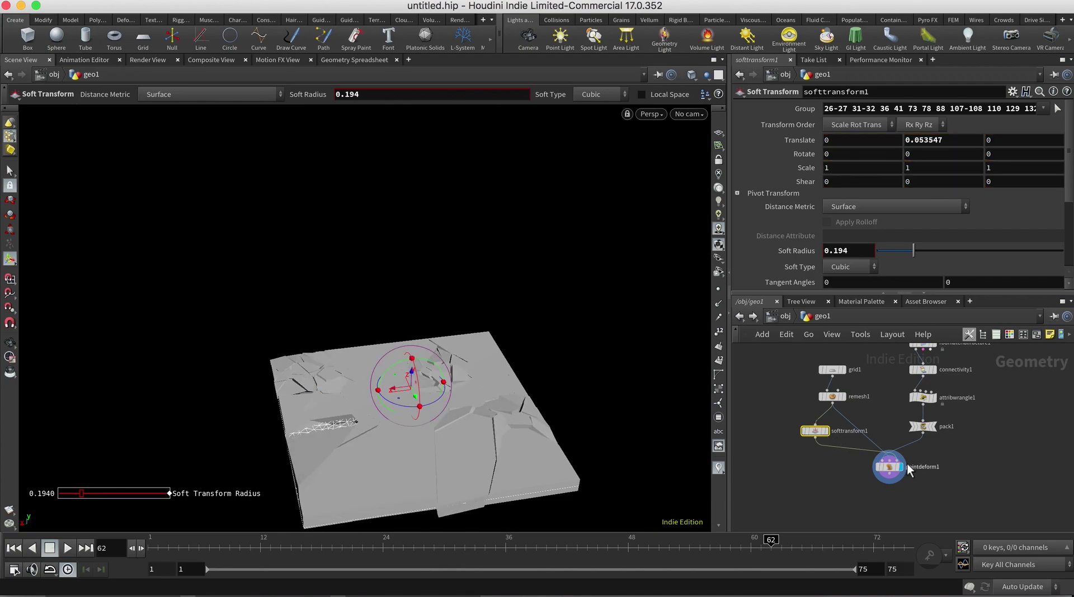
{"action": "key", "text": "Escape"}
{"action": "mouse_move", "coordinate": [563, 382]}
{"action": "left_mouse_down"}
{"action": "mouse_move", "coordinate": [330, 360]}
{"action": "mouse_move", "coordinate": [409, 358]}
{"action": "mouse_move", "coordinate": [392, 369]}
{"action": "mouse_move", "coordinate": [403, 386]}
{"action": "mouse_move", "coordinate": [548, 389]}
{"action": "left_mouse_up"}
{"action": "key", "text": "Return"}
Step: Replace the soft transform with a Mountain node between the remesh and the Point Deform, and slightly reduce its element size
{"action": "mouse_move", "coordinate": [815, 433]}
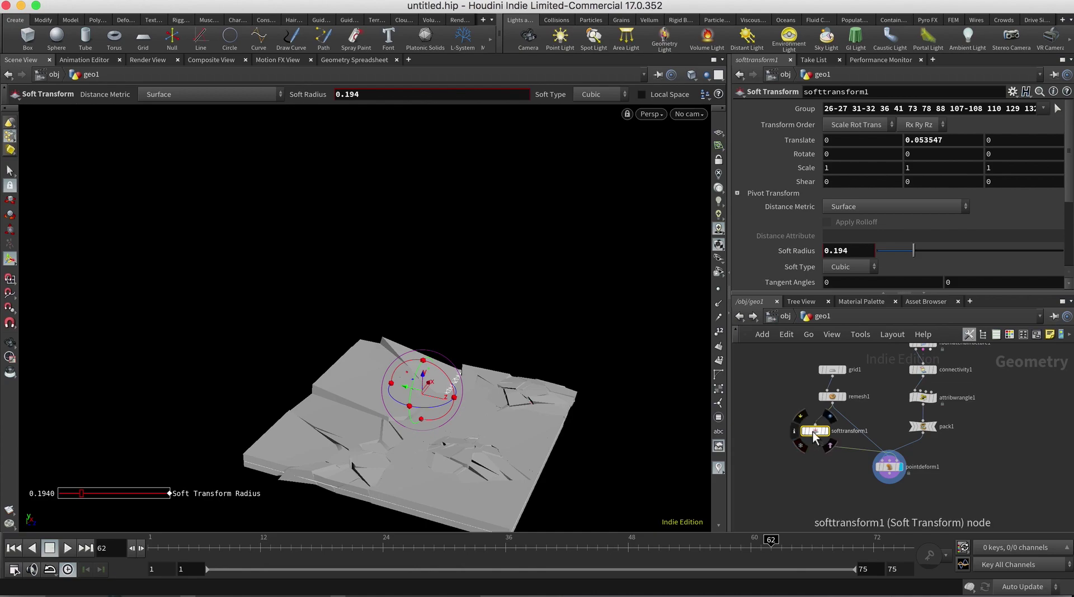
{"action": "key", "text": "Delete"}
{"action": "key", "text": "Tab"}
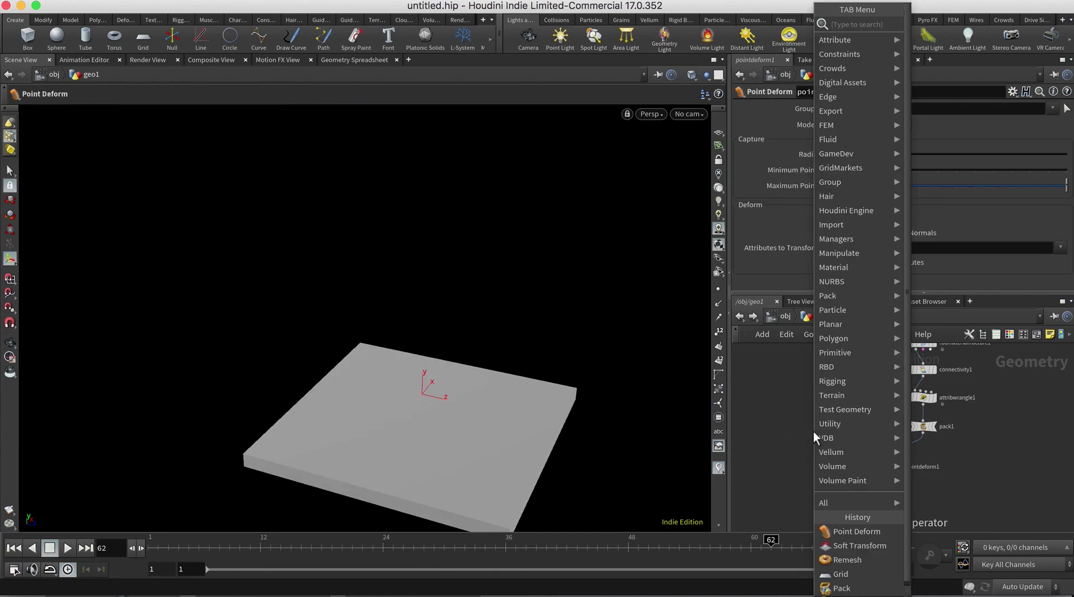
{"action": "type", "text": "mounta"}
{"action": "key", "text": "Return"}
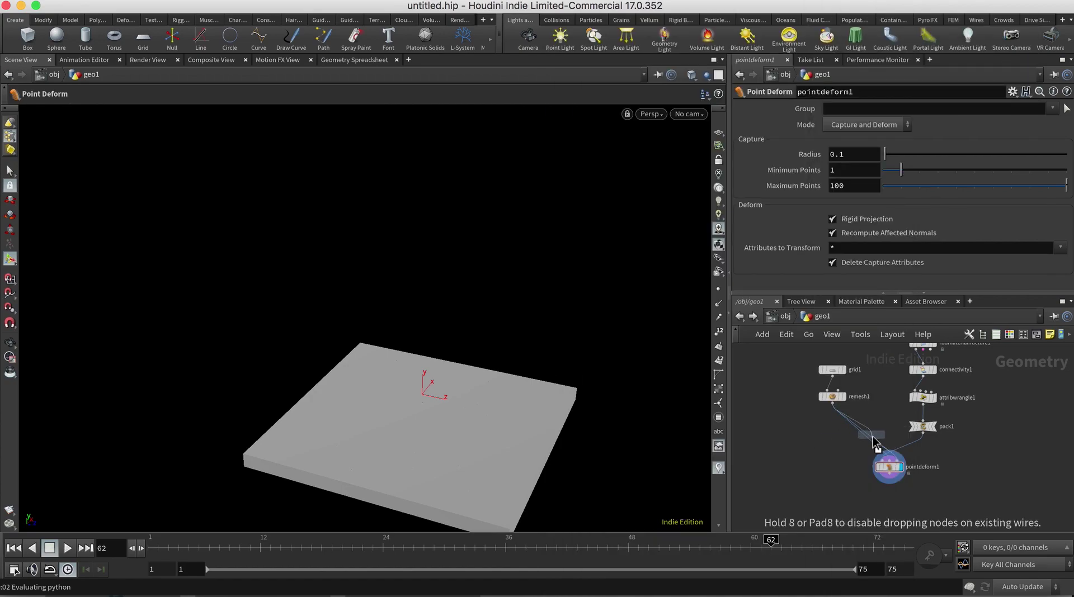
{"action": "left_click", "coordinate": [872, 436]}
{"action": "left_click_drag", "start_coordinate": [874, 434], "coordinate": [877, 421]}
{"action": "left_click_drag", "start_coordinate": [565, 386], "coordinate": [504, 363]}
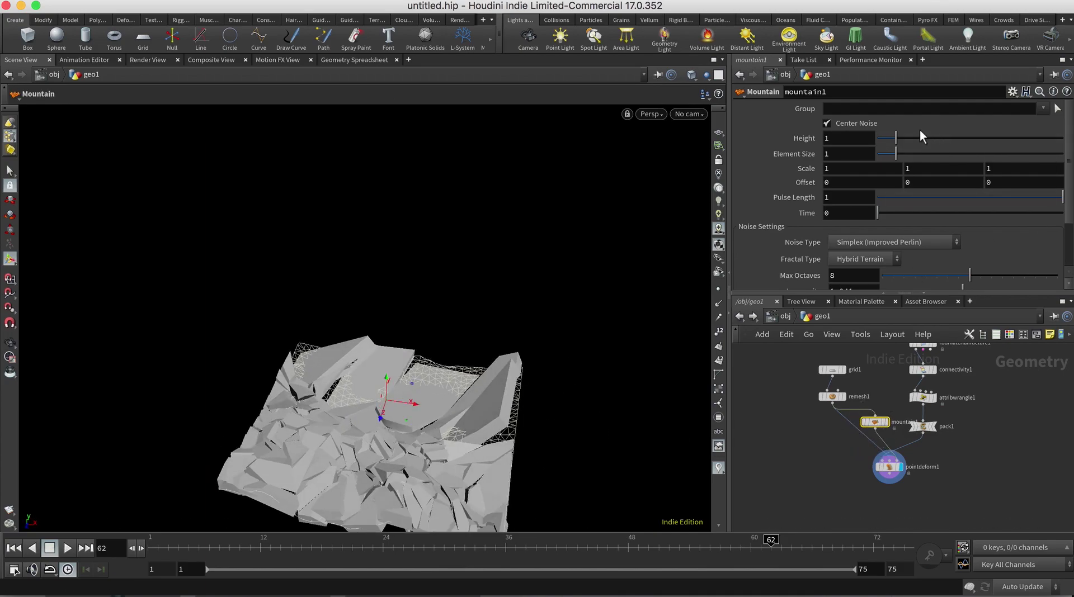
{"action": "mouse_move", "coordinate": [894, 151]}
{"action": "left_mouse_down"}
{"action": "mouse_move", "coordinate": [905, 150]}
{"action": "mouse_move", "coordinate": [893, 137]}
{"action": "mouse_move", "coordinate": [927, 140]}
{"action": "mouse_move", "coordinate": [891, 141]}
{"action": "mouse_move", "coordinate": [888, 152]}
{"action": "left_mouse_up"}
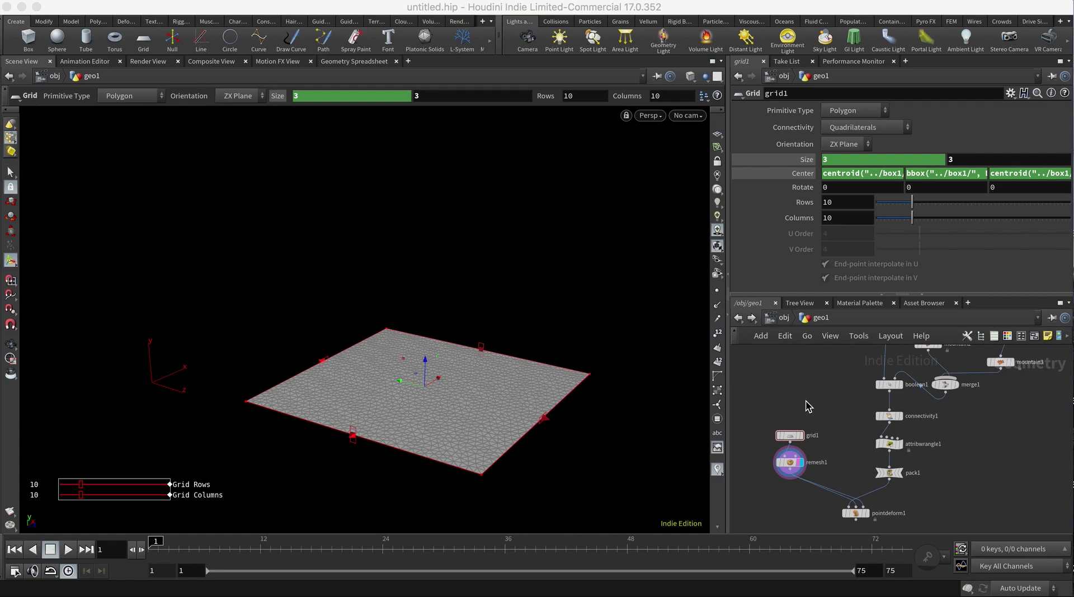
Step: Import /obj/CHAR_ANIM/timeshift1 through a new Object Merge node and scrub the animation to frame 70 and back to frame 1
{"action": "key", "text": "Tab"}
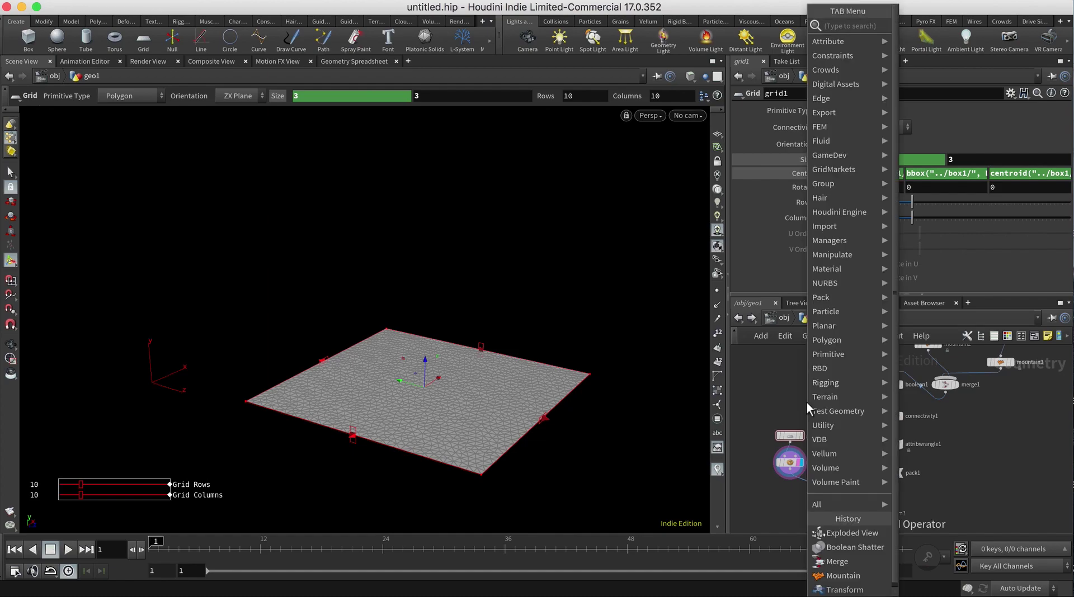
{"action": "type", "text": "obj"}
{"action": "key", "text": "Return"}
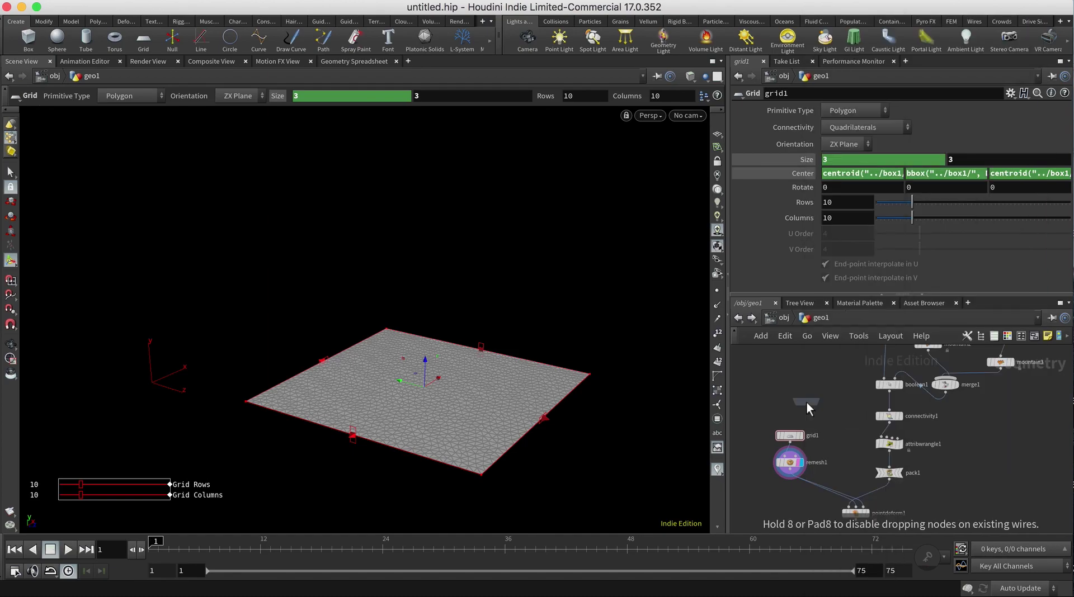
{"action": "left_click", "coordinate": [811, 407]}
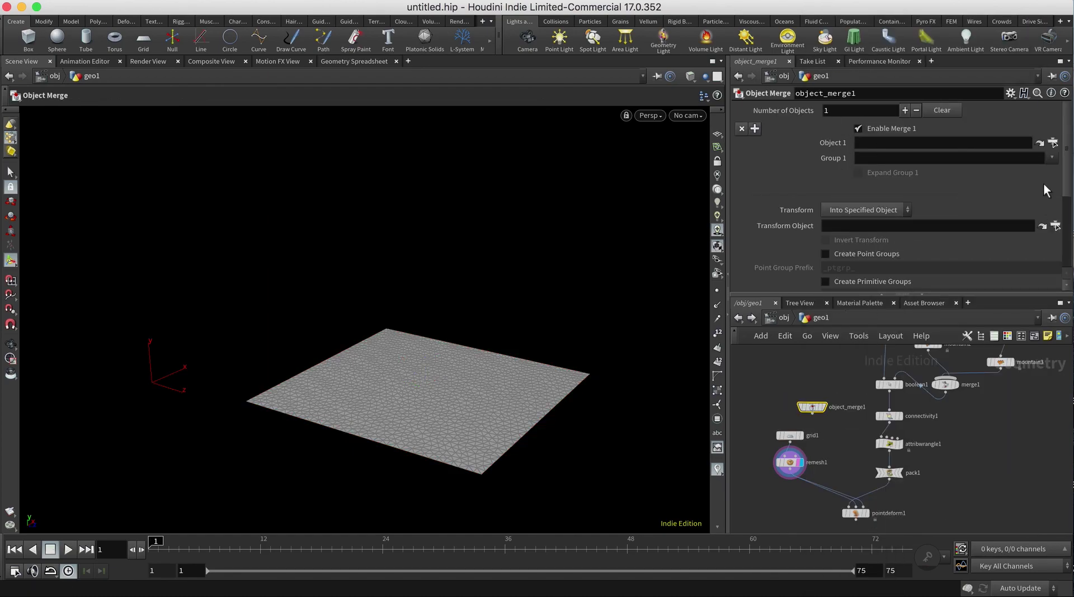
{"action": "left_click", "coordinate": [1039, 143]}
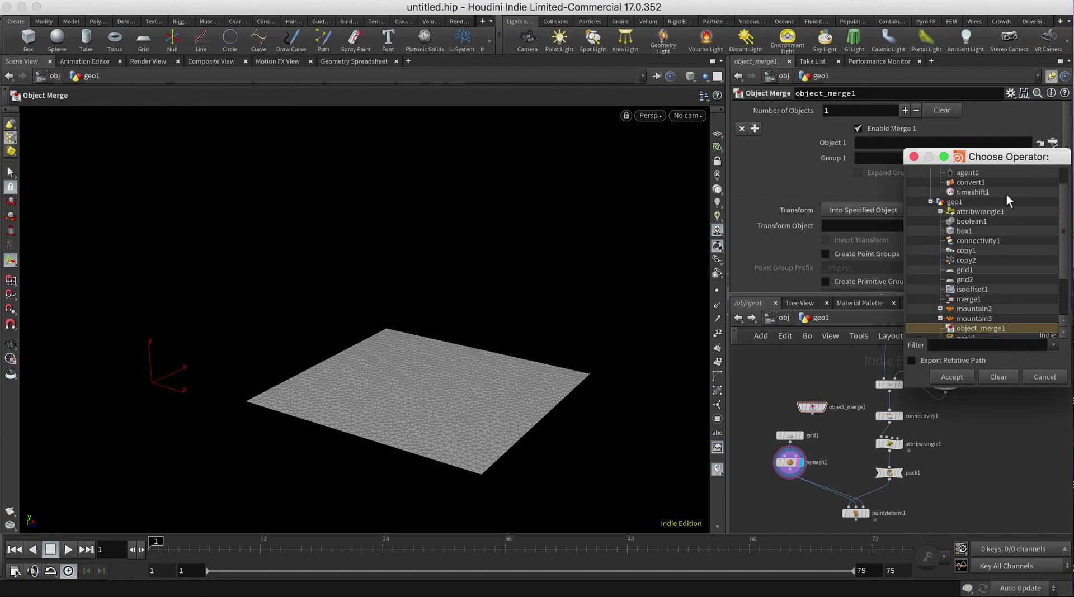
{"action": "left_click", "coordinate": [984, 192]}
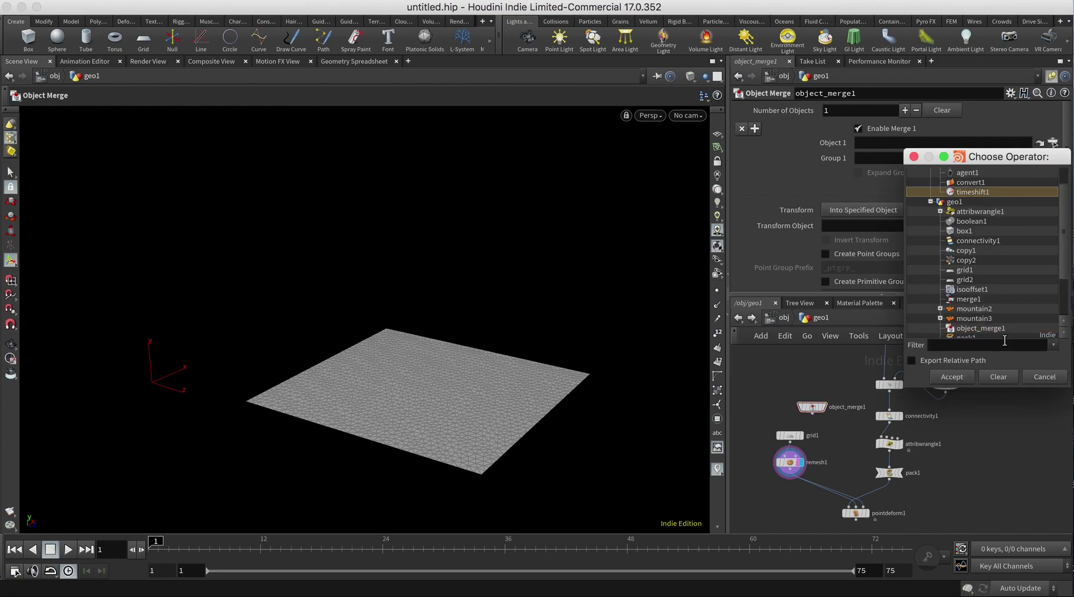
{"action": "left_click", "coordinate": [952, 377]}
{"action": "left_click_drag", "start_coordinate": [812, 408], "coordinate": [823, 405]}
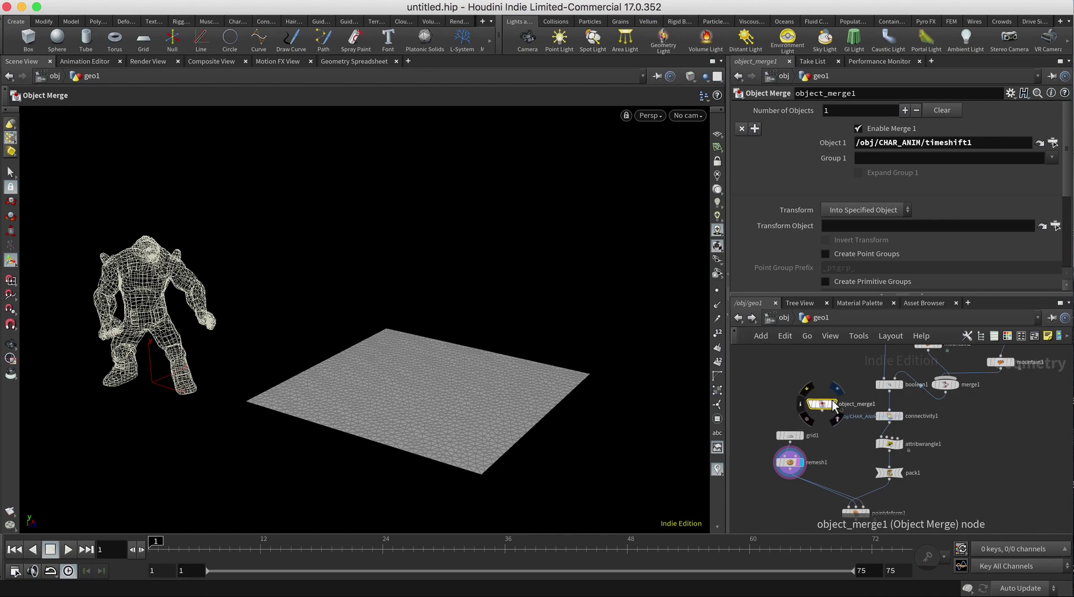
{"action": "left_click_drag", "start_coordinate": [149, 547], "coordinate": [860, 529]}
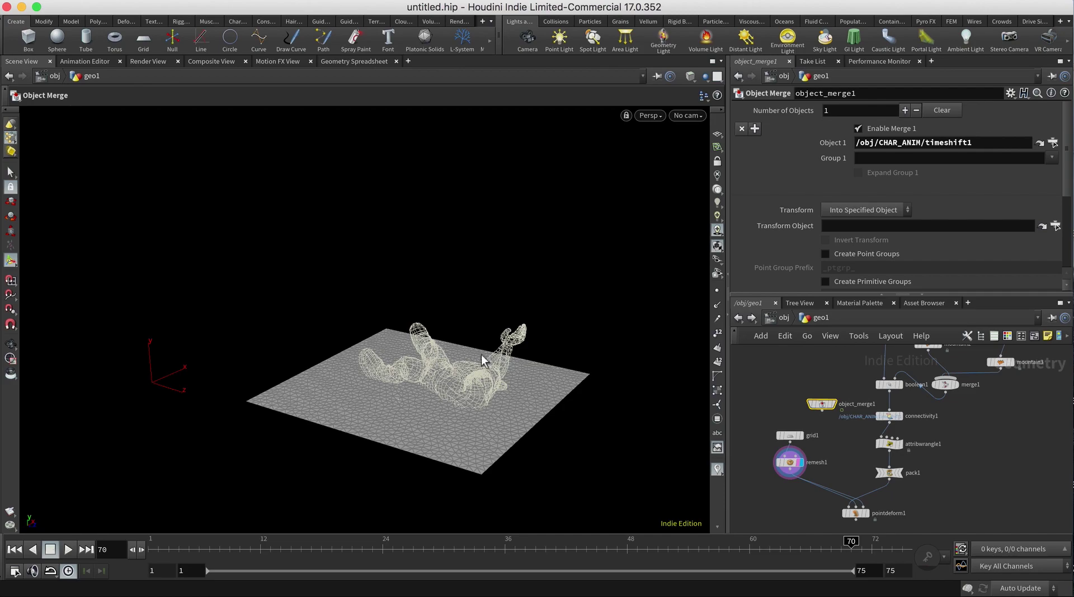
{"action": "left_click_drag", "start_coordinate": [850, 542], "coordinate": [113, 516]}
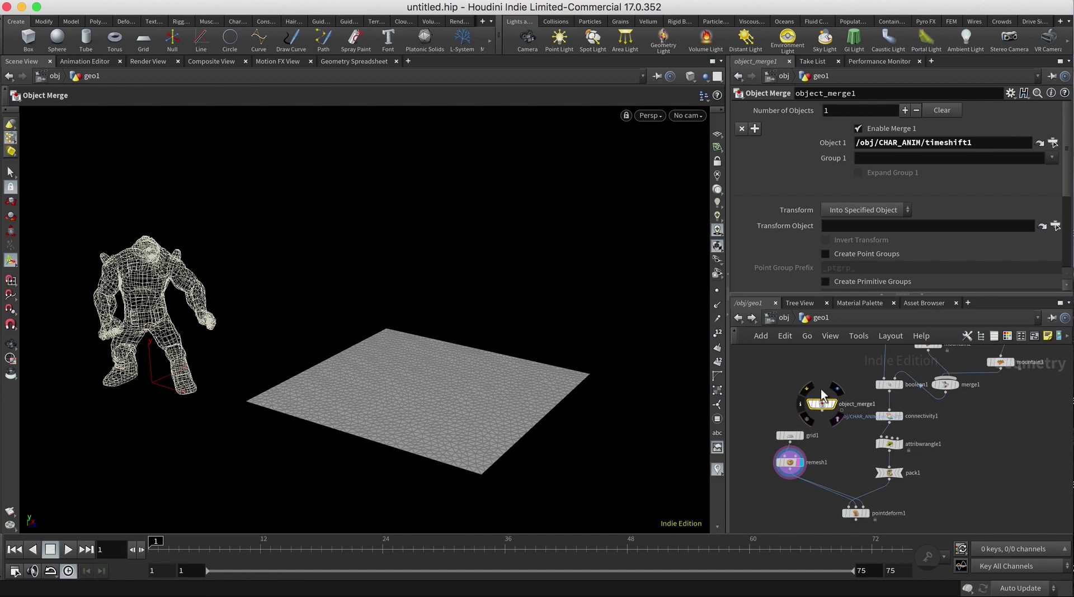
Step: Move the grid and remesh nodes aside and add a Color node fed by the object merge
{"action": "mouse_move", "coordinate": [752, 421]}
{"action": "left_mouse_down"}
{"action": "mouse_move", "coordinate": [806, 476]}
{"action": "mouse_move", "coordinate": [761, 424]}
{"action": "left_mouse_up"}
{"action": "left_click", "coordinate": [813, 442]}
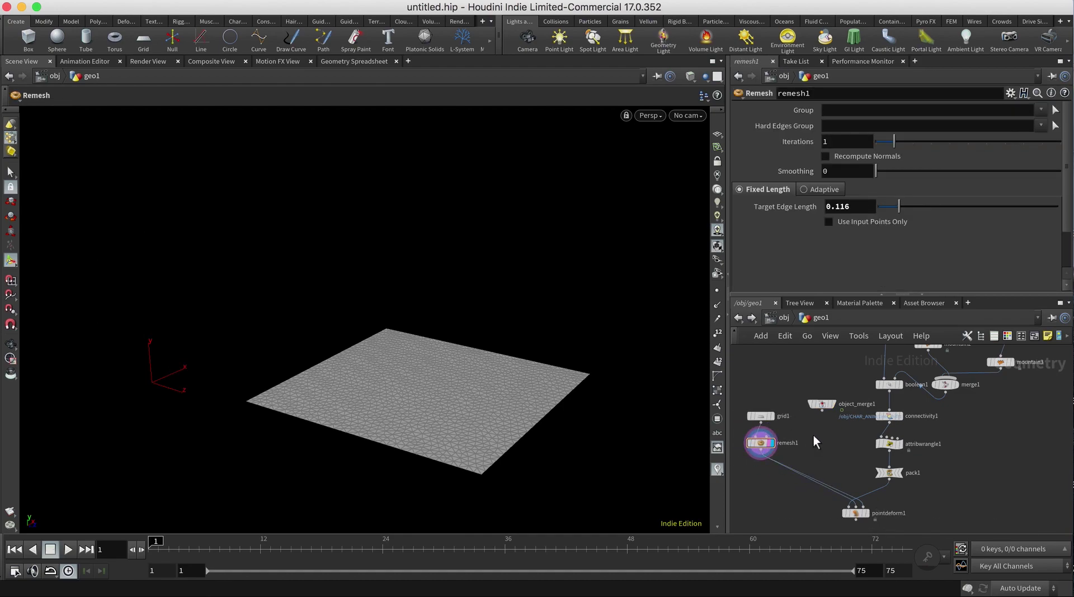
{"action": "key", "text": "Tab"}
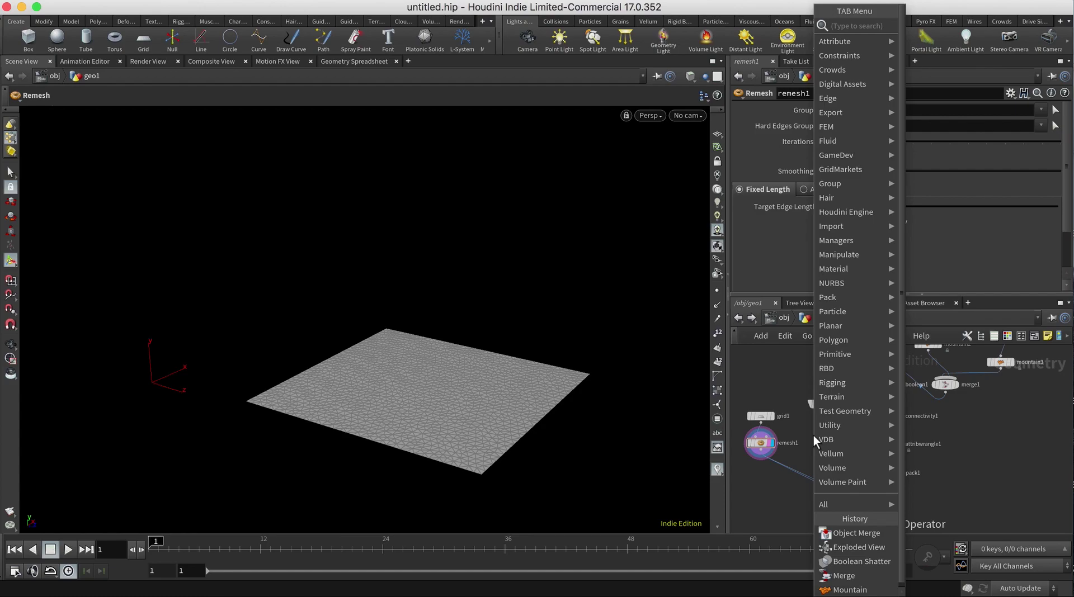
{"action": "type", "text": "color"}
{"action": "key", "text": "Return"}
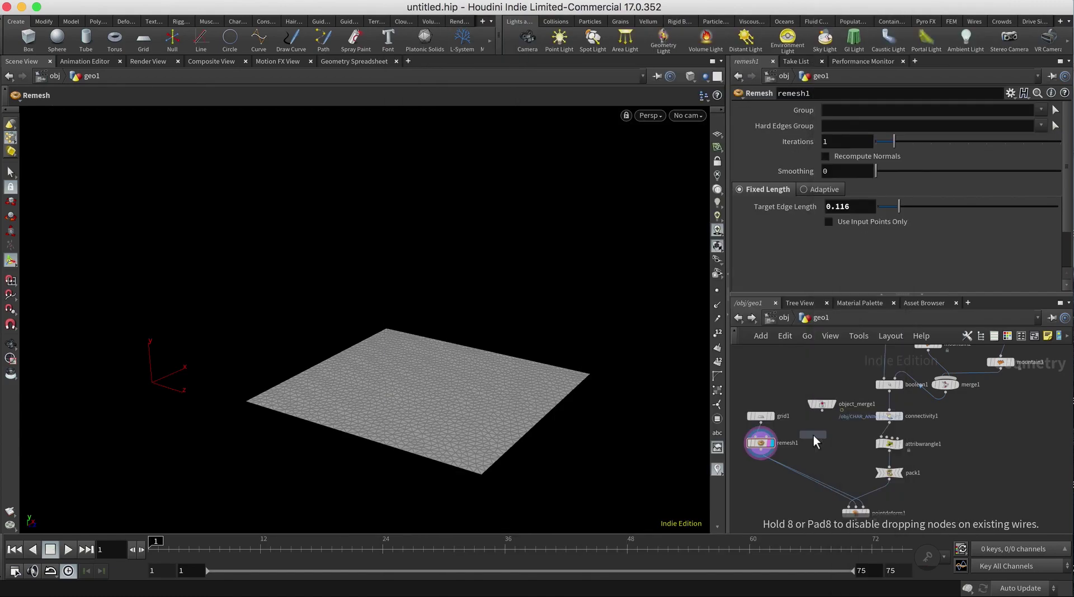
{"action": "left_click", "coordinate": [817, 441]}
{"action": "left_click_drag", "start_coordinate": [821, 412], "coordinate": [828, 432]}
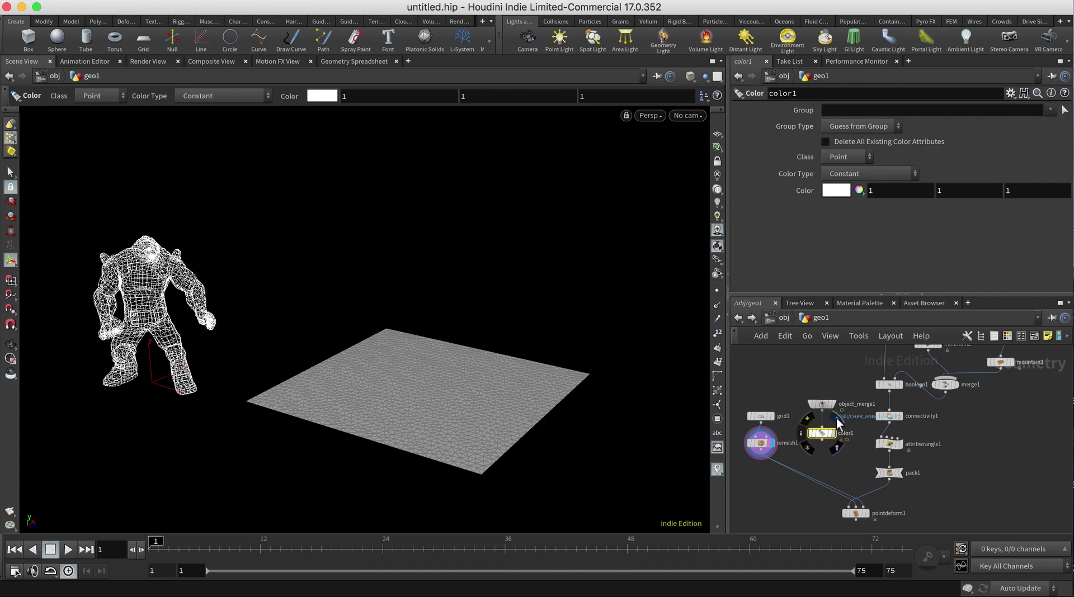
Step: Set the character's Color node to red with values 1, 0, 0
{"action": "left_click", "coordinate": [951, 190]}
{"action": "type", "text": "0"}
{"action": "key", "text": "Tab"}
{"action": "type", "text": "0"}
{"action": "key", "text": "Tab"}
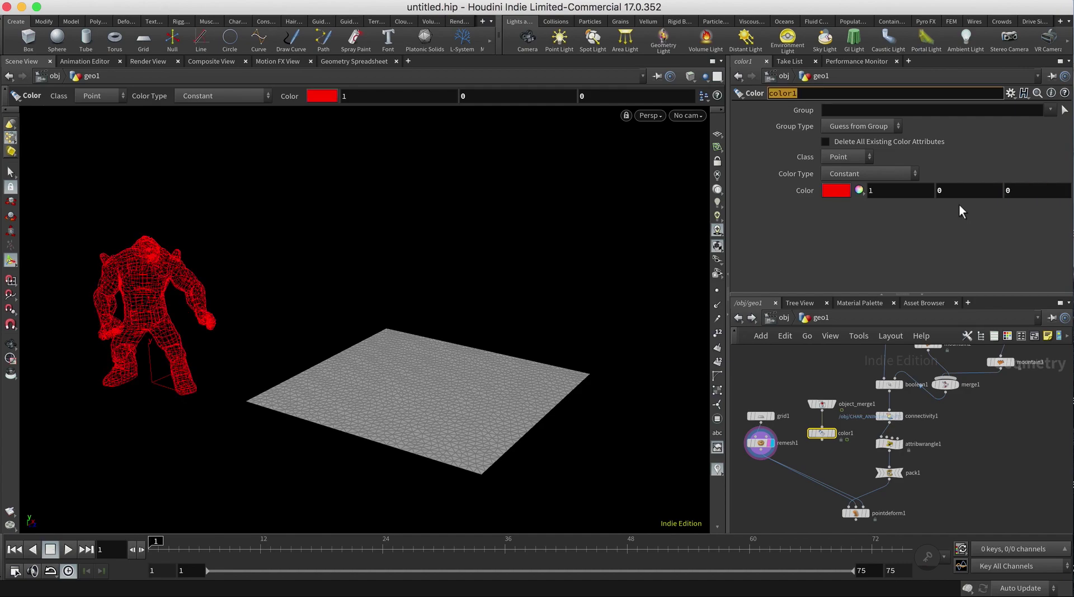
{"action": "key", "text": "Return"}
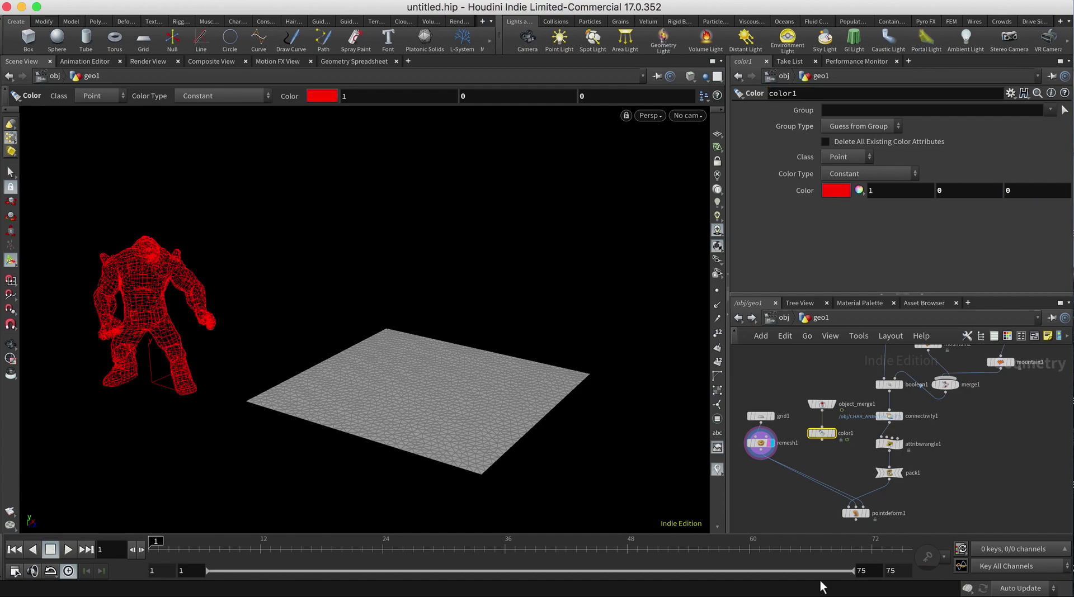
Step: Insert a second Color node on the wire between the remesh and the Point Deform
{"action": "key", "text": "Tab"}
{"action": "type", "text": "colo"}
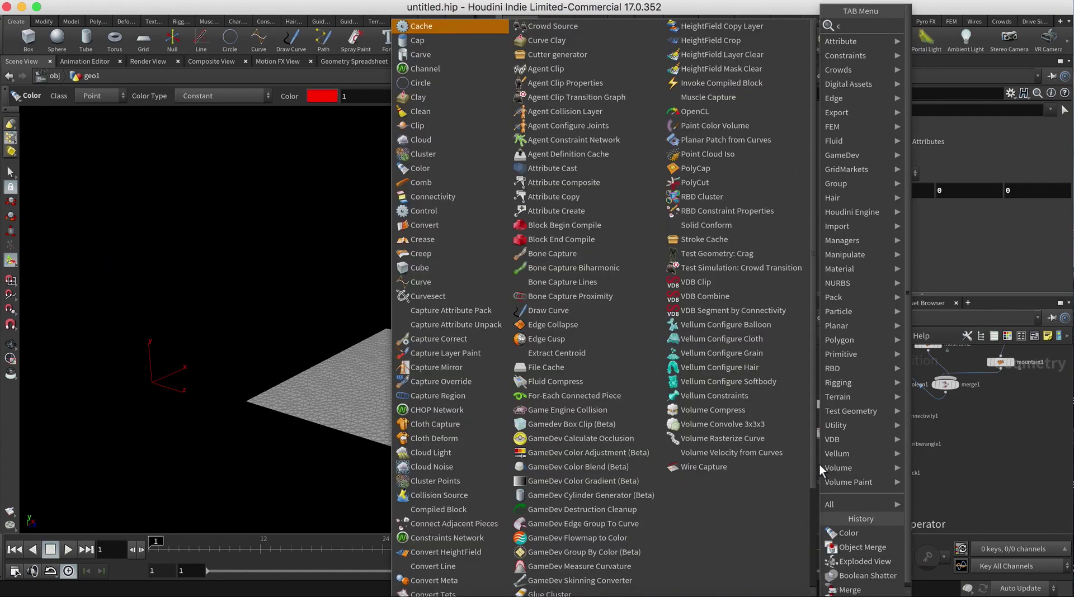
{"action": "key", "text": "Return"}
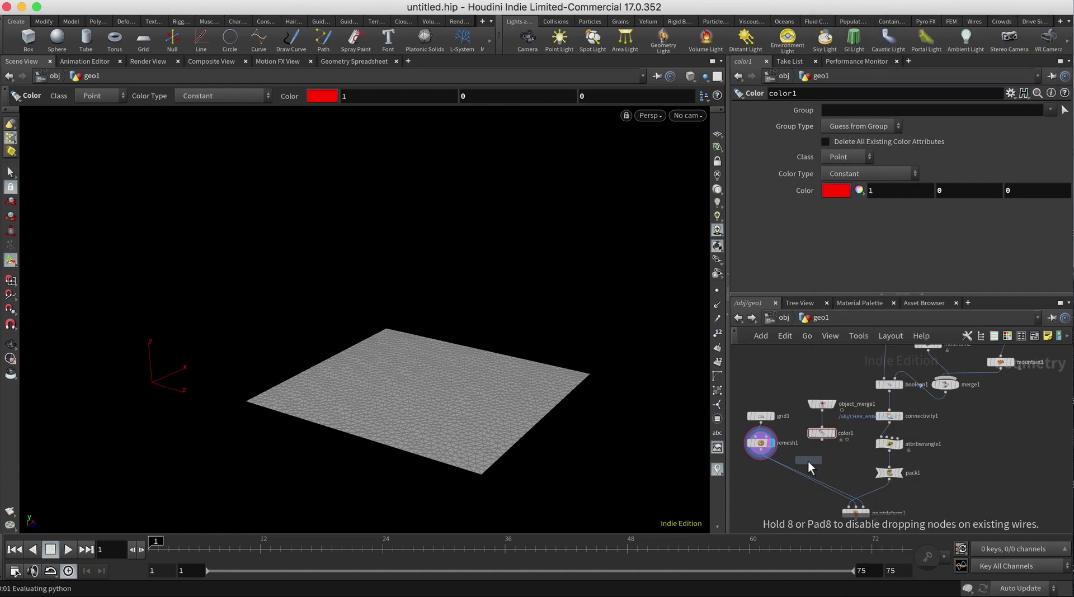
{"action": "left_click", "coordinate": [798, 471]}
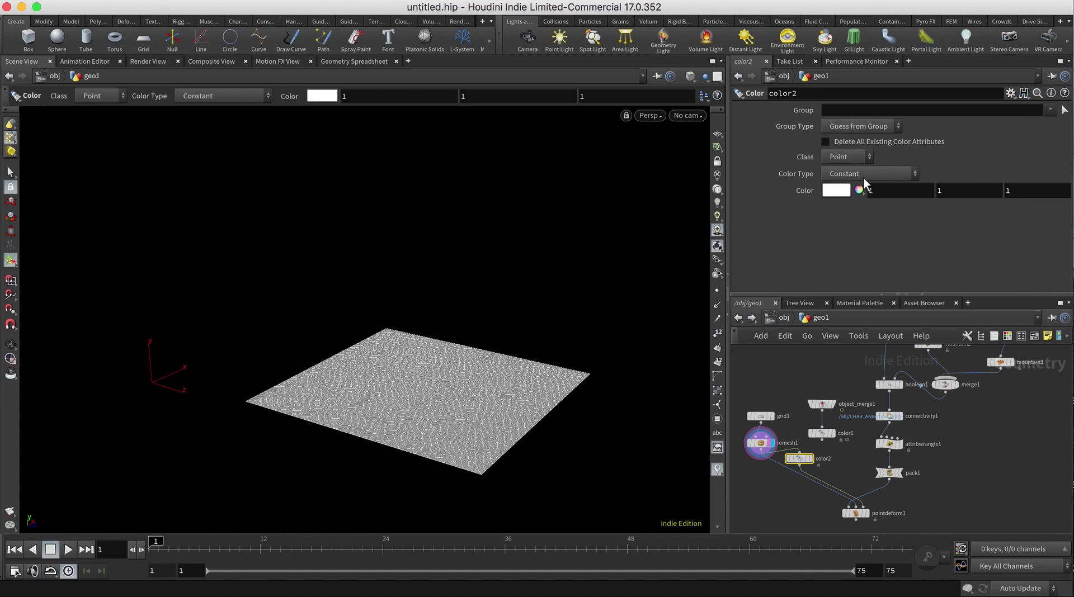
Step: Set the grid's Color node to black with values 0, 0, 0
{"action": "double_click", "coordinate": [881, 190]}
{"action": "type", "text": "0"}
{"action": "key", "text": "Tab"}
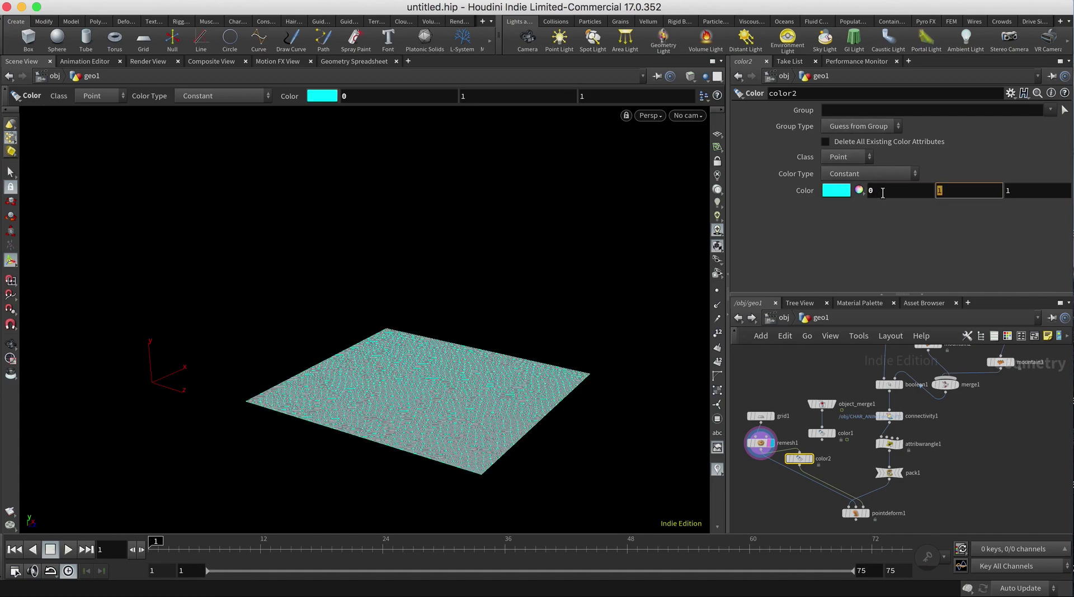
{"action": "type", "text": "0"}
{"action": "key", "text": "Tab"}
{"action": "type", "text": "0"}
{"action": "key", "text": "Tab"}
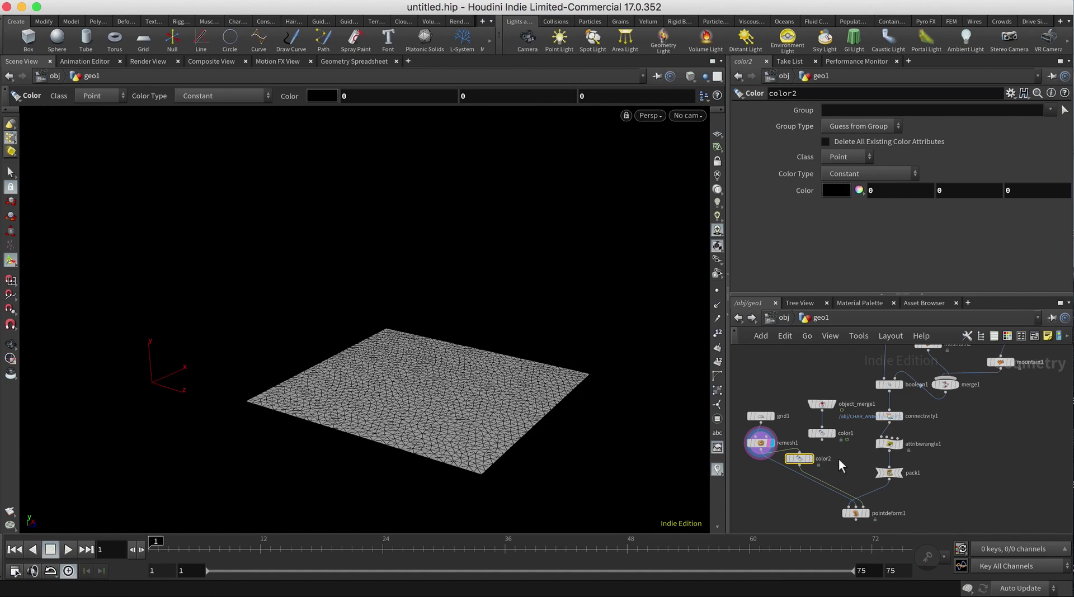
Step: Add an Attribute Transfer node, with the grid's Color node as first input and the character's Color node as second
{"action": "key", "text": "Tab"}
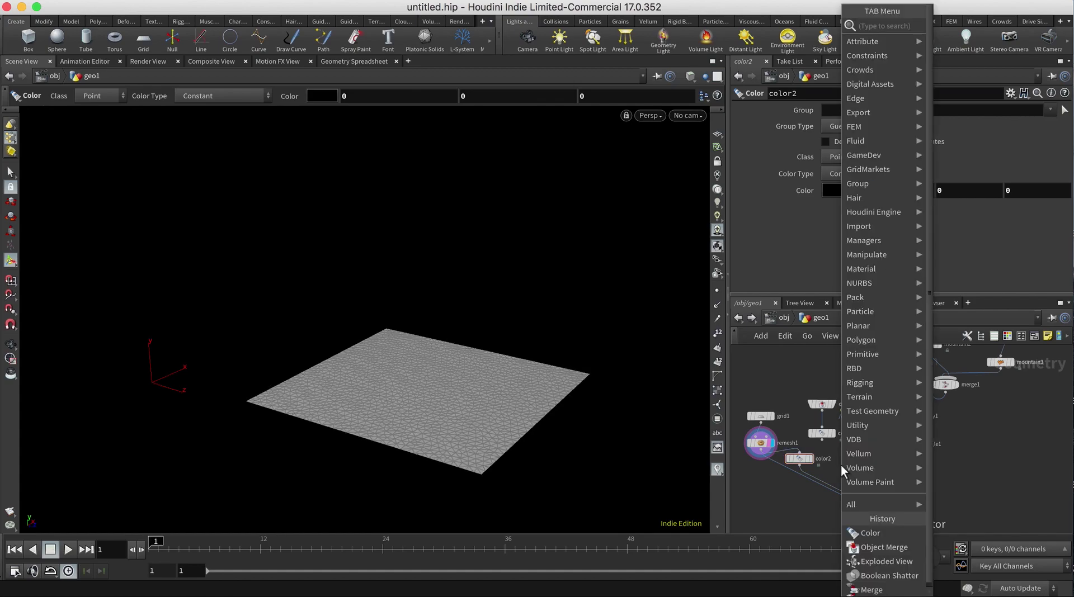
{"action": "type", "text": "attribute transfer"}
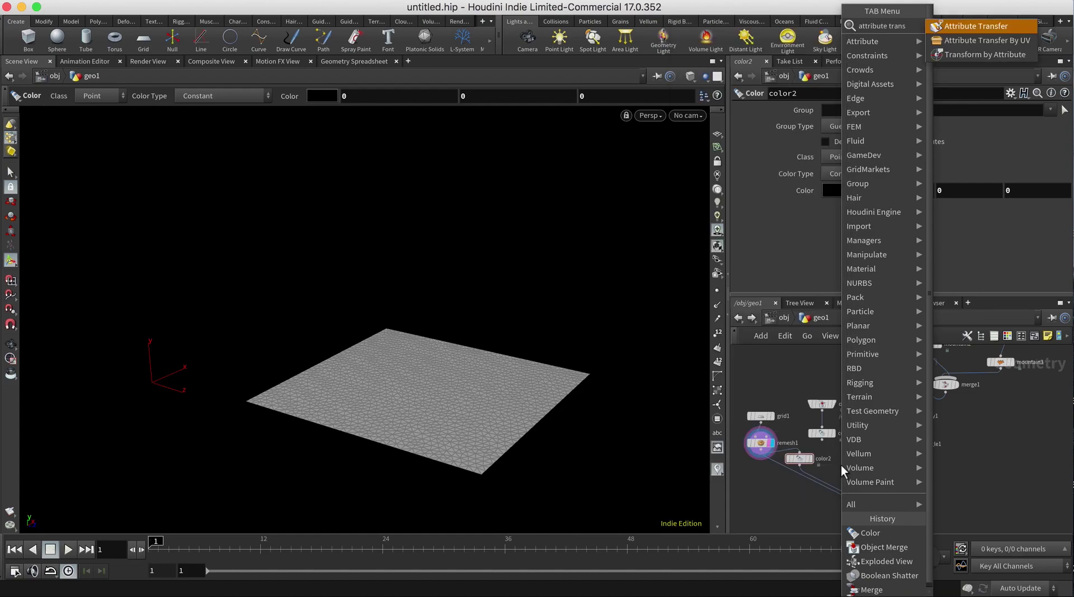
{"action": "key", "text": "Return"}
{"action": "left_click", "coordinate": [851, 467]}
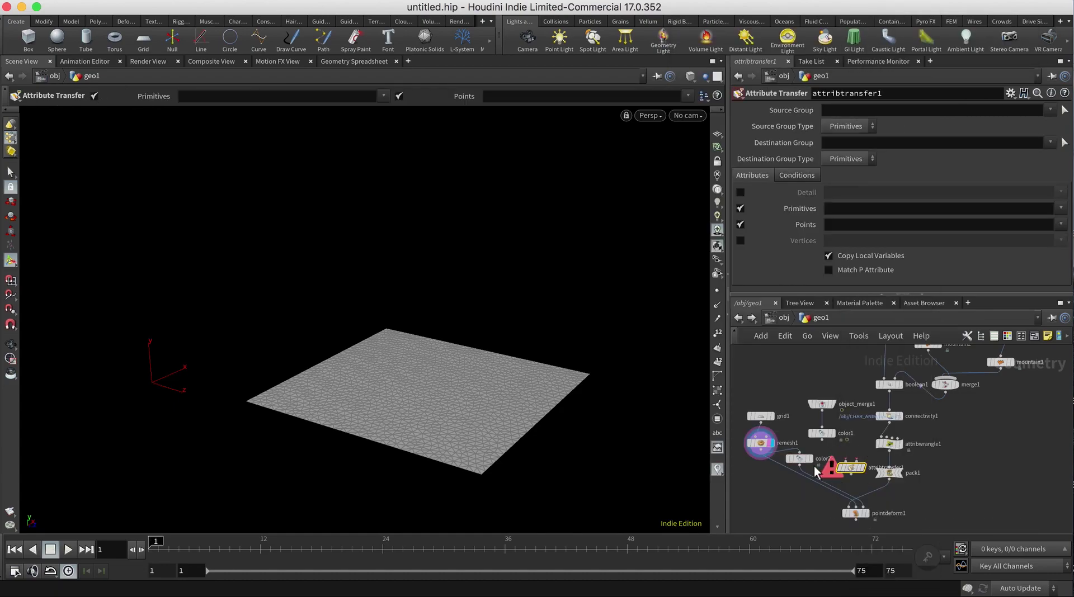
{"action": "left_click_drag", "start_coordinate": [801, 465], "coordinate": [856, 463]}
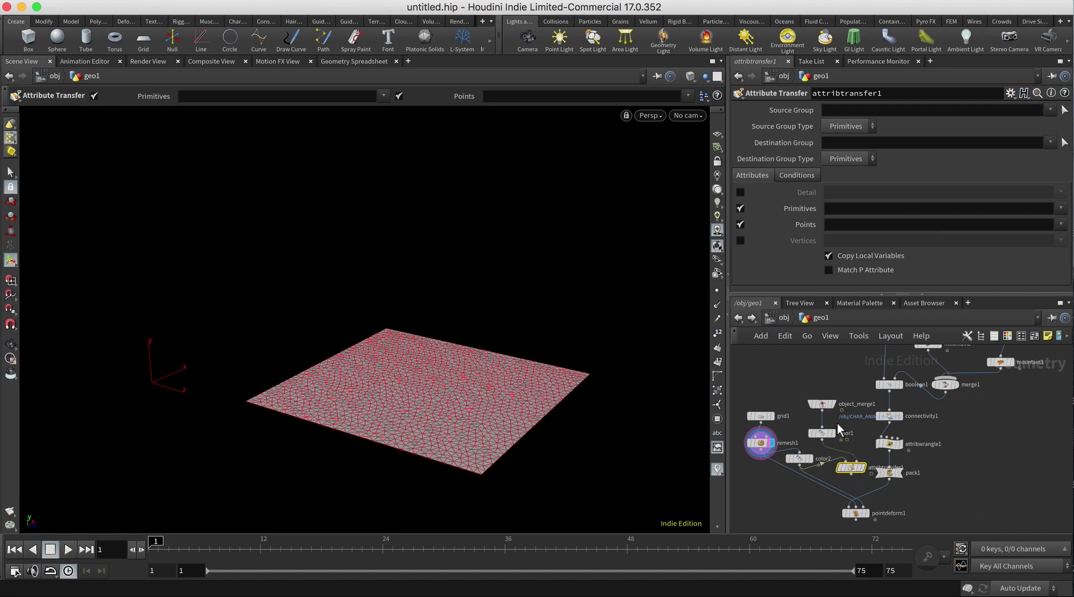
Step: Turn off primitive attributes on the Attribute Transfer and limit the point attributes to Cd
{"action": "left_click", "coordinate": [740, 208]}
{"action": "left_click", "coordinate": [833, 223]}
{"action": "type", "text": "Cd"}
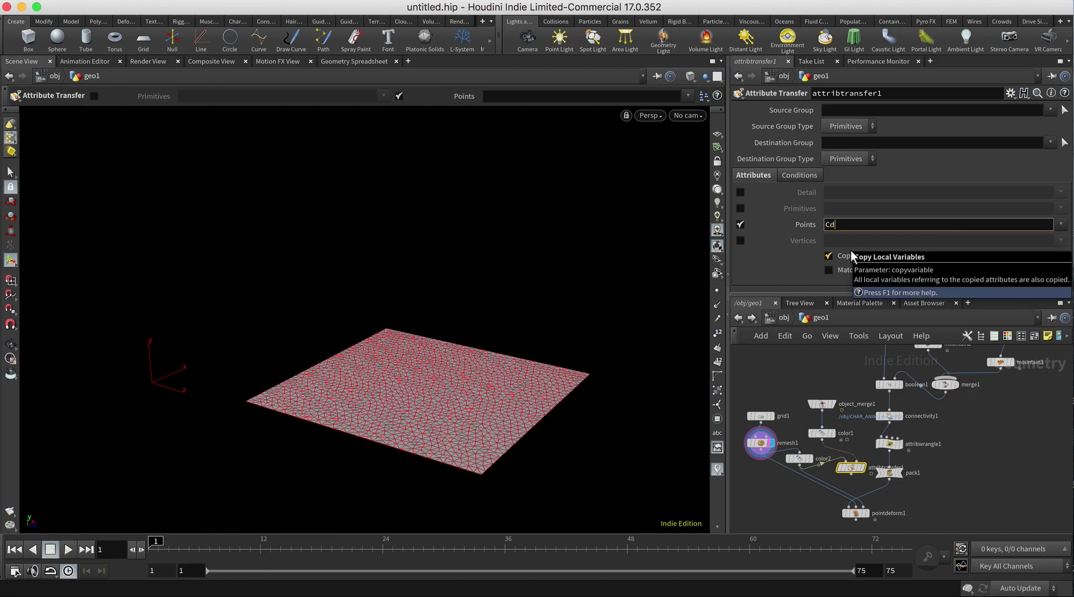
{"action": "key", "text": "Return"}
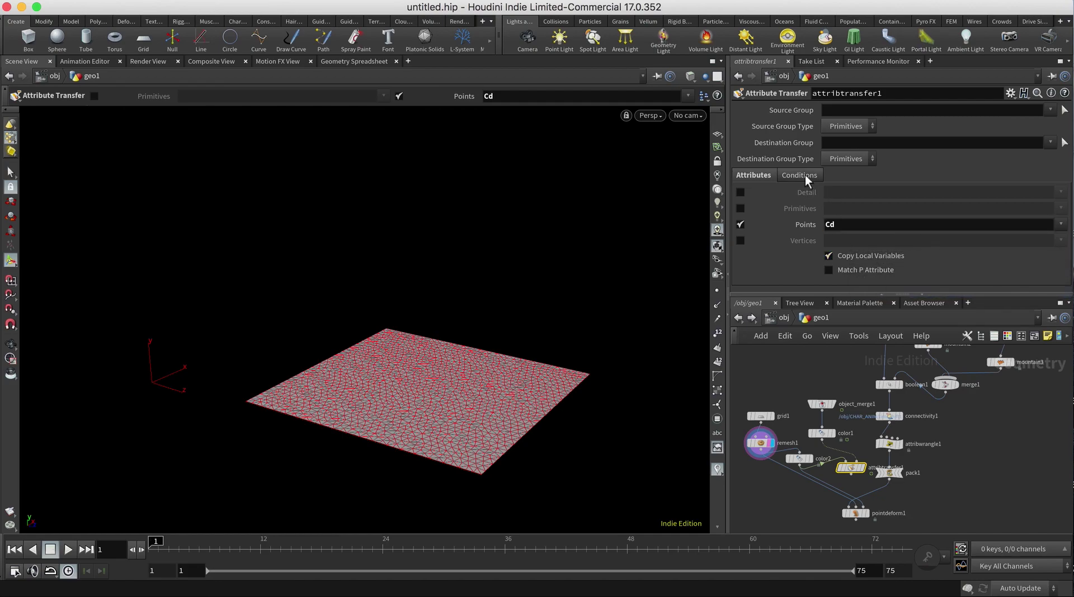
Step: Set the Attribute Transfer's distance threshold to .1 and display that node
{"action": "left_click", "coordinate": [804, 176]}
{"action": "left_click", "coordinate": [839, 242]}
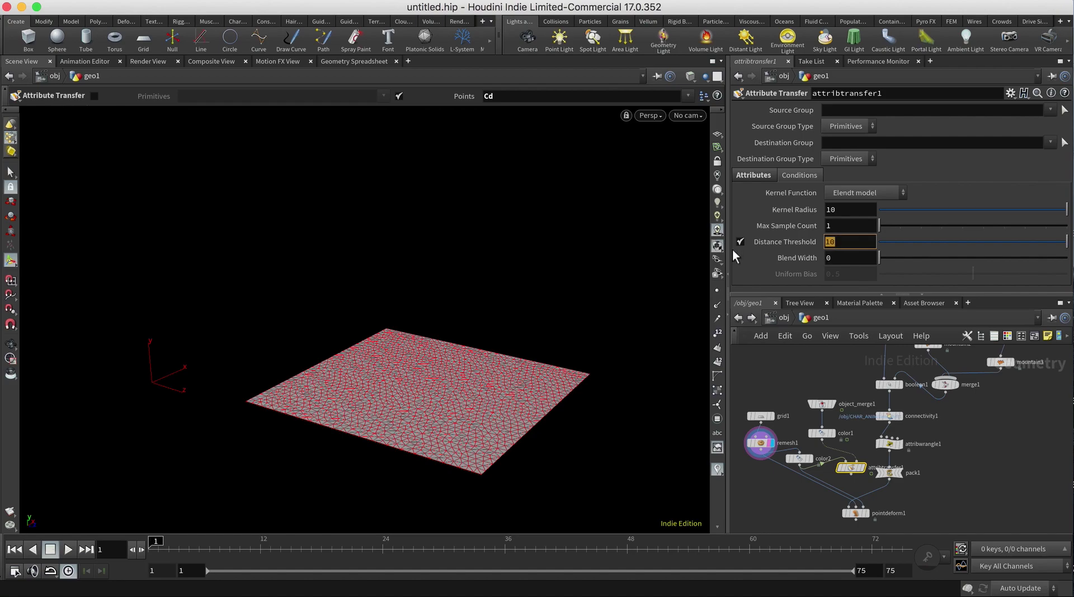
{"action": "type", "text": ".1"}
{"action": "key", "text": "Return"}
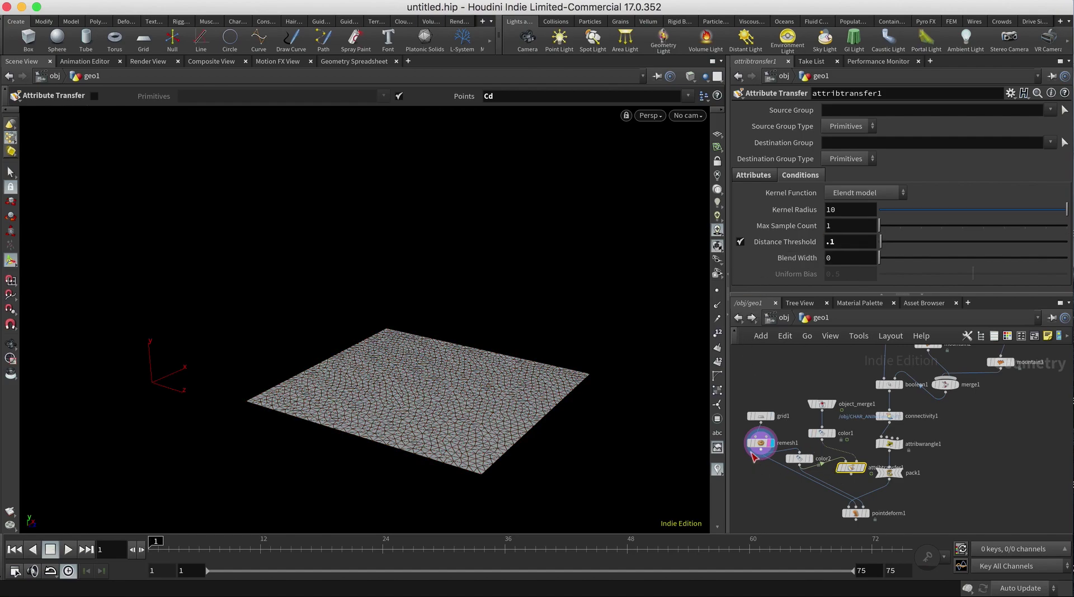
{"action": "left_click", "coordinate": [865, 461]}
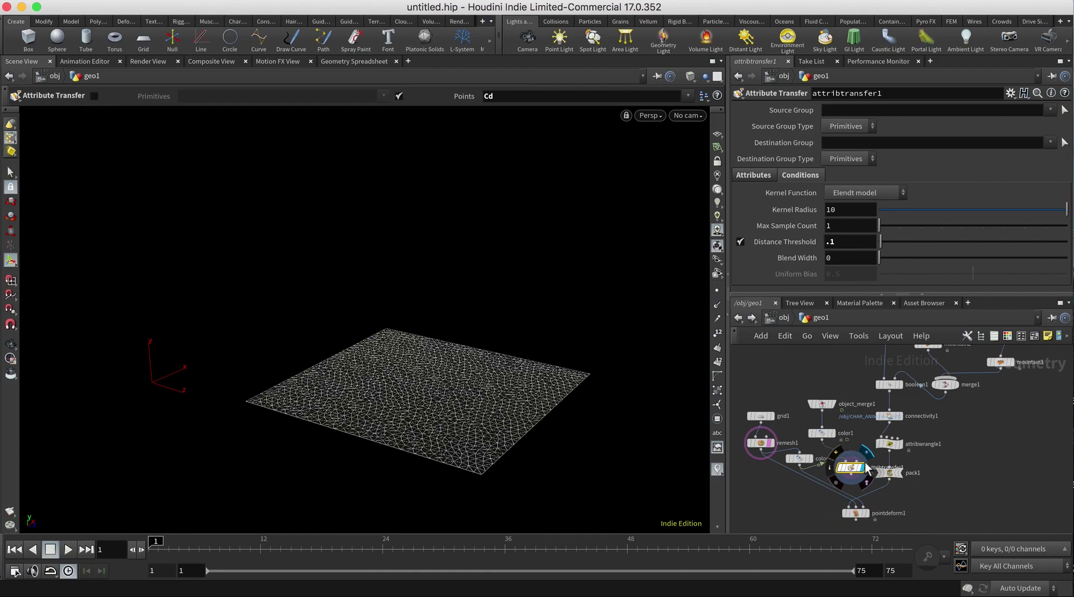
Step: Template the character's object merge and scrub the timeline to frame 62 to examine the colour transfer on the grid
{"action": "left_click_drag", "start_coordinate": [168, 545], "coordinate": [435, 542]}
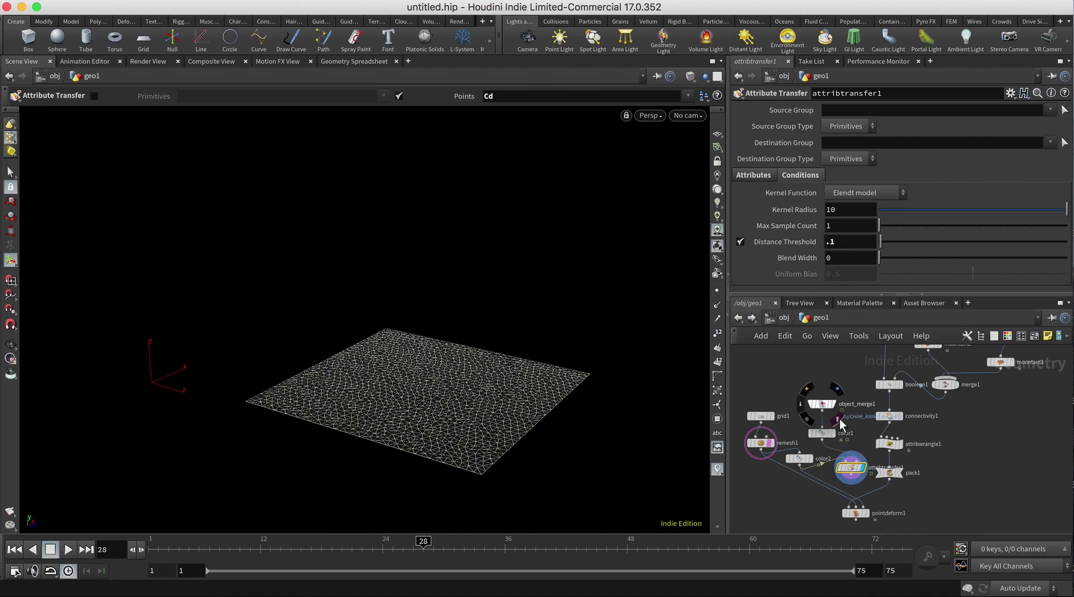
{"action": "left_click", "coordinate": [838, 420]}
{"action": "left_click_drag", "start_coordinate": [423, 541], "coordinate": [637, 506]}
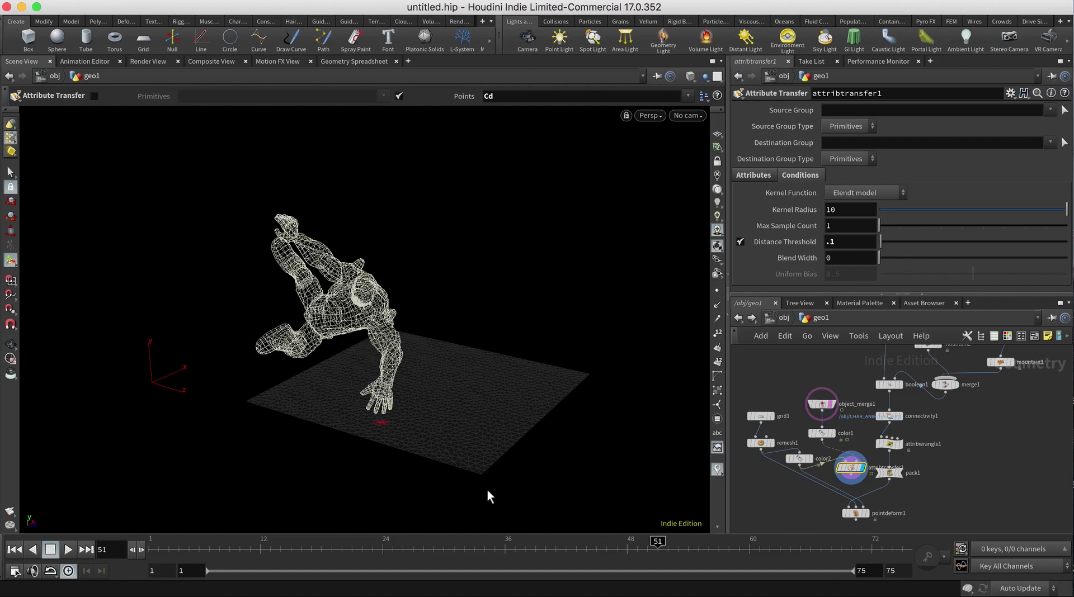
{"action": "left_click_drag", "start_coordinate": [293, 450], "coordinate": [451, 447]}
{"action": "mouse_move", "coordinate": [643, 533]}
{"action": "left_mouse_down"}
{"action": "mouse_move", "coordinate": [859, 541]}
{"action": "mouse_move", "coordinate": [649, 541]}
{"action": "mouse_move", "coordinate": [891, 542]}
{"action": "mouse_move", "coordinate": [780, 541]}
{"action": "mouse_move", "coordinate": [769, 562]}
{"action": "left_mouse_up"}
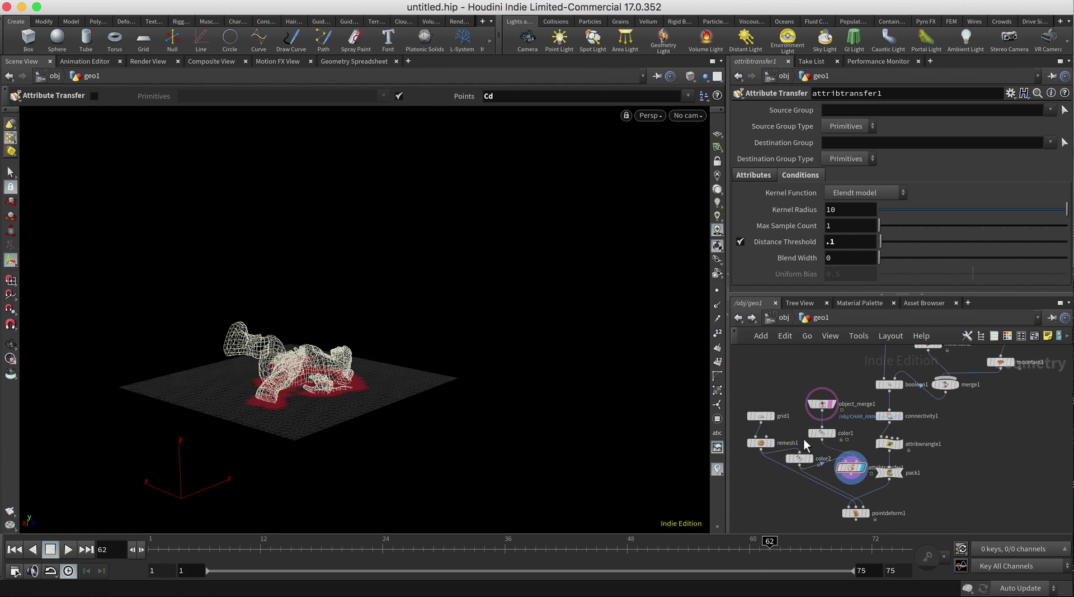
Step: Add an Attribute Wrangle fed by the Attribute Transfer and wire it into the Point Deform in place of the grid's Color node
{"action": "left_click_drag", "start_coordinate": [788, 503], "coordinate": [793, 456]}
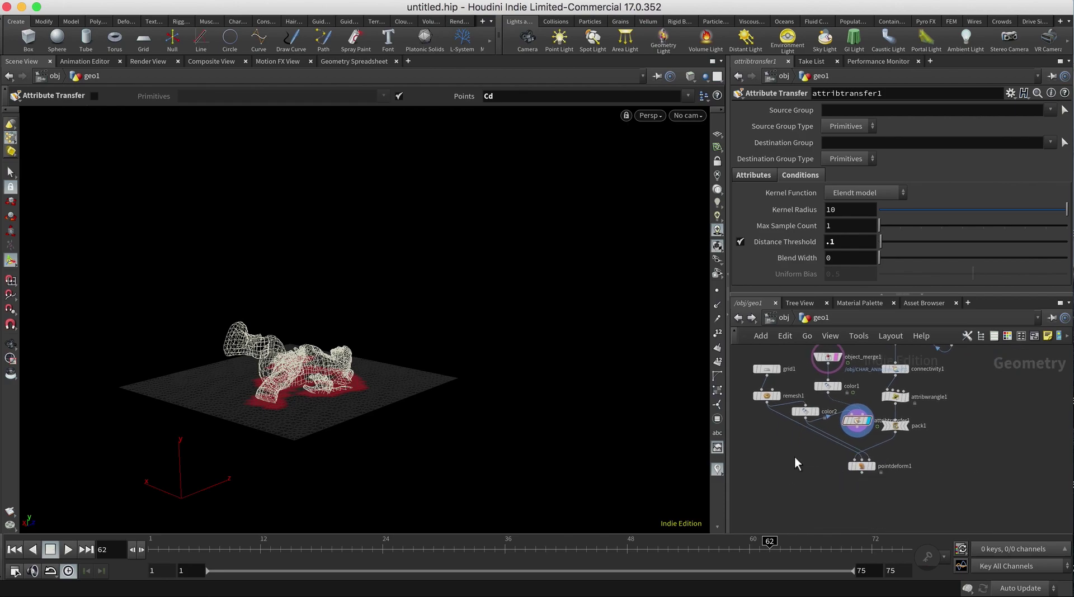
{"action": "left_click_drag", "start_coordinate": [864, 465], "coordinate": [836, 518]}
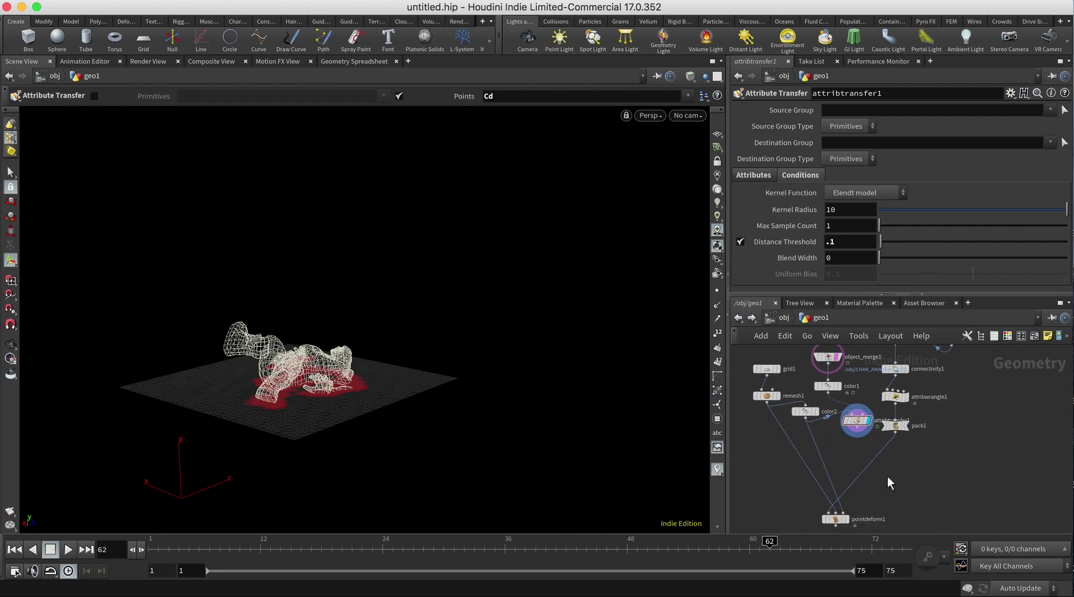
{"action": "key", "text": "Tab"}
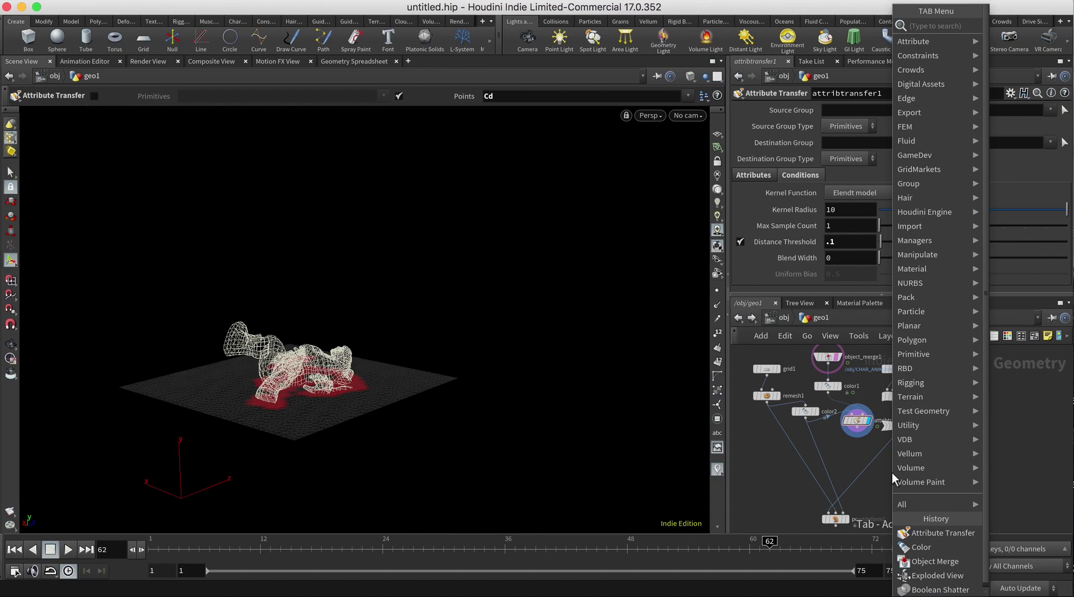
{"action": "type", "text": "wrang"}
{"action": "key", "text": "Return"}
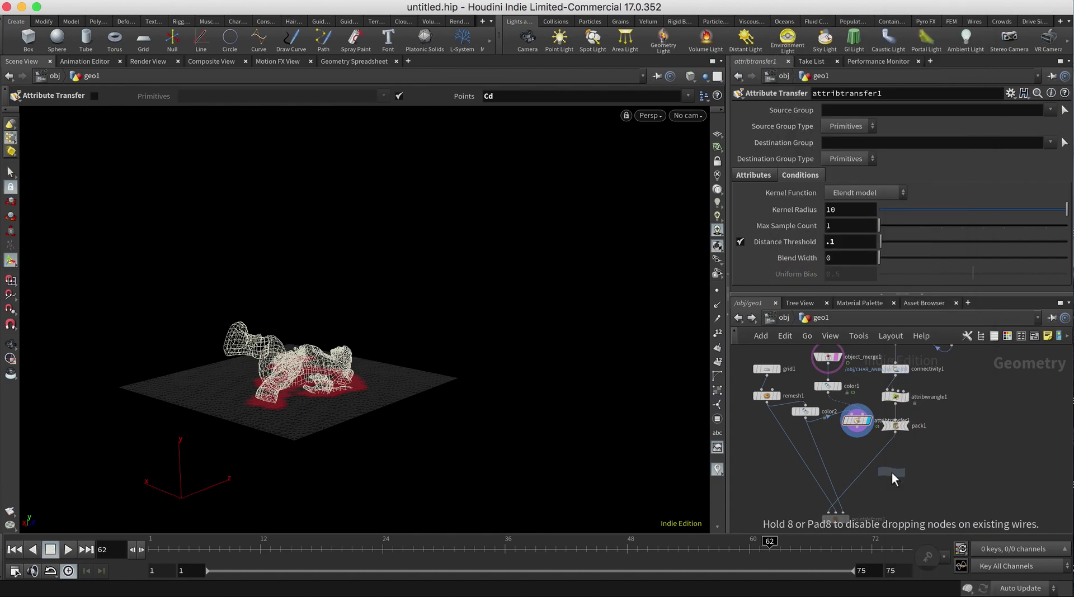
{"action": "left_click", "coordinate": [840, 456]}
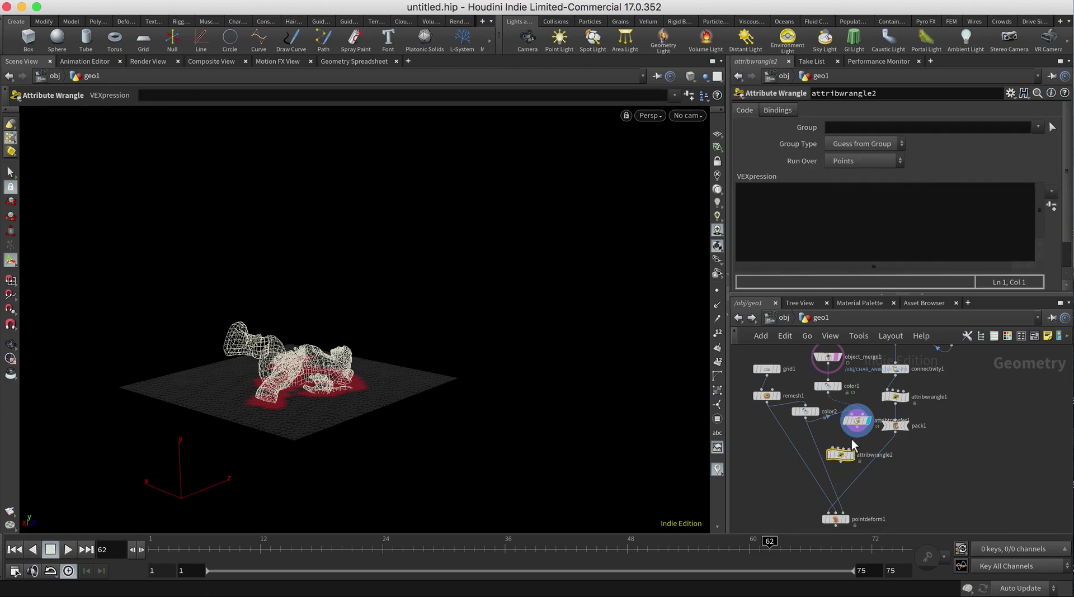
{"action": "left_click_drag", "start_coordinate": [857, 428], "coordinate": [832, 449]}
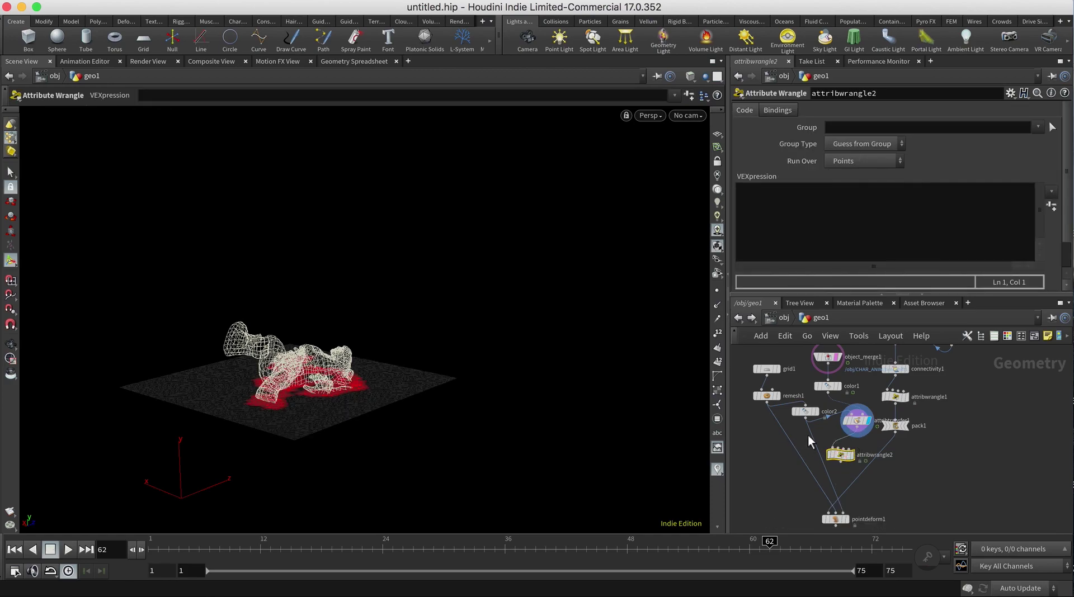
{"action": "left_click_drag", "start_coordinate": [836, 513], "coordinate": [839, 459]}
{"action": "left_click", "coordinate": [789, 194]}
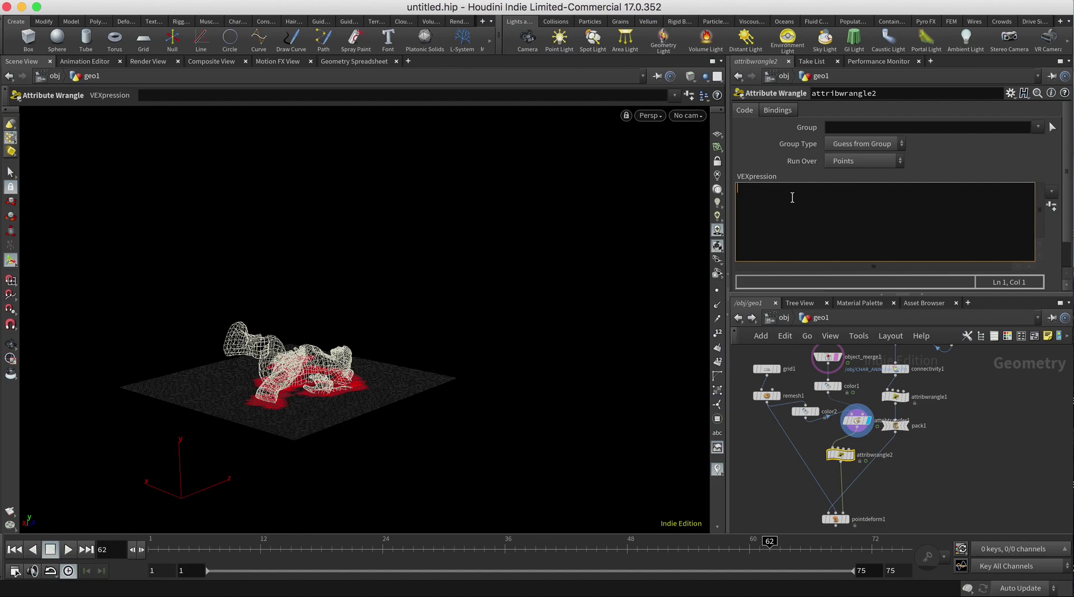
{"action": "type", "text": "@P.."}
{"action": "key", "text": "BackSpace"}
{"action": "type", "text": "y"}
{"action": "type", "text": "-= @Cd.r;"}
{"action": "key", "text": "BackSpace"}
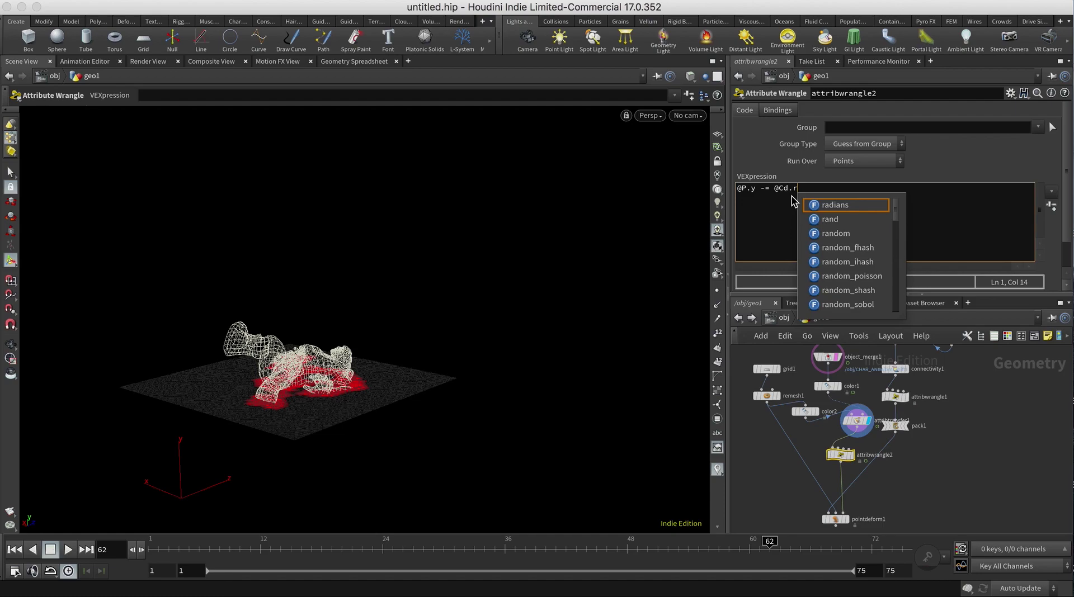
{"action": "type", "text": "*ch"}
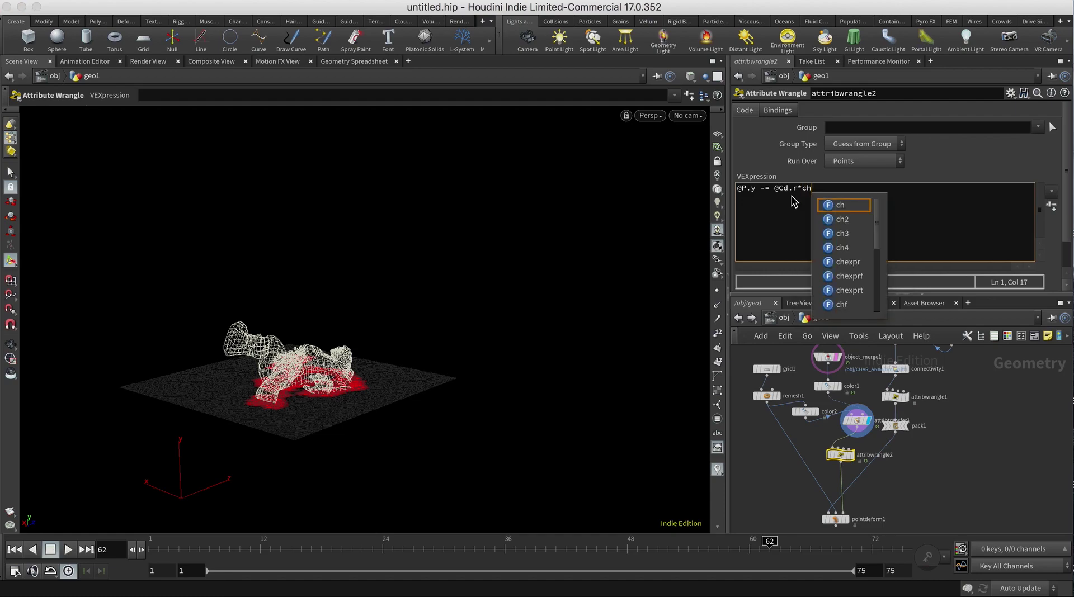
{"action": "type", "text": "(\"m"}
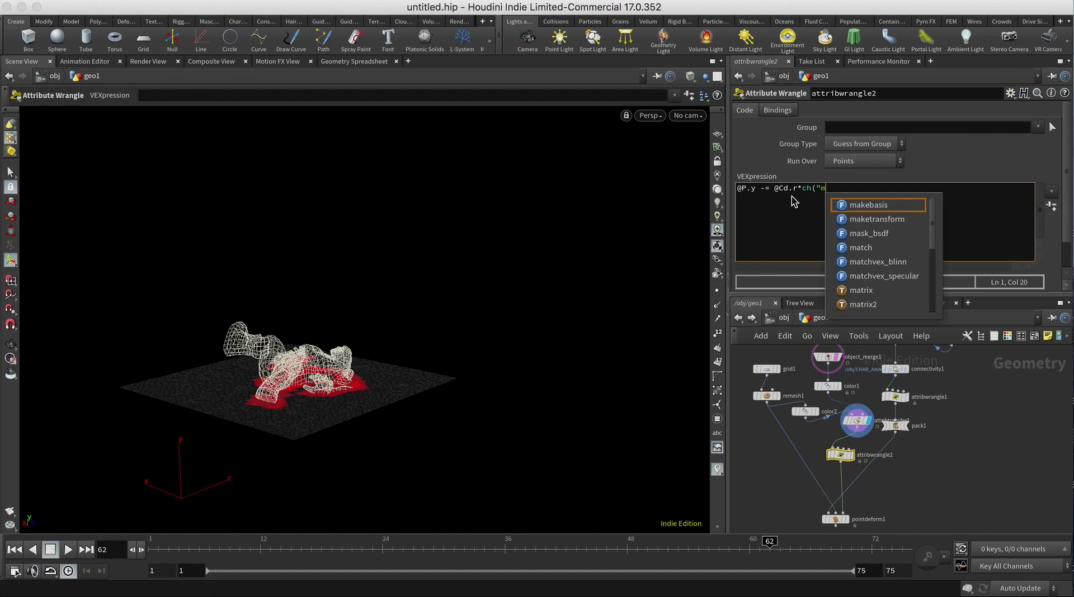
{"action": "type", "text": "ult\")"}
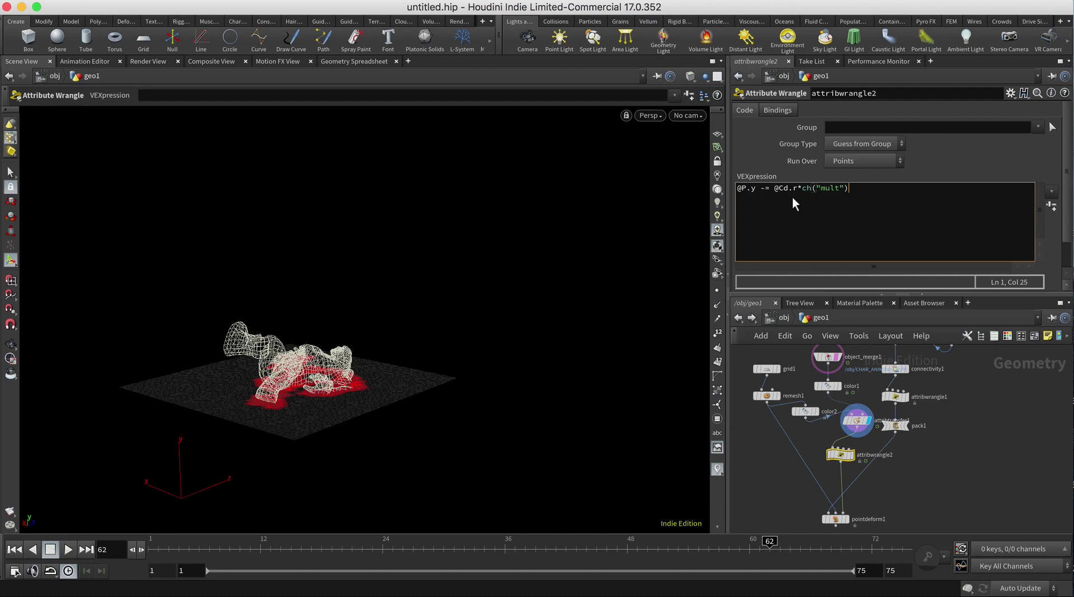
{"action": "type", "text": ";"}
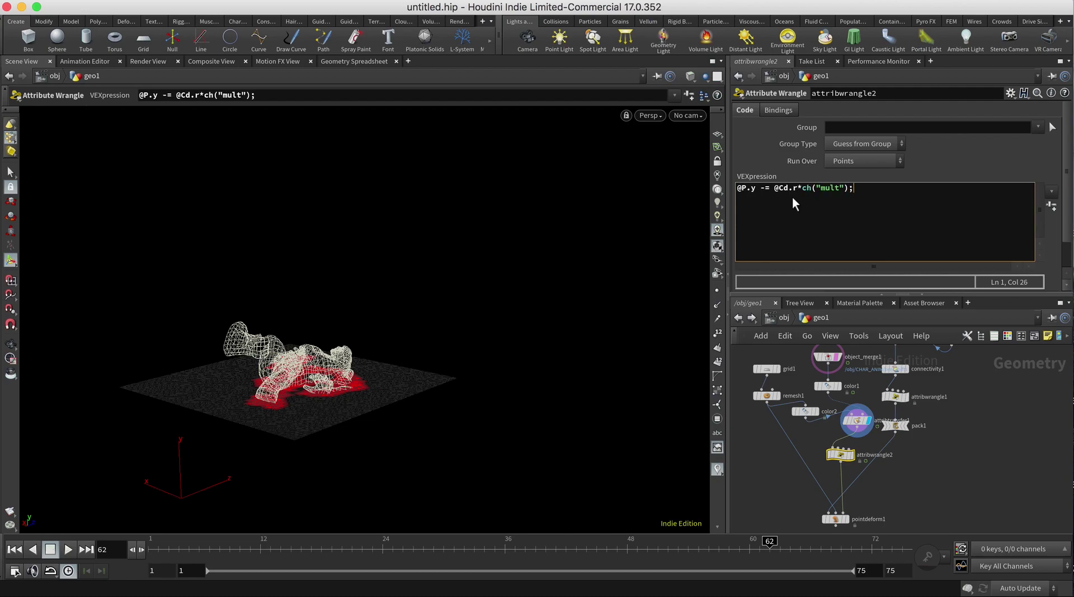
Step: Create the Mult parameter from the wrangle's expression and display the wrangle
{"action": "left_click", "coordinate": [1051, 207]}
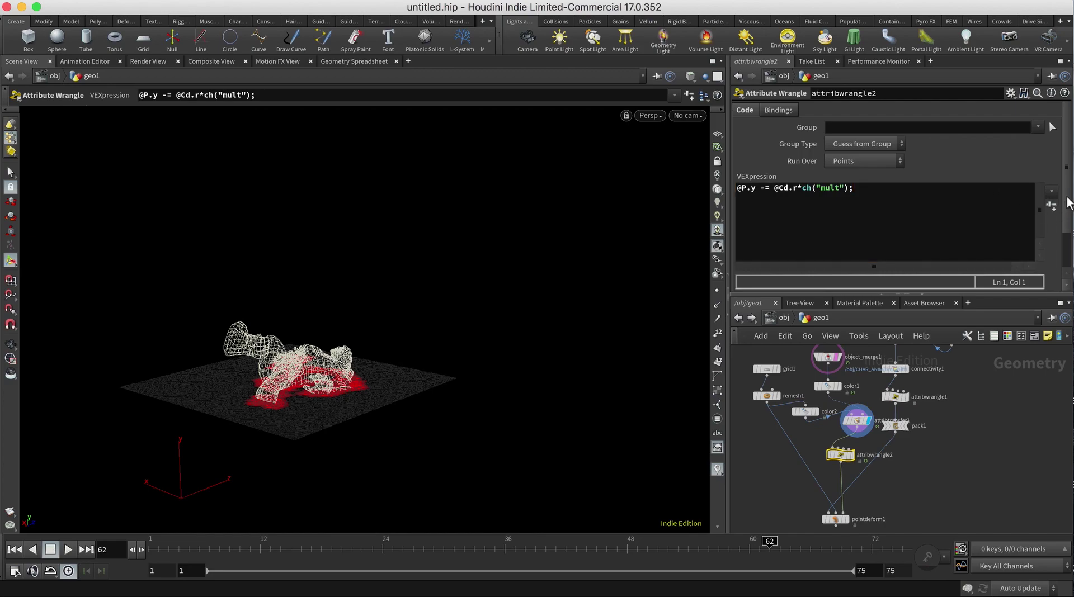
{"action": "left_click_drag", "start_coordinate": [1068, 204], "coordinate": [1071, 248]}
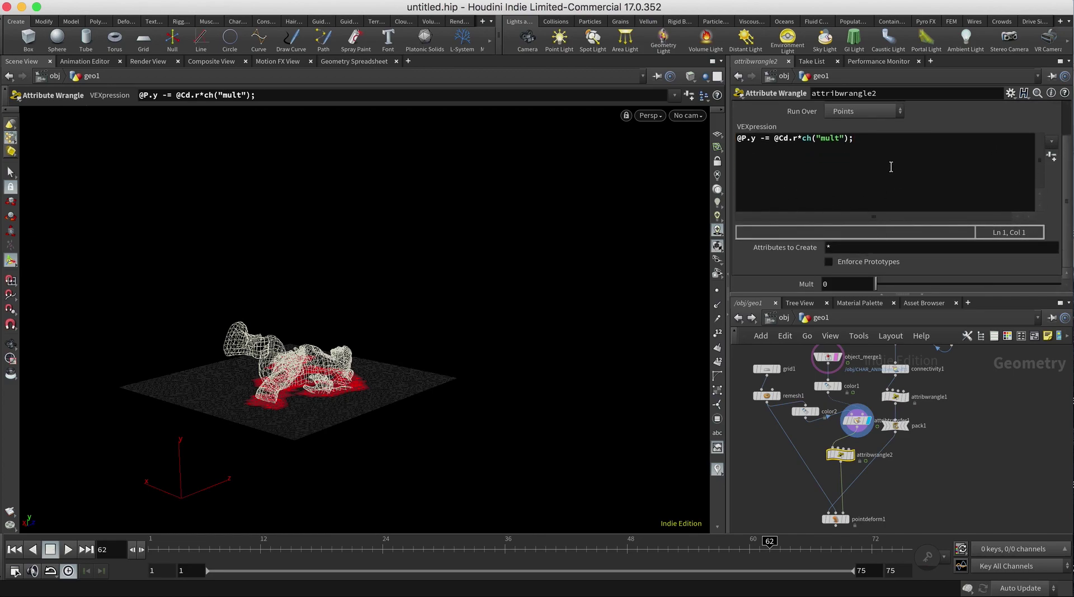
{"action": "left_click", "coordinate": [852, 454]}
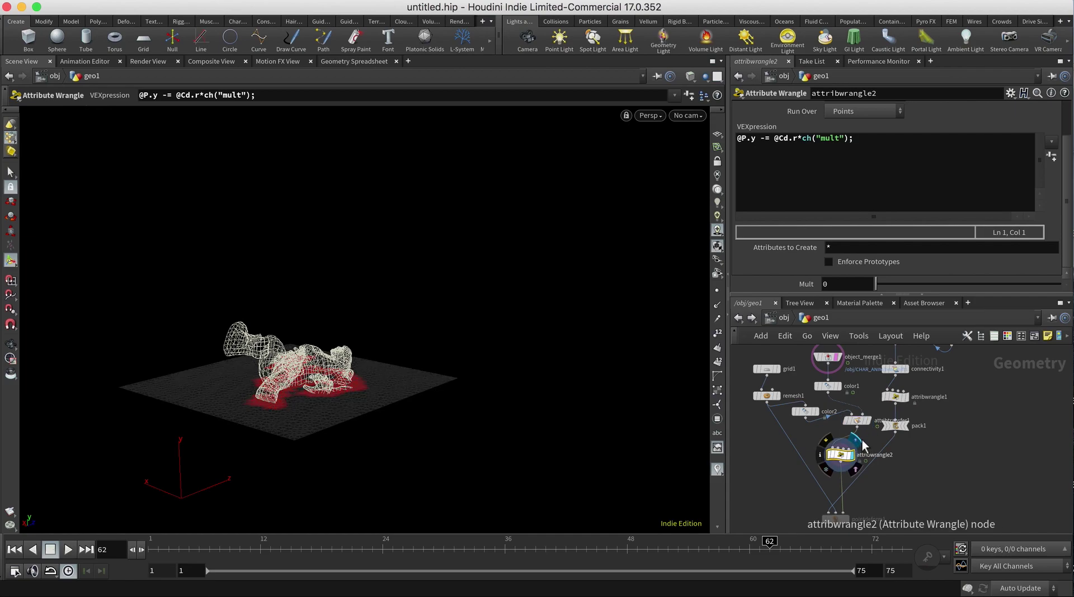
Step: Set the wrangle's Mult to 0.174 to push the red grid points down
{"action": "left_click_drag", "start_coordinate": [875, 283], "coordinate": [900, 283]}
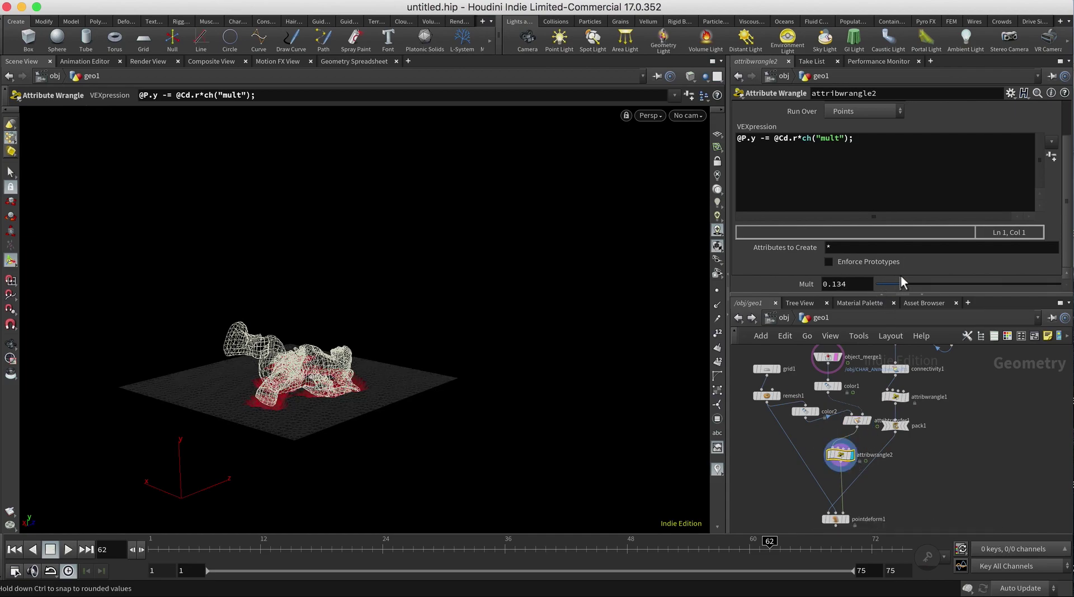
{"action": "key", "text": "Escape"}
{"action": "left_click_drag", "start_coordinate": [444, 426], "coordinate": [498, 371]}
{"action": "key", "text": "Return"}
{"action": "left_click_drag", "start_coordinate": [901, 280], "coordinate": [907, 280]}
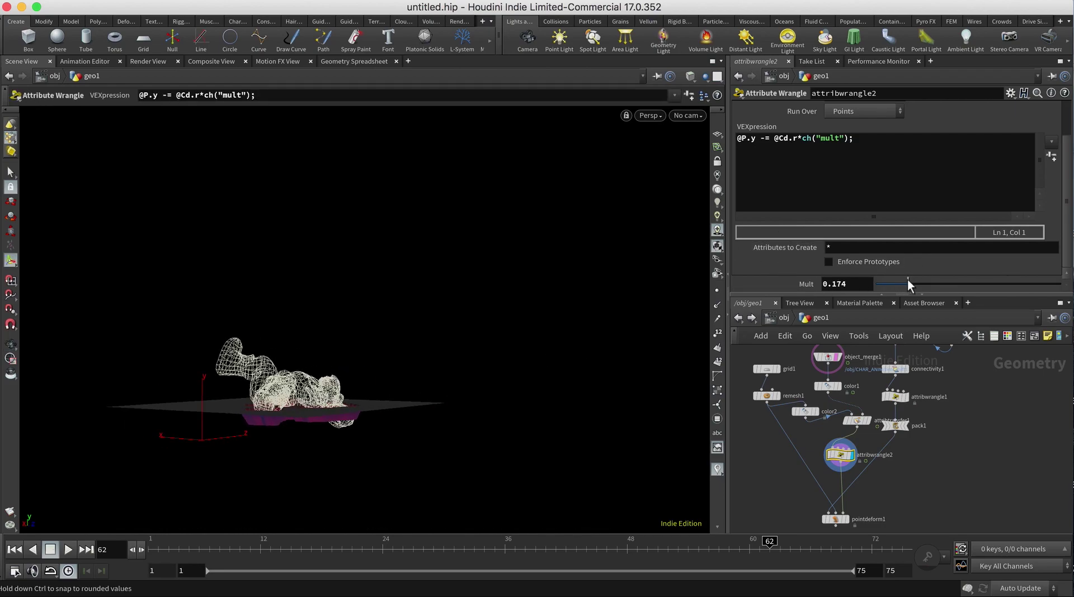
{"action": "left_click_drag", "start_coordinate": [525, 410], "coordinate": [491, 418]}
Step: Display the Point Deform node and inspect the dented slab around the character
{"action": "left_click", "coordinate": [914, 499]}
{"action": "middle_click_drag", "start_coordinate": [915, 499], "coordinate": [904, 438], "text": "alt"}
{"action": "mouse_move", "coordinate": [817, 461]}
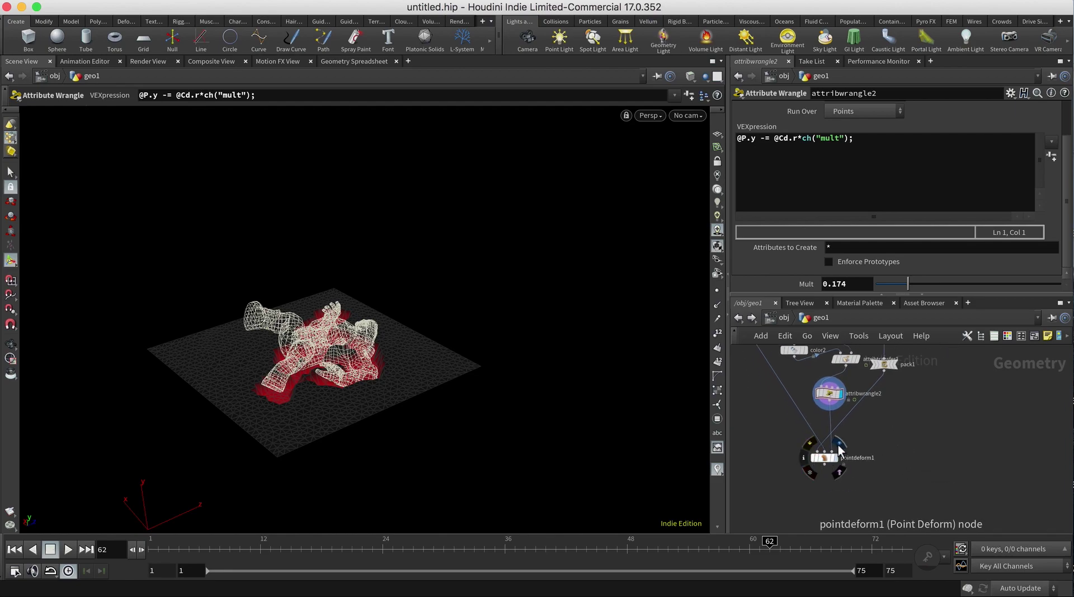
{"action": "left_click", "coordinate": [838, 445]}
{"action": "key", "text": "Escape"}
{"action": "mouse_move", "coordinate": [630, 428]}
{"action": "left_mouse_down"}
{"action": "mouse_move", "coordinate": [532, 372]}
{"action": "mouse_move", "coordinate": [285, 367]}
{"action": "mouse_move", "coordinate": [488, 407]}
{"action": "mouse_move", "coordinate": [558, 391]}
{"action": "mouse_move", "coordinate": [527, 448]}
{"action": "mouse_move", "coordinate": [583, 413]}
{"action": "left_mouse_up"}
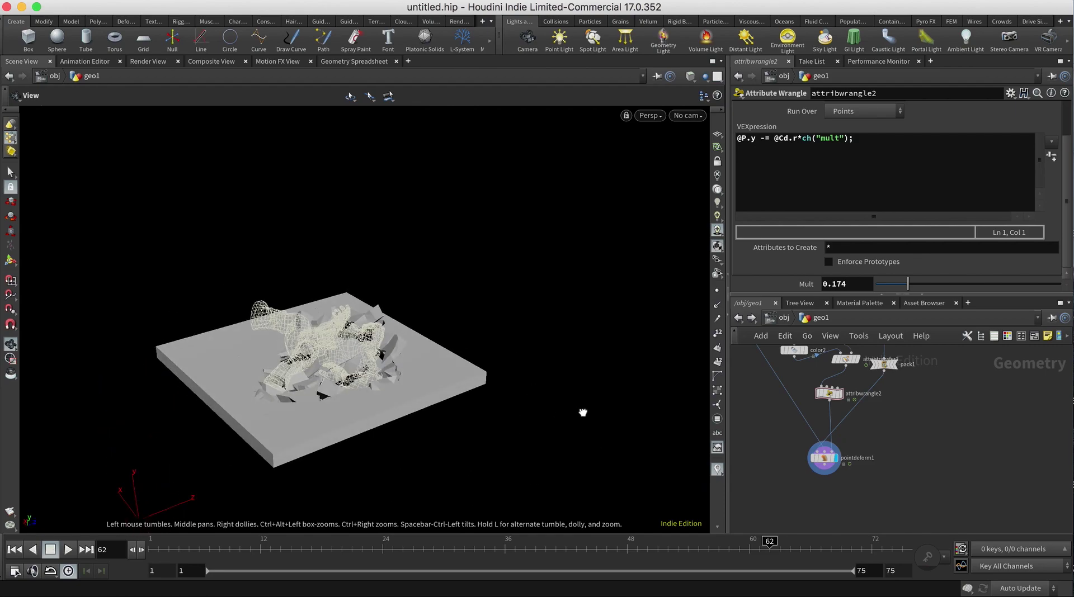
{"action": "key", "text": "Return"}
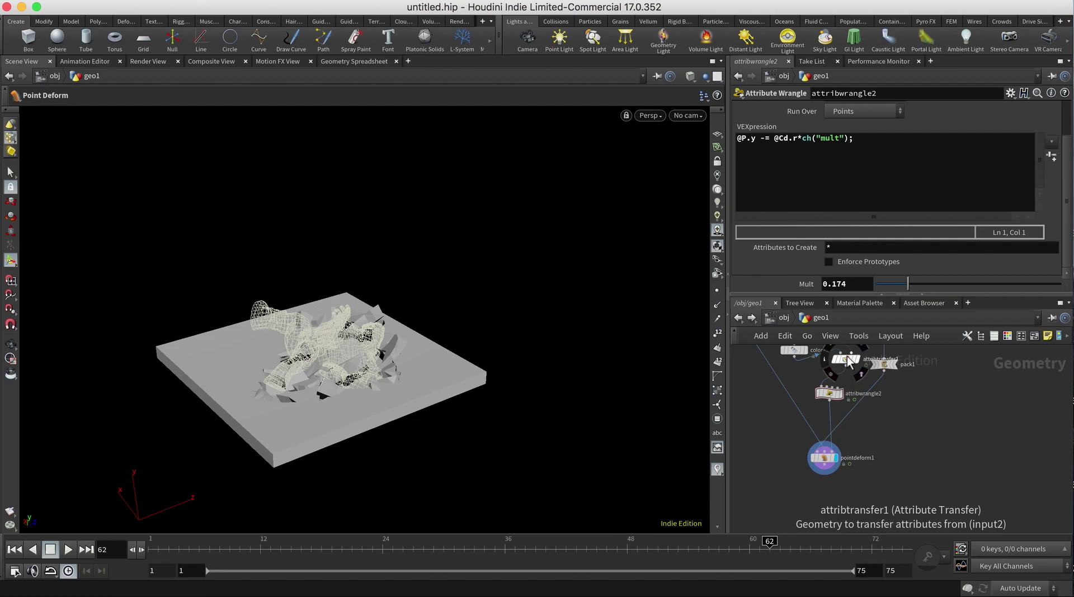
Step: Set the Attribute Transfer's blend width to 0.1 and its distance threshold to .01
{"action": "left_click", "coordinate": [848, 360]}
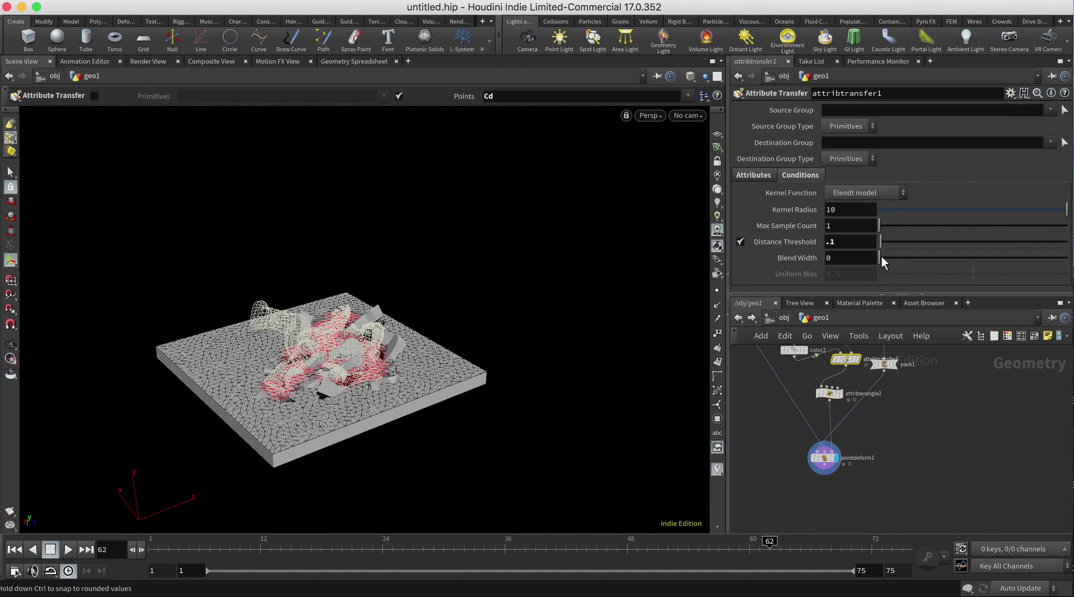
{"action": "left_click_drag", "start_coordinate": [881, 256], "coordinate": [881, 256]}
{"action": "left_click", "coordinate": [848, 242]}
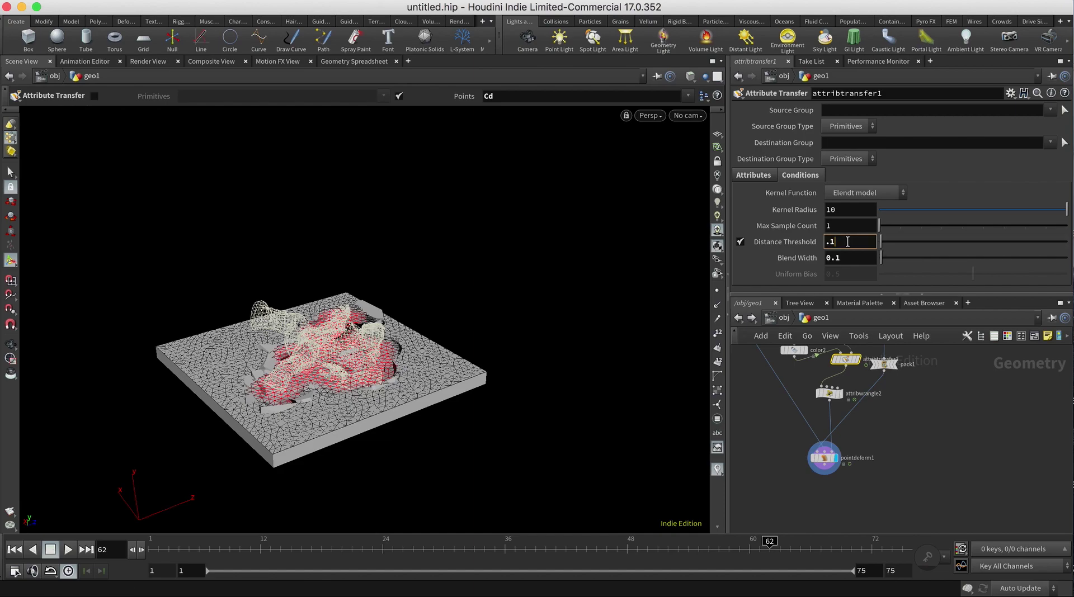
{"action": "type", "text": "01"}
{"action": "key", "text": "Return"}
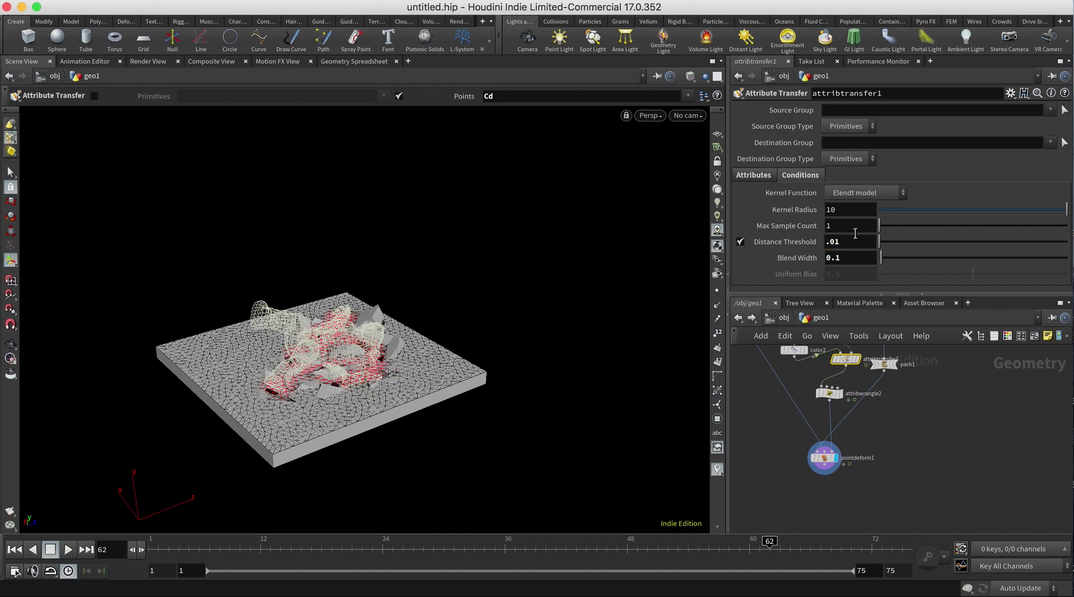
Step: Set the Attribute Transfer's blend width to 0.26 and return to the object level to view the slab with the character
{"action": "left_click_drag", "start_coordinate": [880, 256], "coordinate": [884, 256]}
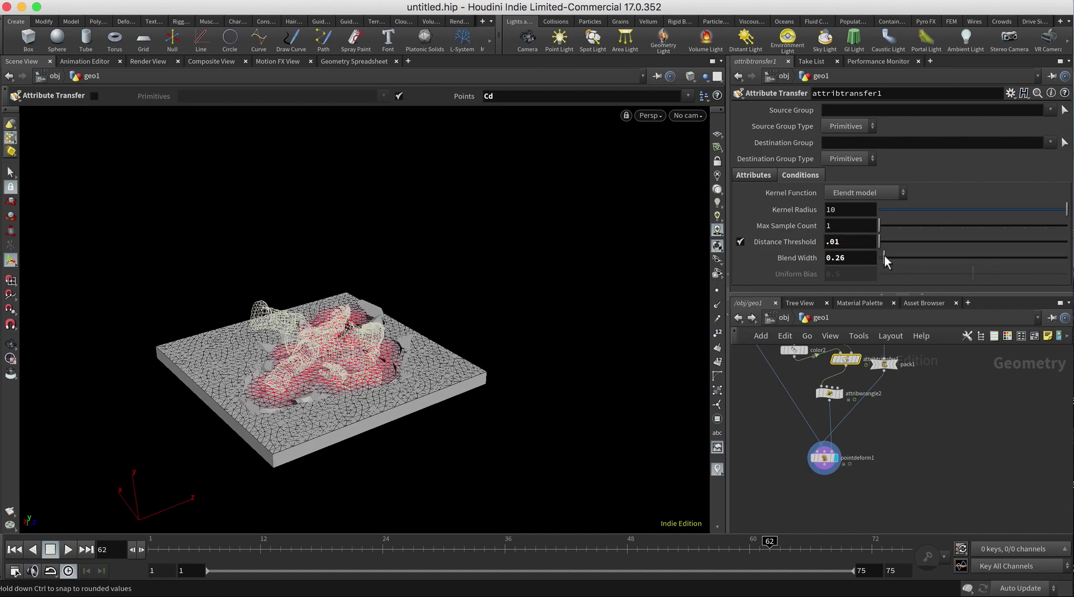
{"action": "left_click", "coordinate": [898, 428]}
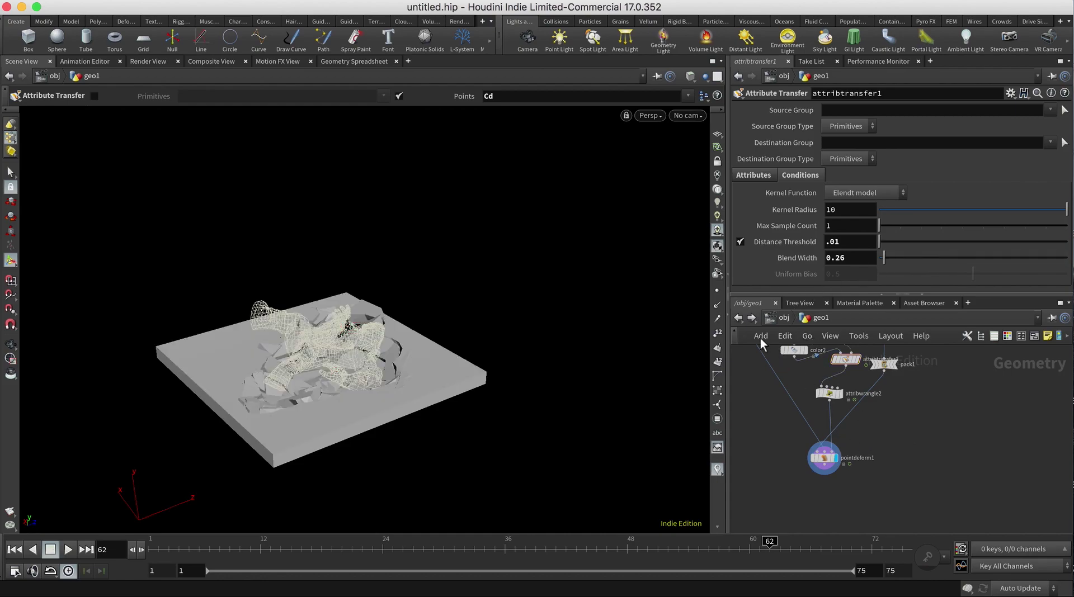
{"action": "left_click", "coordinate": [740, 319]}
{"action": "key", "text": "Escape"}
{"action": "left_click_drag", "start_coordinate": [503, 375], "coordinate": [525, 357]}
{"action": "key", "text": "Escape"}
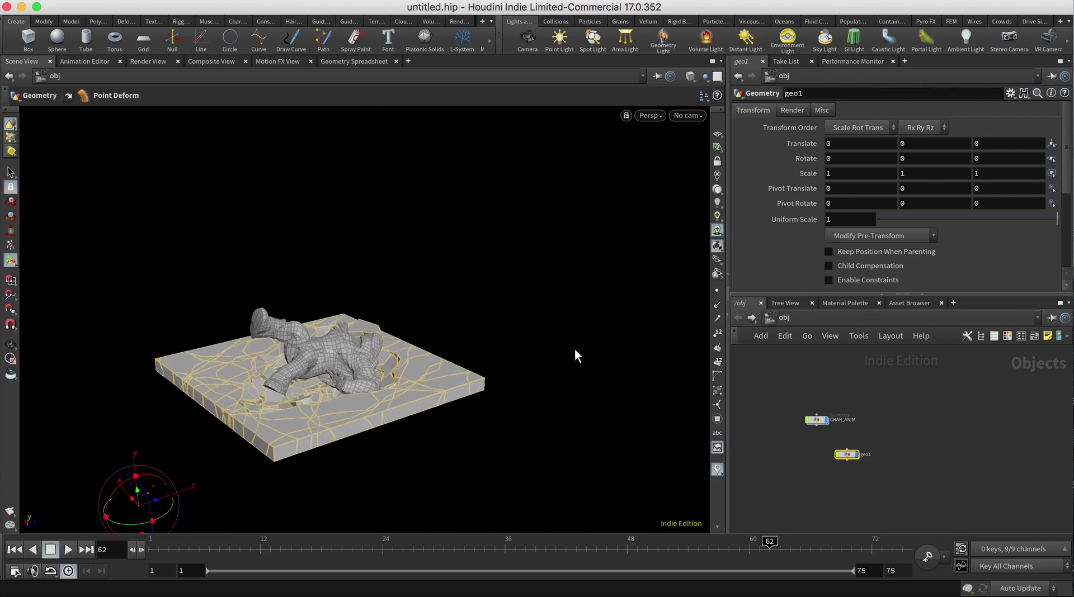
Step: Clear the object selection and scrub the animation back to frame 57 to check the slab before impact
{"action": "left_click", "coordinate": [827, 422]}
{"action": "left_click", "coordinate": [827, 422]}
{"action": "left_click", "coordinate": [893, 439]}
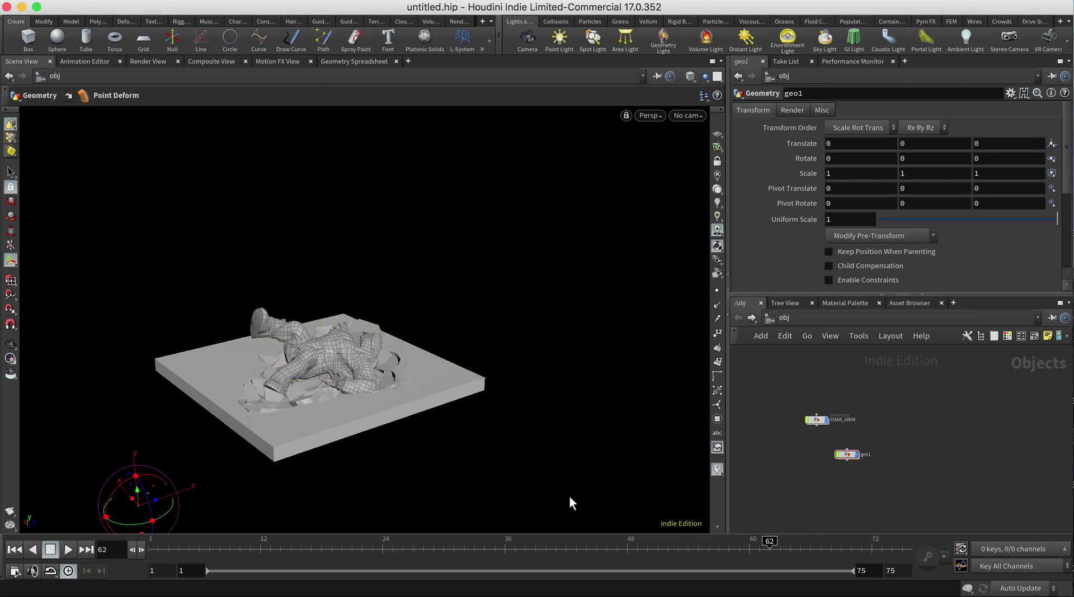
{"action": "mouse_move", "coordinate": [769, 541]}
{"action": "left_mouse_down"}
{"action": "mouse_move", "coordinate": [458, 538]}
{"action": "mouse_move", "coordinate": [716, 534]}
{"action": "left_mouse_up"}
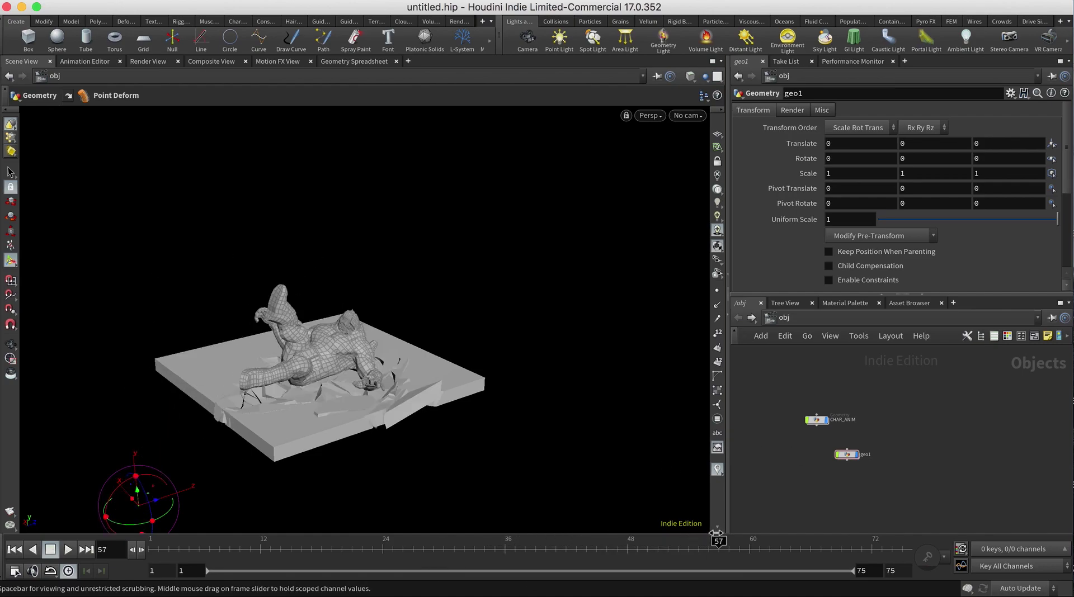
{"action": "mouse_move", "coordinate": [848, 456]}
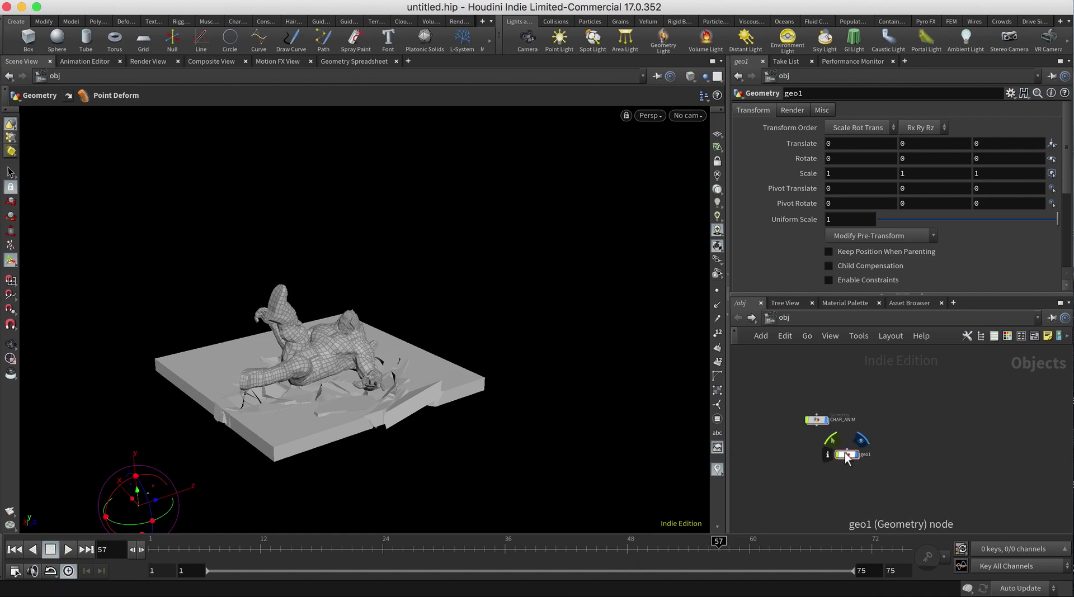
{"action": "double_click", "coordinate": [846, 454]}
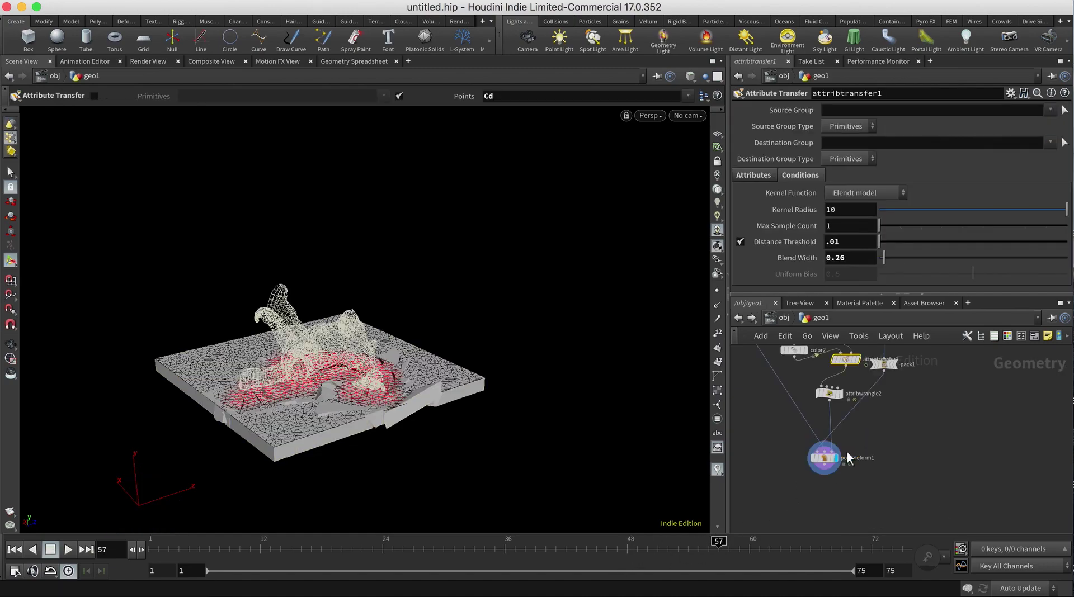
{"action": "left_click", "coordinate": [828, 393]}
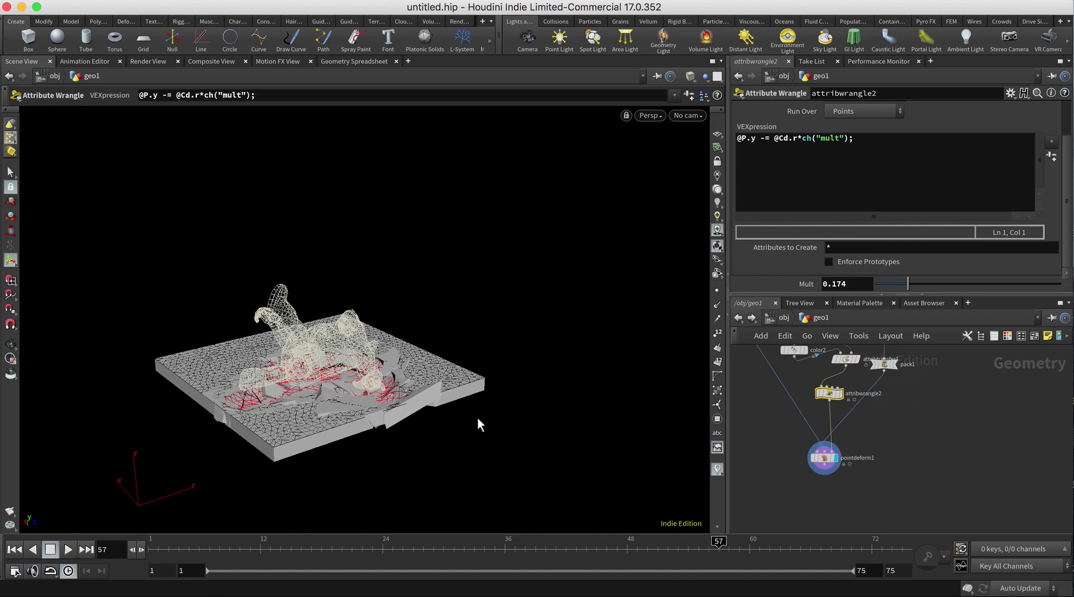
{"action": "left_click", "coordinate": [751, 177]}
{"action": "key", "text": "Return"}
{"action": "type", "text": "if(@"}
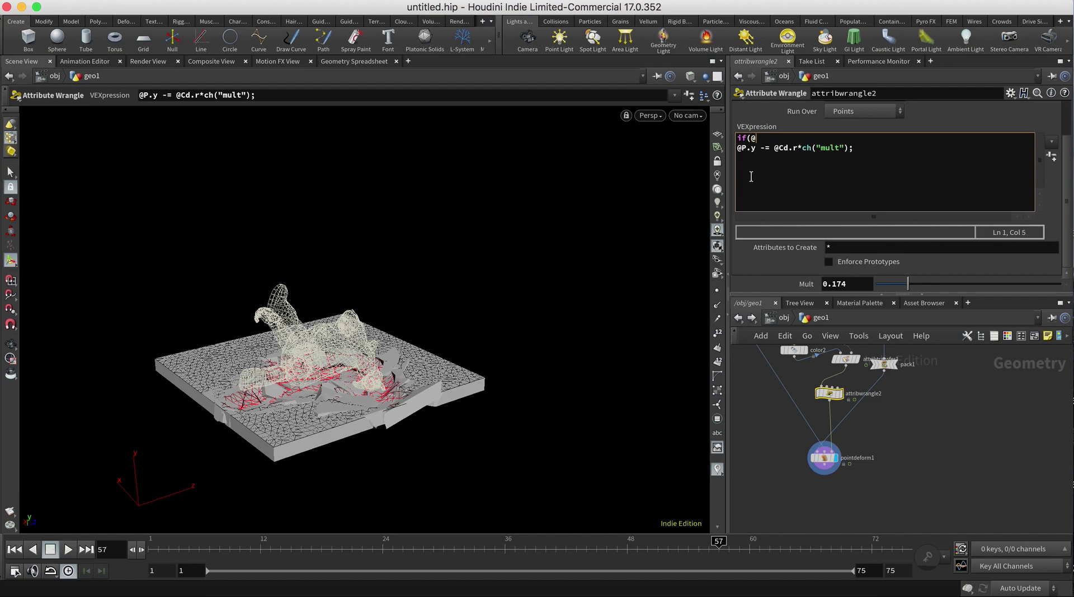
{"action": "type", "text": "Frame>55"}
{"action": "key", "text": "Return"}
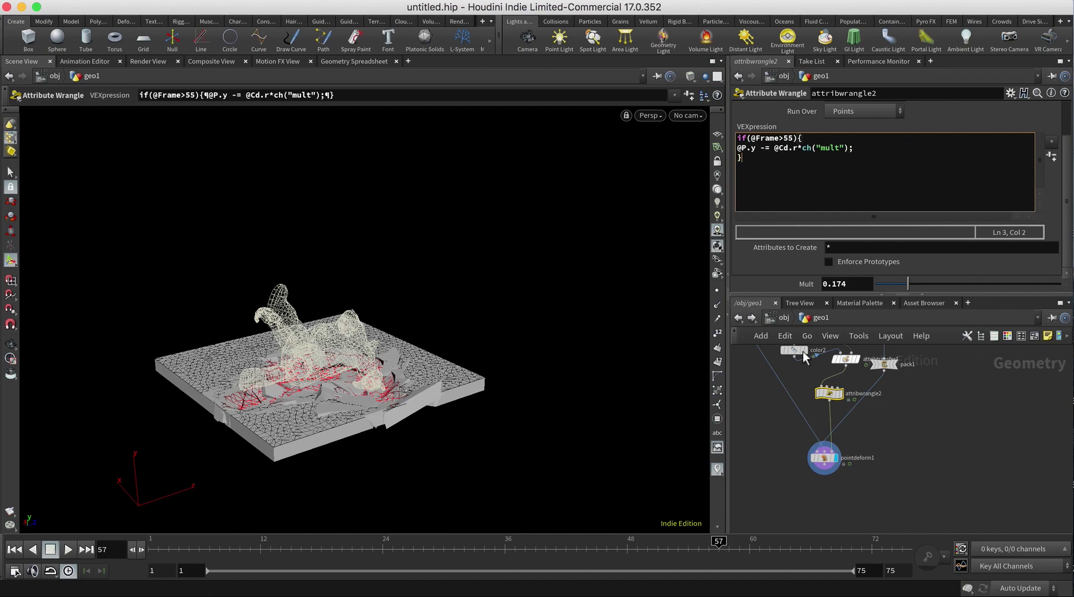
Step: Play the animation to check the timing of the dent, stop it, and scrub back to frame 57
{"action": "left_click", "coordinate": [67, 550]}
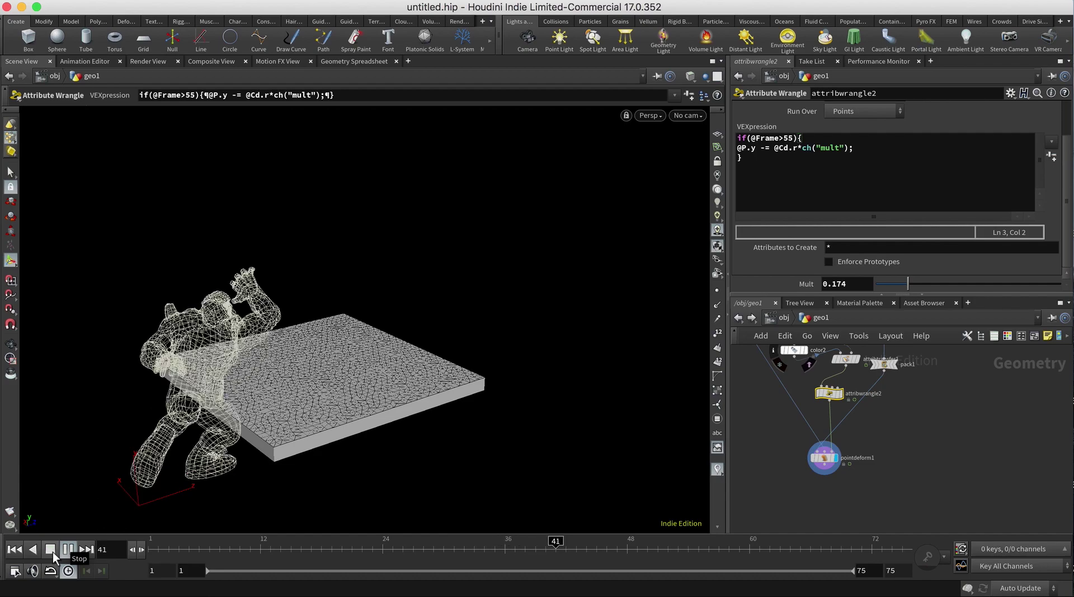
{"action": "left_click", "coordinate": [53, 552]}
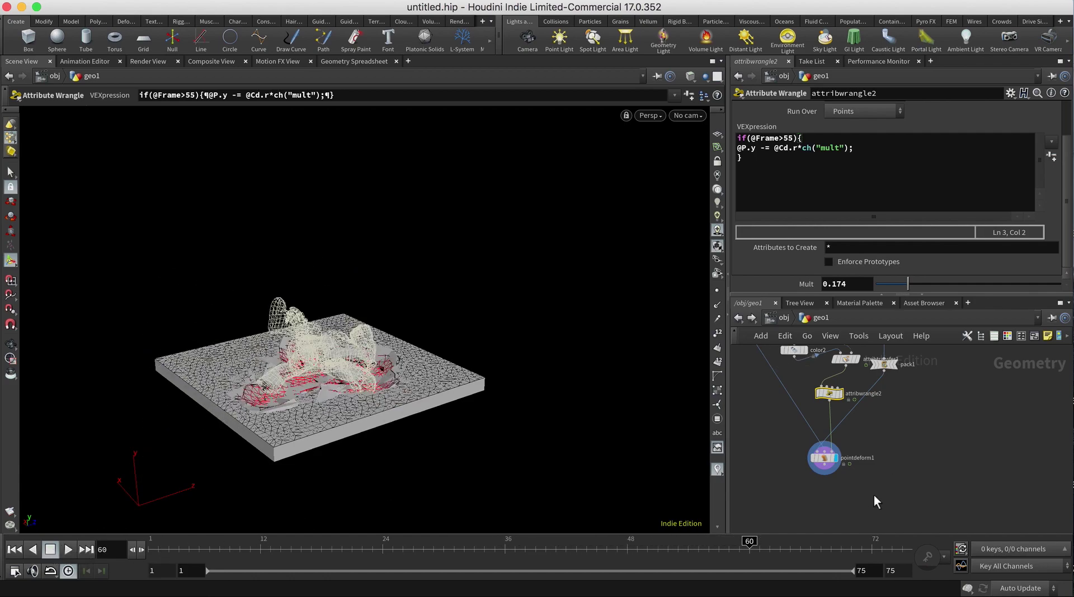
{"action": "left_click_drag", "start_coordinate": [742, 539], "coordinate": [719, 546]}
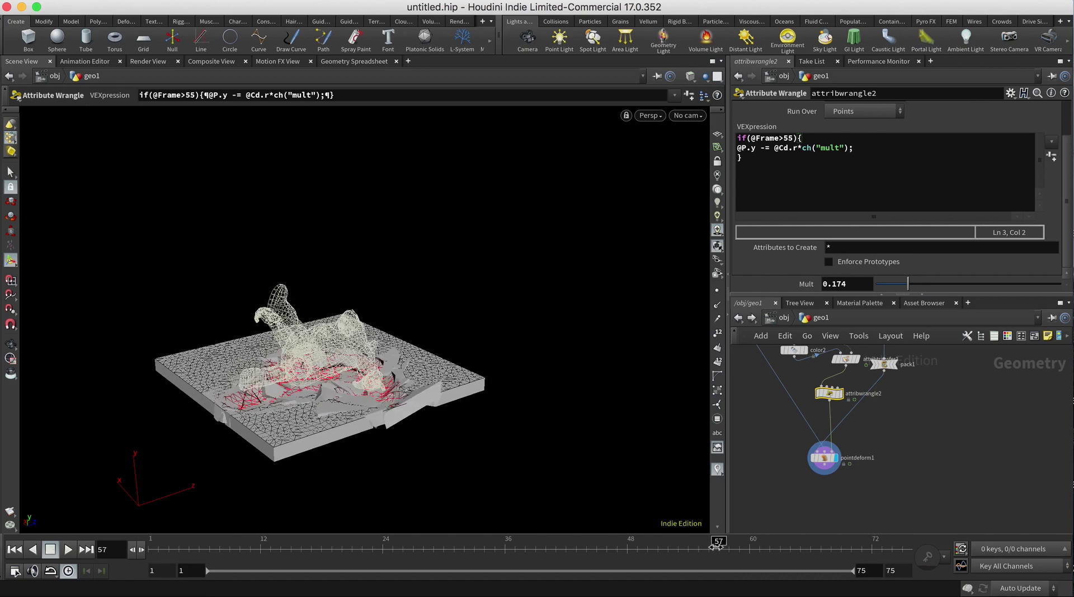
{"action": "left_click", "coordinate": [795, 139]}
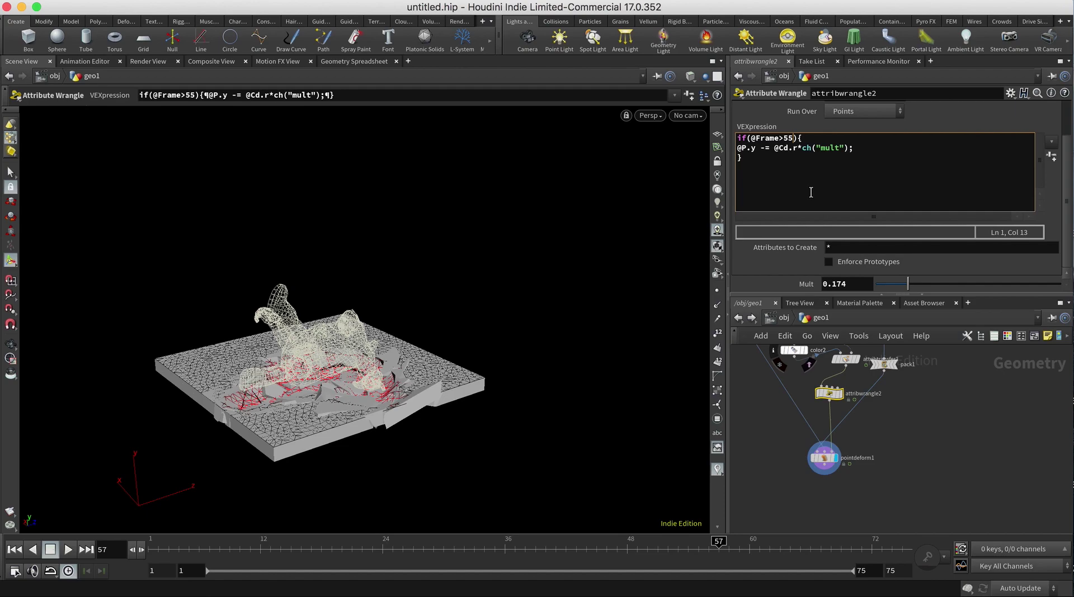
{"action": "key", "text": "BackSpace"}
{"action": "type", "text": "7"}
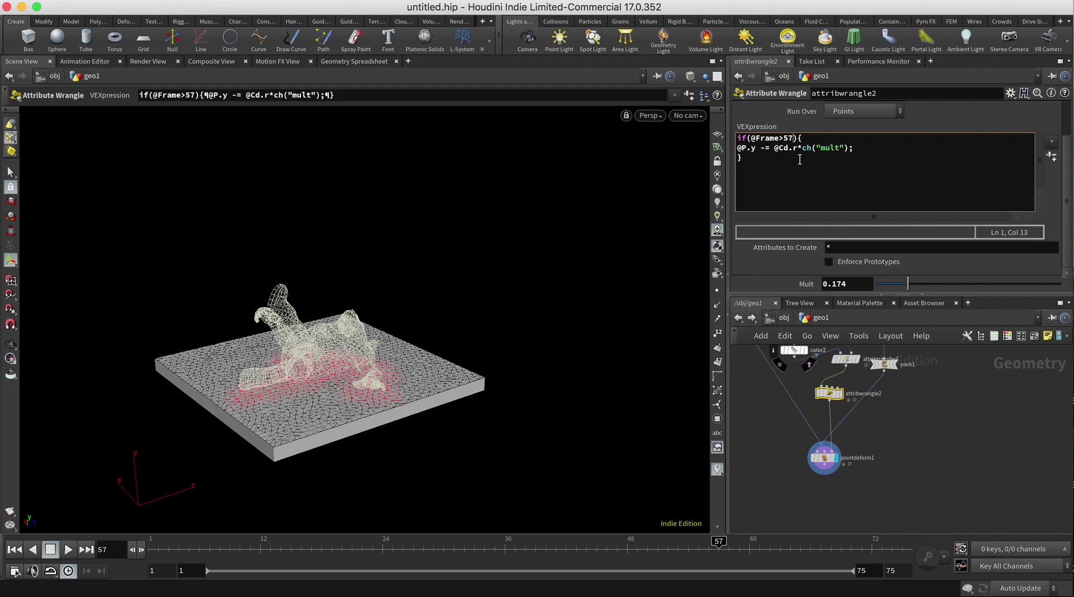
Step: Scrub the animation to frame 64 and examine the dented chunks around the fallen character from another angle
{"action": "left_click", "coordinate": [709, 541]}
{"action": "left_click_drag", "start_coordinate": [709, 541], "coordinate": [789, 546]}
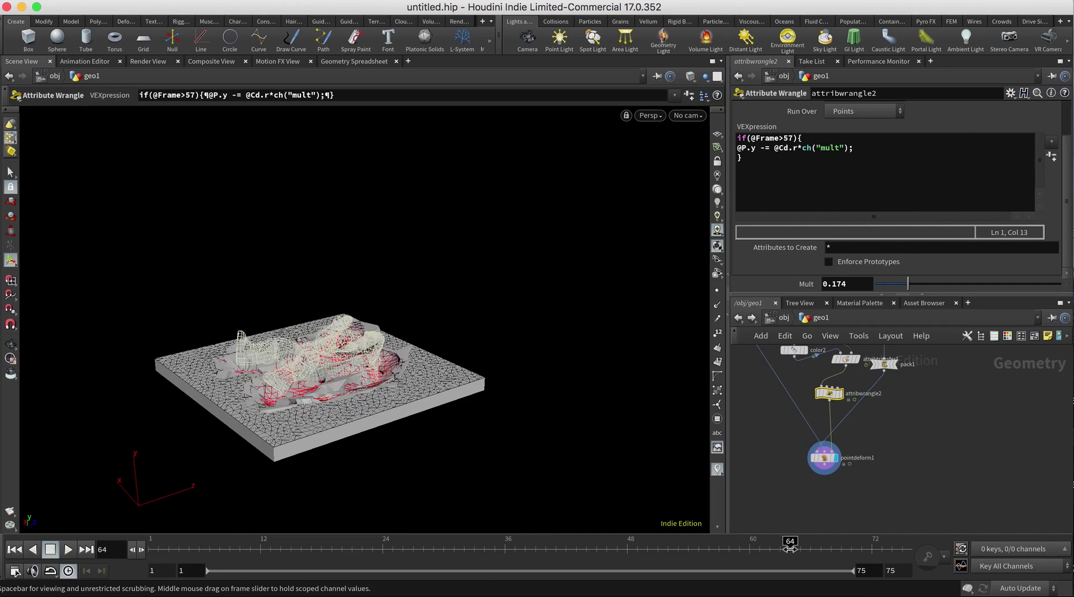
{"action": "key", "text": "Escape"}
{"action": "left_click_drag", "start_coordinate": [508, 330], "coordinate": [367, 384]}
{"action": "key", "text": "Return"}
{"action": "key", "text": "Escape"}
{"action": "left_click_drag", "start_coordinate": [511, 341], "coordinate": [474, 368], "text": "alt"}
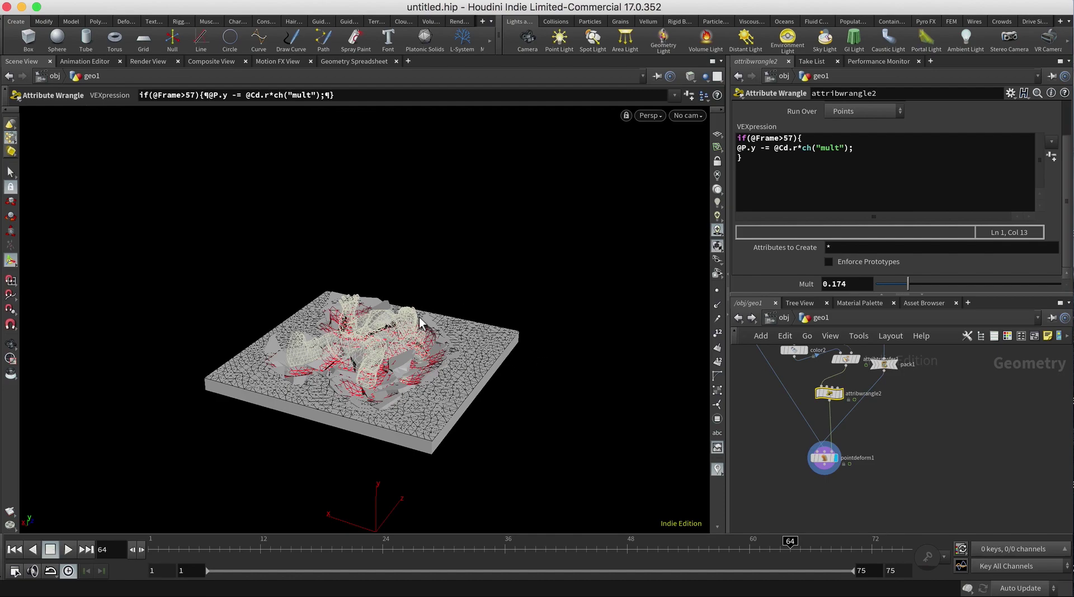
Step: Select the Point Deform node, then return to the object level and examine the shaded character lying in the broken slab
{"action": "left_click", "coordinate": [825, 467]}
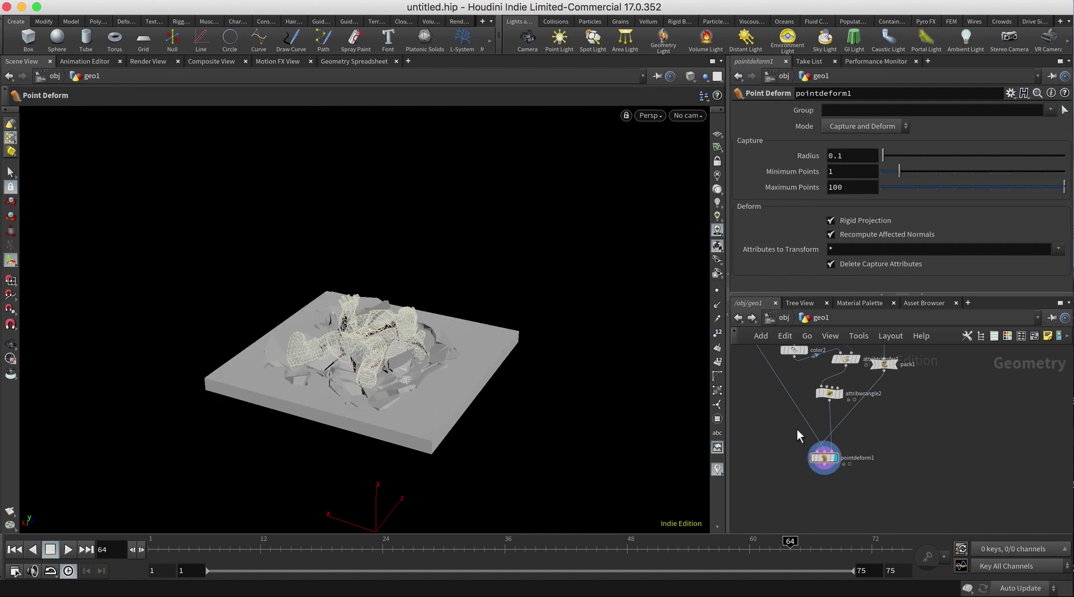
{"action": "left_click", "coordinate": [739, 319]}
{"action": "key", "text": "Escape"}
{"action": "left_click_drag", "start_coordinate": [333, 363], "coordinate": [379, 319]}
{"action": "left_click_drag", "start_coordinate": [303, 342], "coordinate": [344, 313]}
{"action": "key", "text": "Return"}
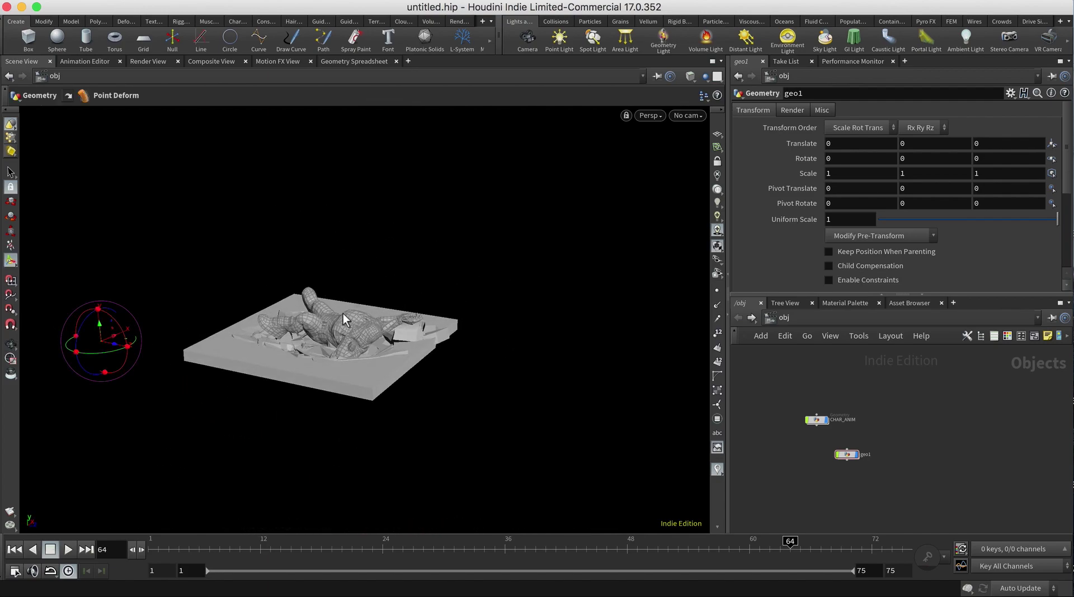